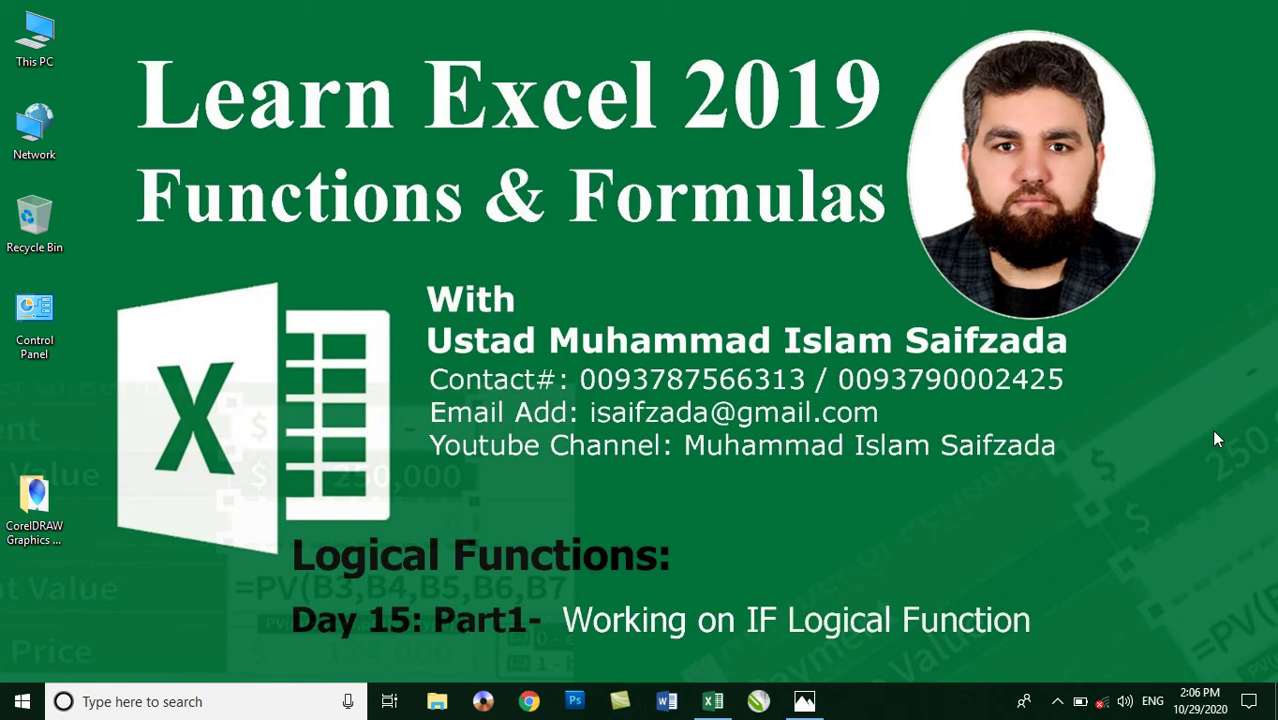
# Restore the Photos viewer showing the IF() syntax image from the taskbar.
pyautogui.click(804, 701)
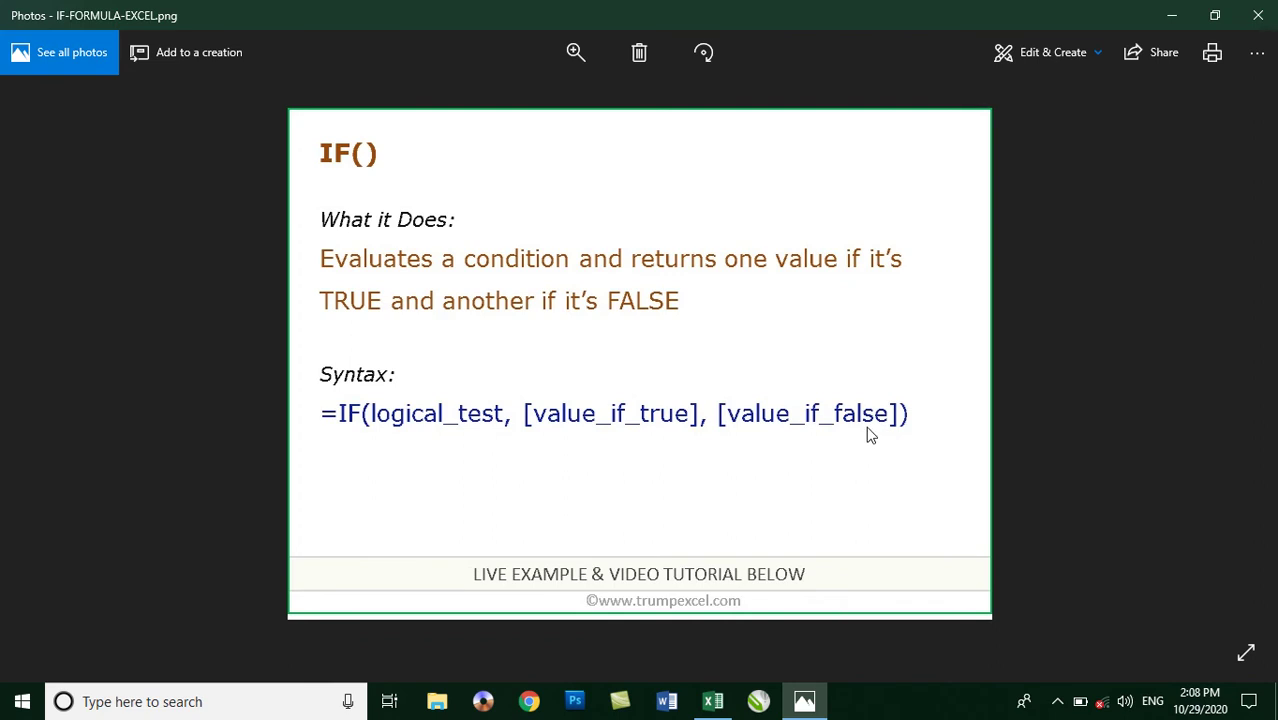
# Advance Photos to the next image, If 1.png, showing the IF TRUE/FALSE diagram.
pyautogui.press('Right')
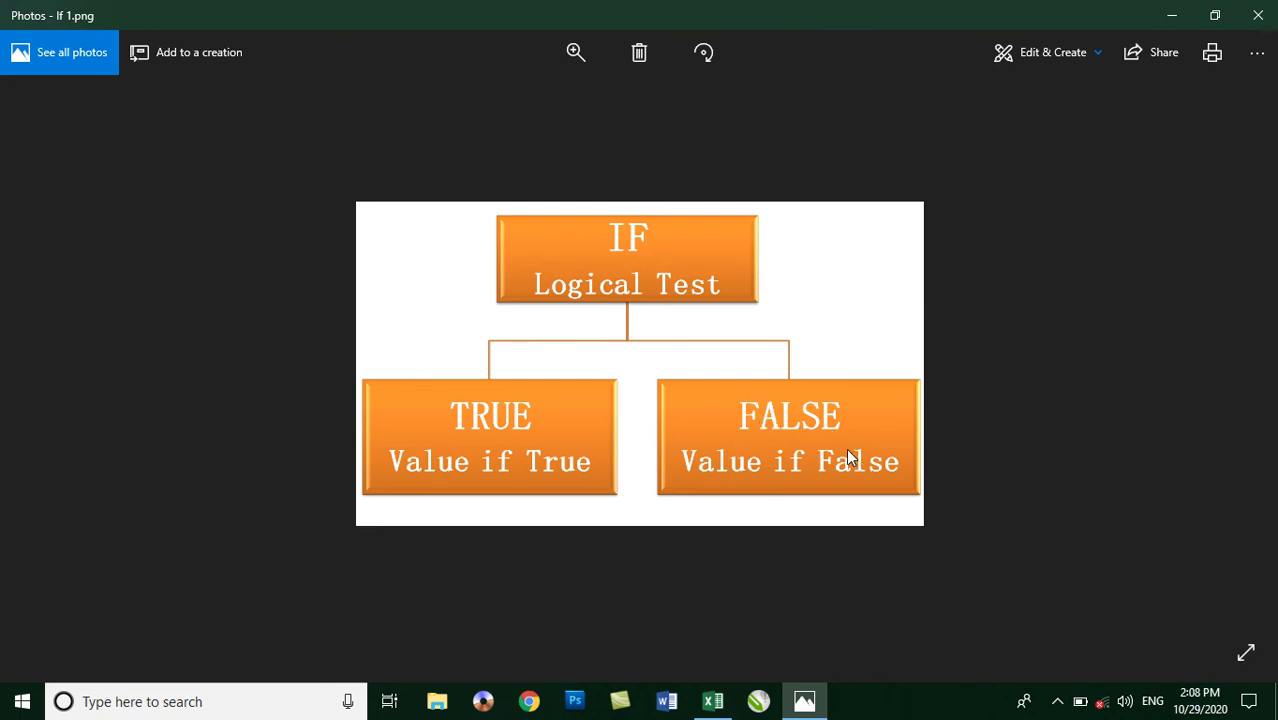
# Advance Photos to excelifstatement.jpg, the =IF(A2<75,"Failed","Passed") example.
pyautogui.press('Right')
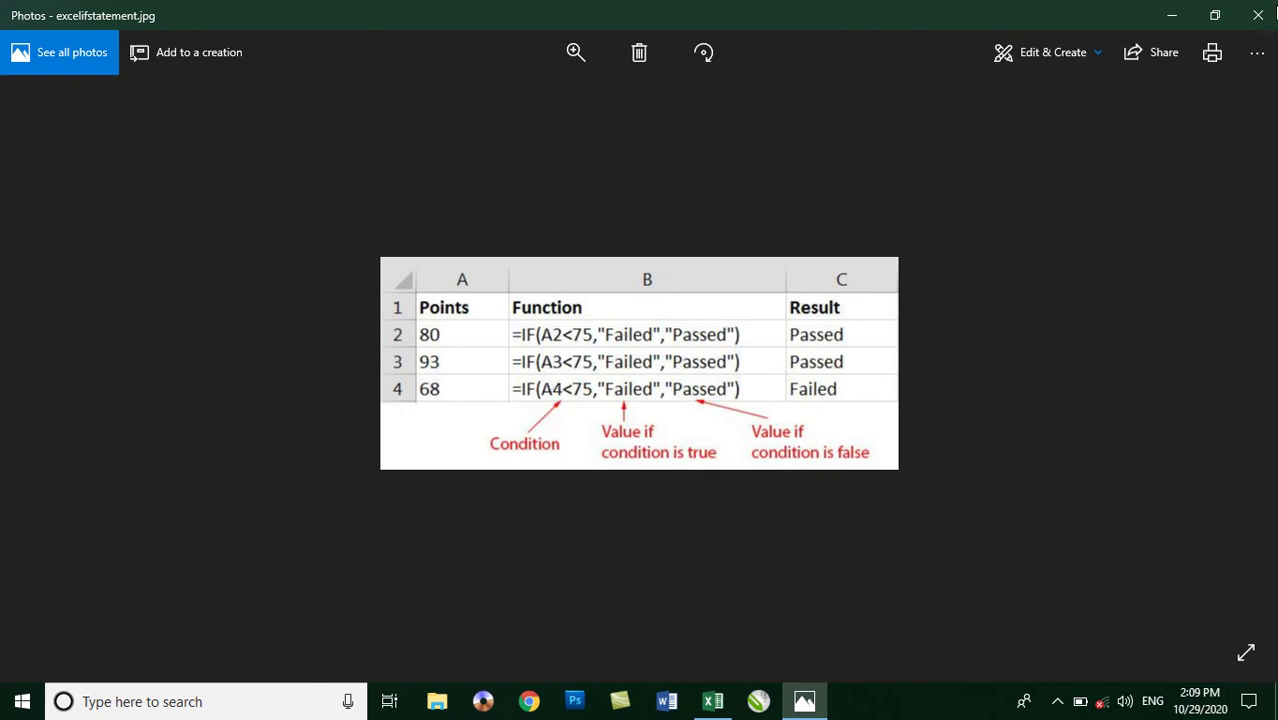
# Close the Photos viewer and refresh the desktop to return to Excel.
pyautogui.click(1258, 15)
pyautogui.rightClick(874, 192)
pyautogui.click(920, 248)
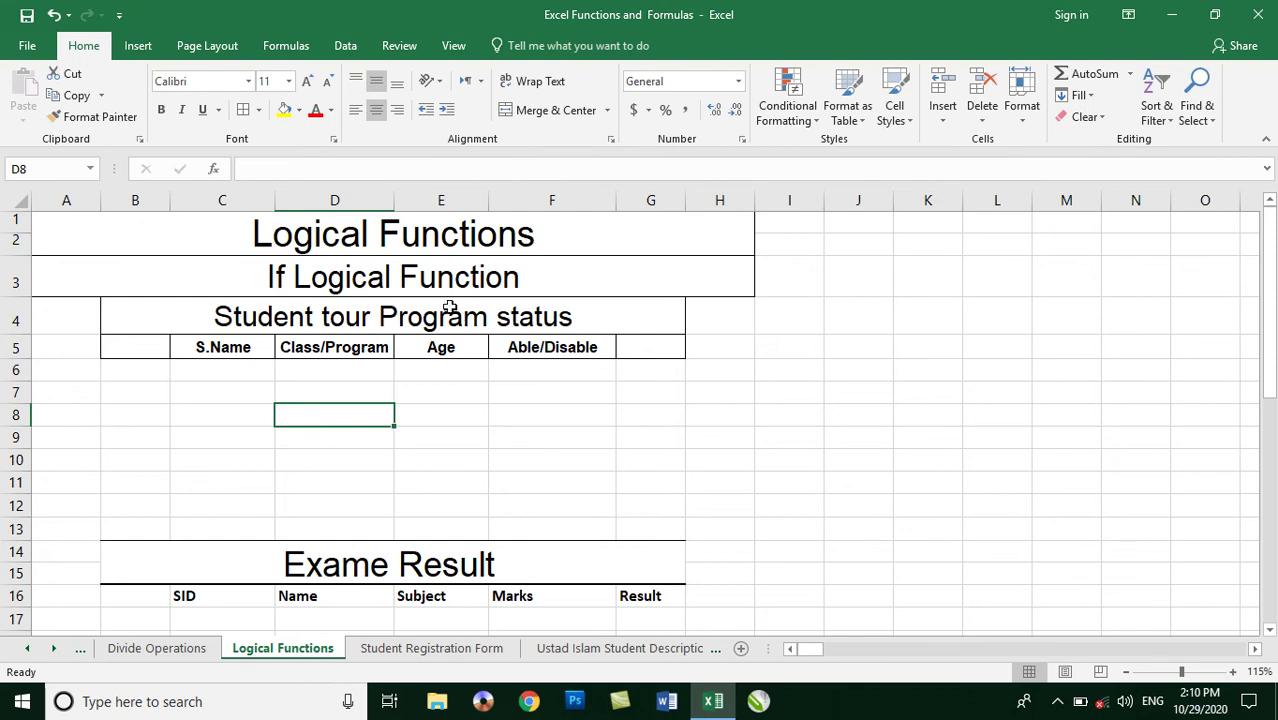
pyautogui.click(330, 369)
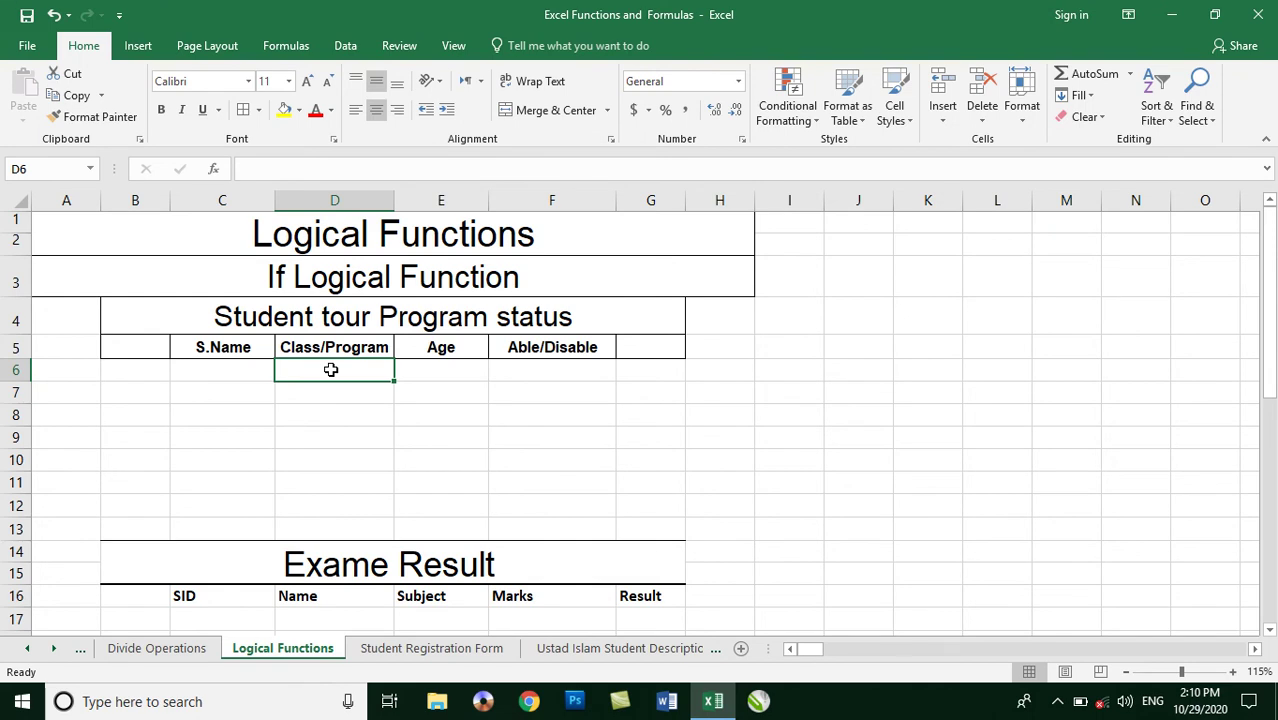
pyautogui.click(222, 347)
pyautogui.click(308, 347)
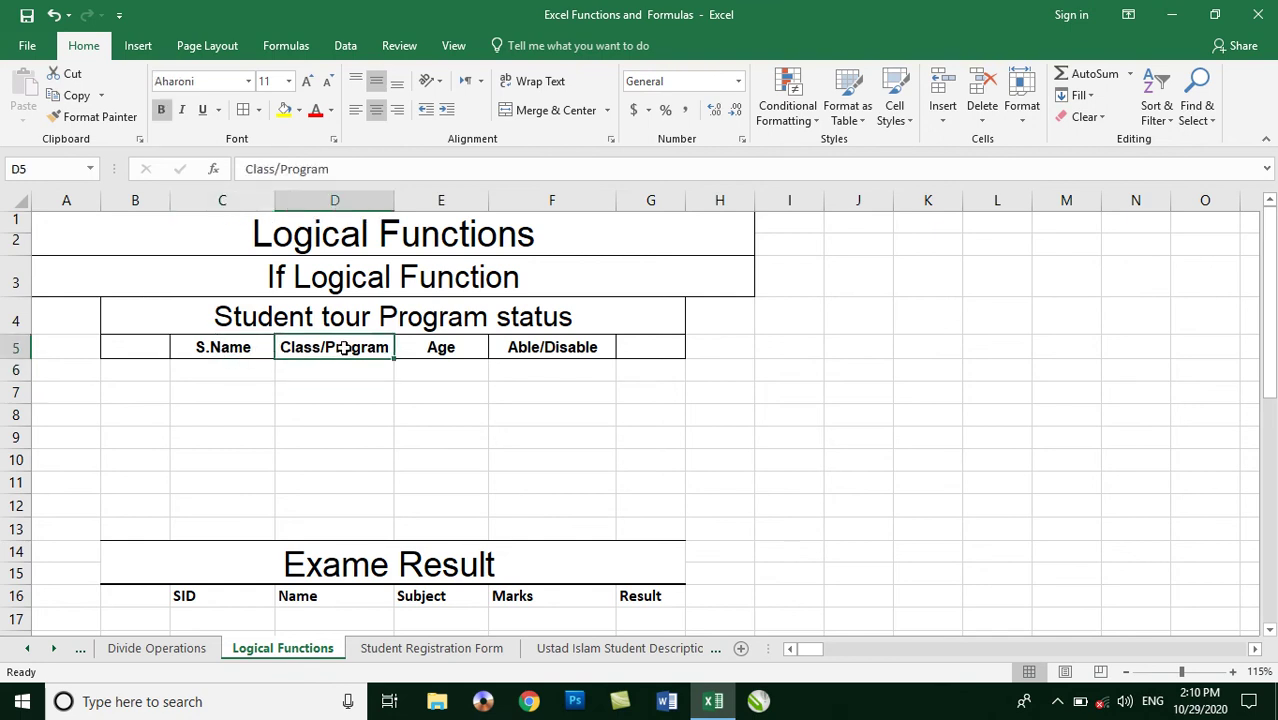
pyautogui.click(445, 343)
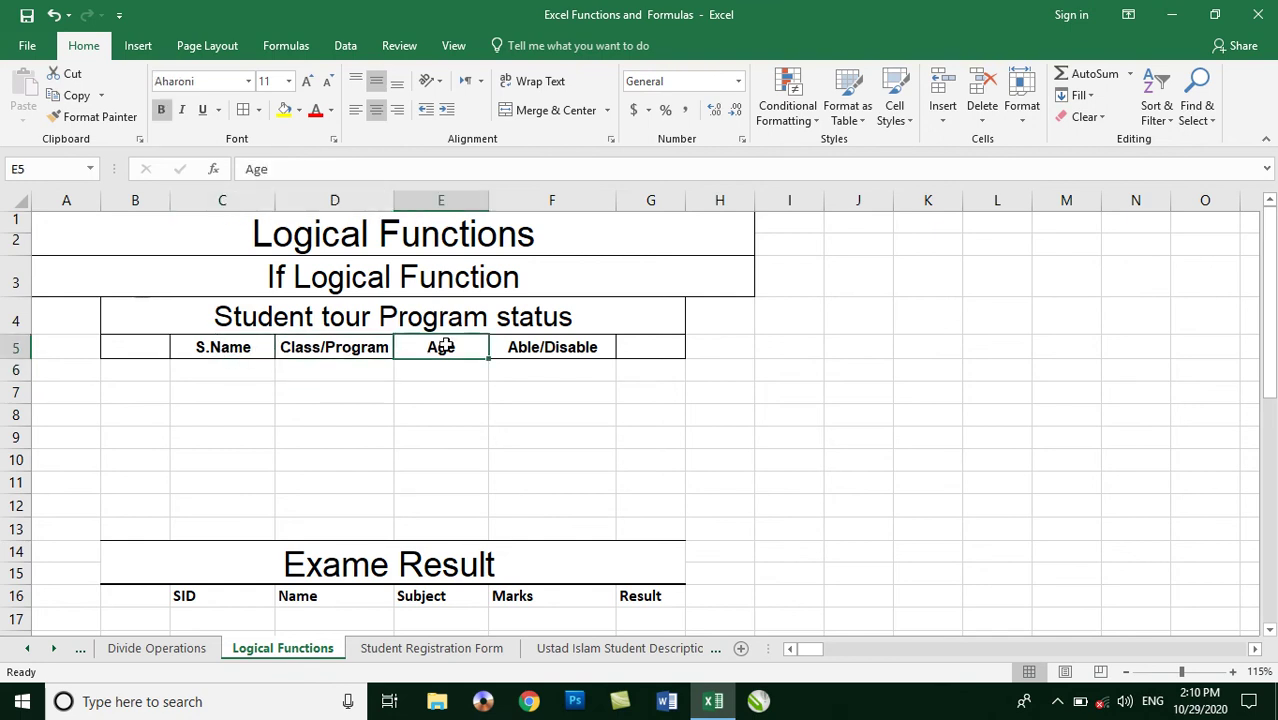
pyautogui.click(596, 345)
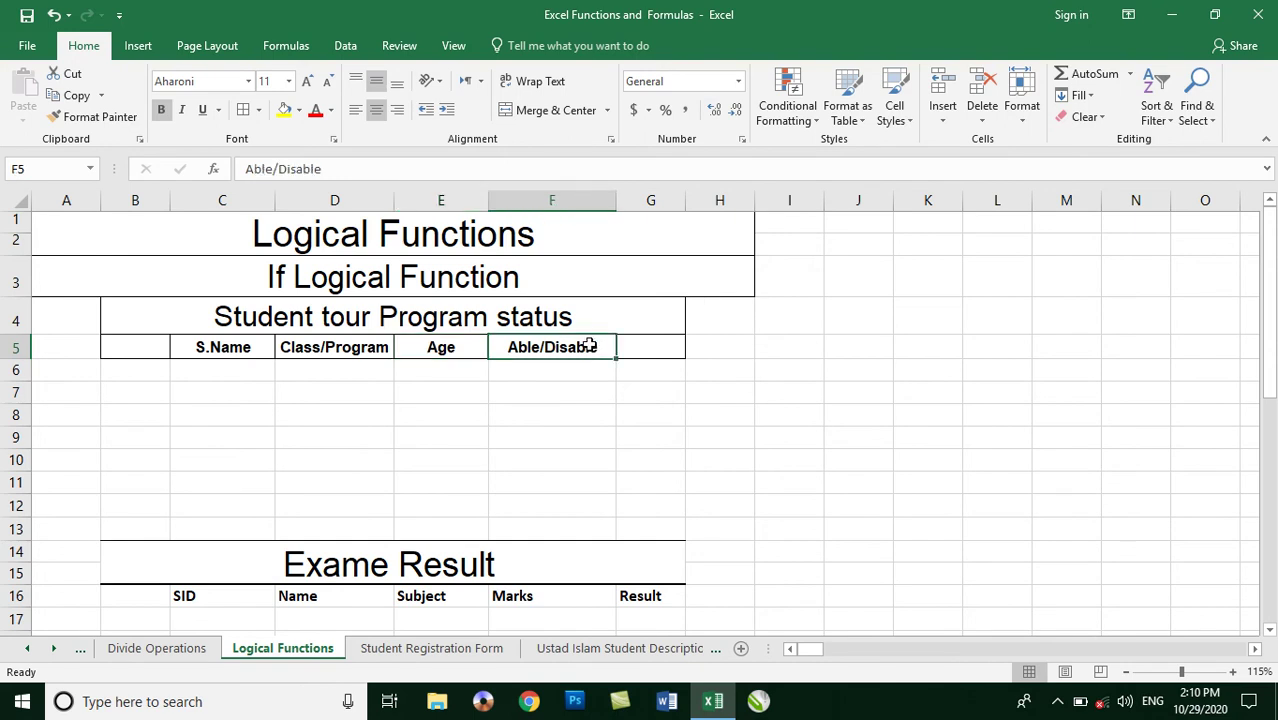
pyautogui.moveTo(237, 412); pyautogui.dragTo(237, 480)
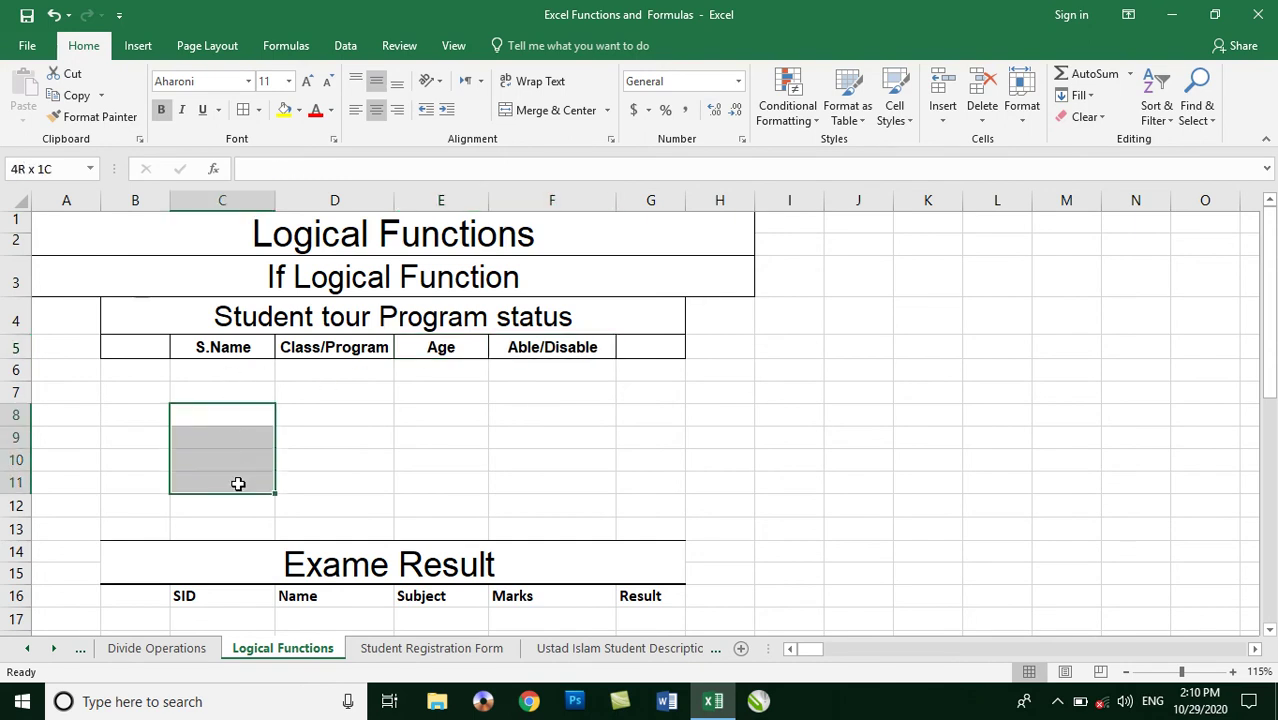
pyautogui.moveTo(225, 368); pyautogui.dragTo(234, 440)
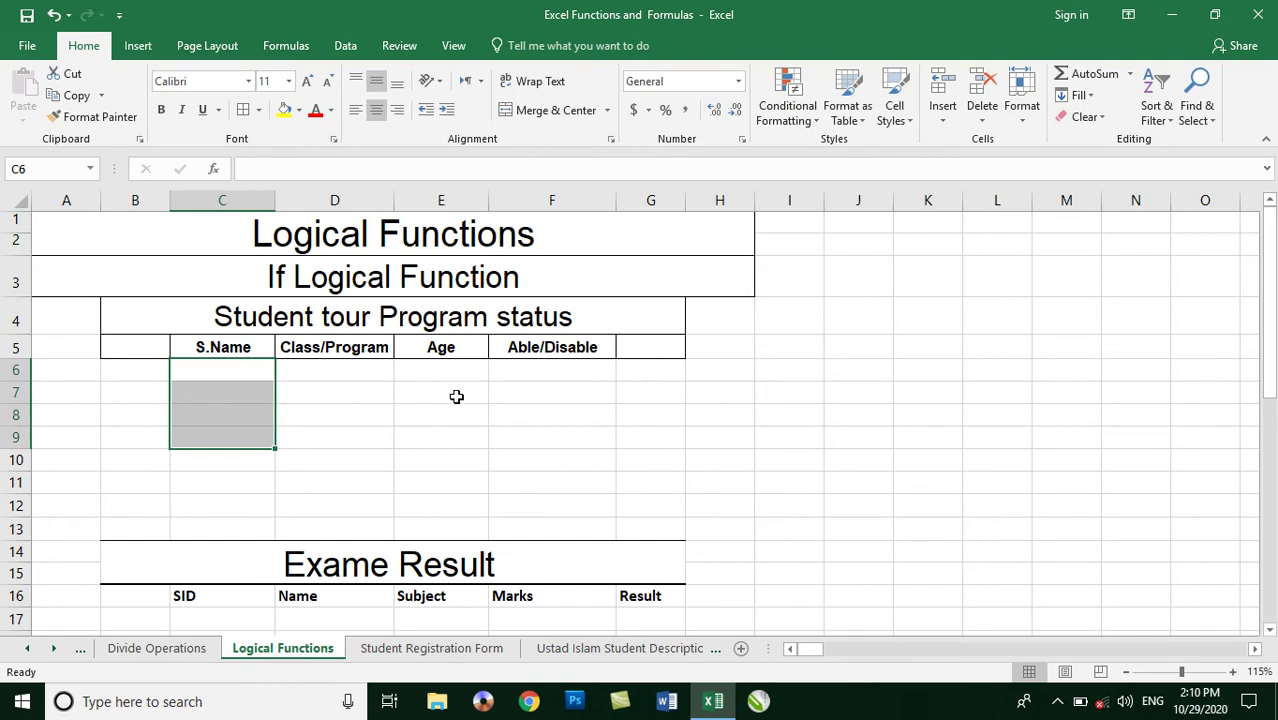
pyautogui.moveTo(437, 368); pyautogui.dragTo(451, 442)
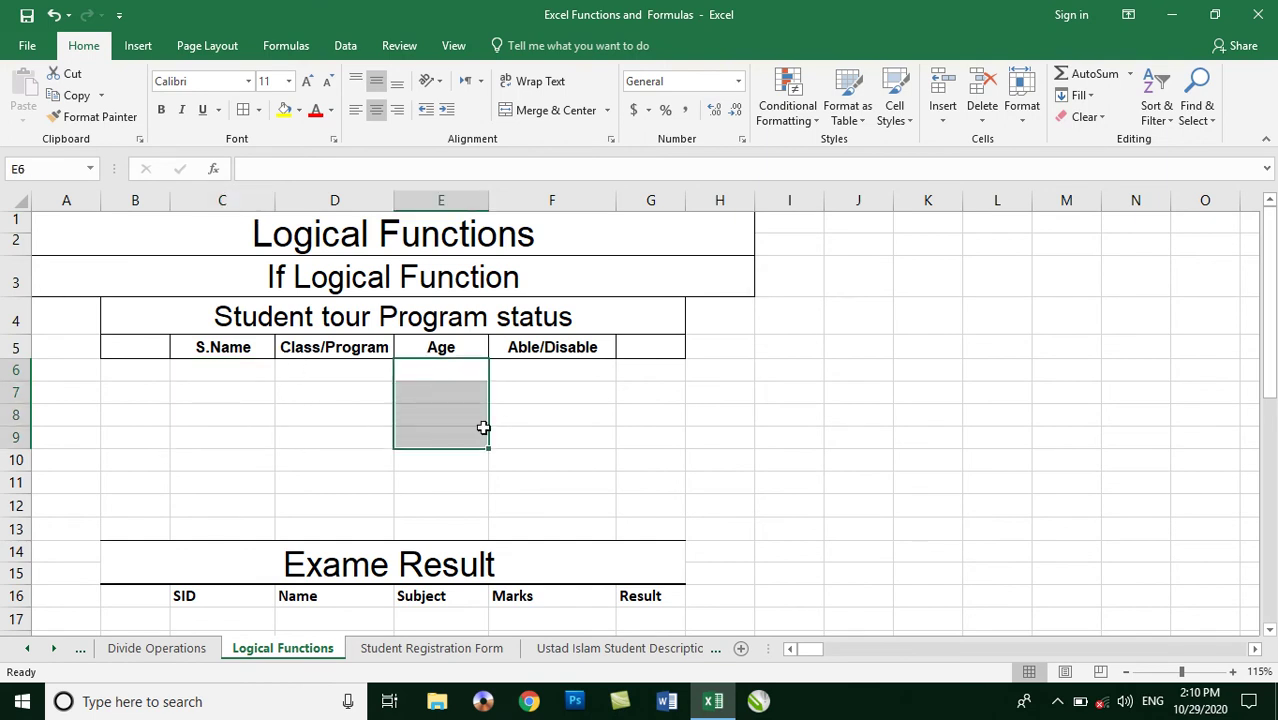
pyautogui.moveTo(532, 370); pyautogui.dragTo(536, 470)
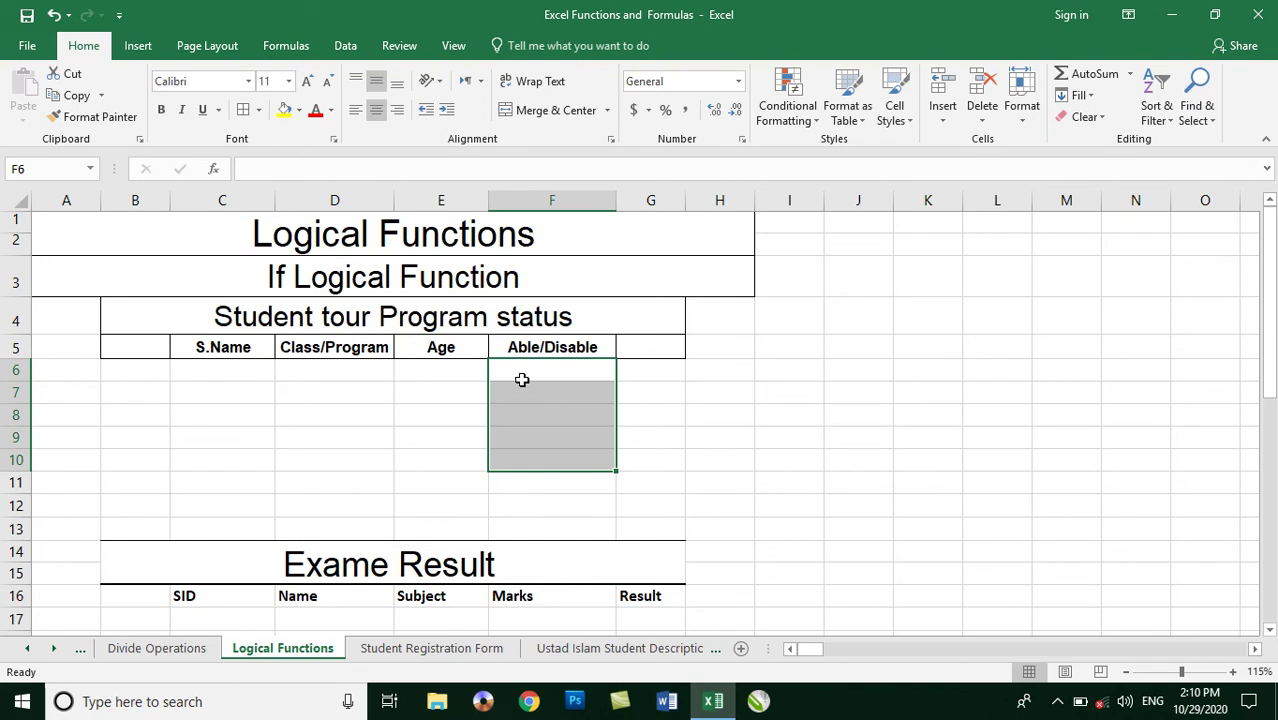
pyautogui.click(250, 371)
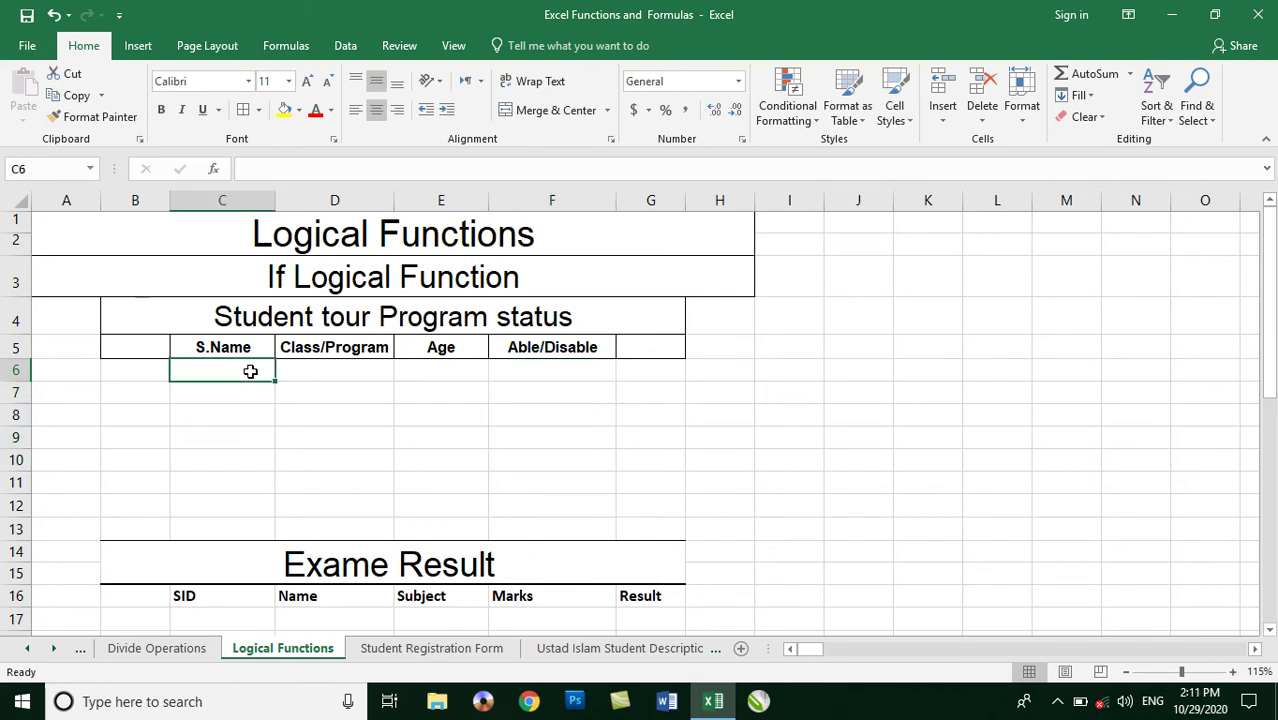
pyautogui.write('Islam')
pyautogui.press('Return')
pyautogui.write('Khan')
pyautogui.press('Return')
pyautogui.write('Jan')
pyautogui.press('Return')
pyautogui.write('salam')
pyautogui.press('Return')
pyautogui.write('Wahid')
pyautogui.press('Return')
pyautogui.write('Ajmal')
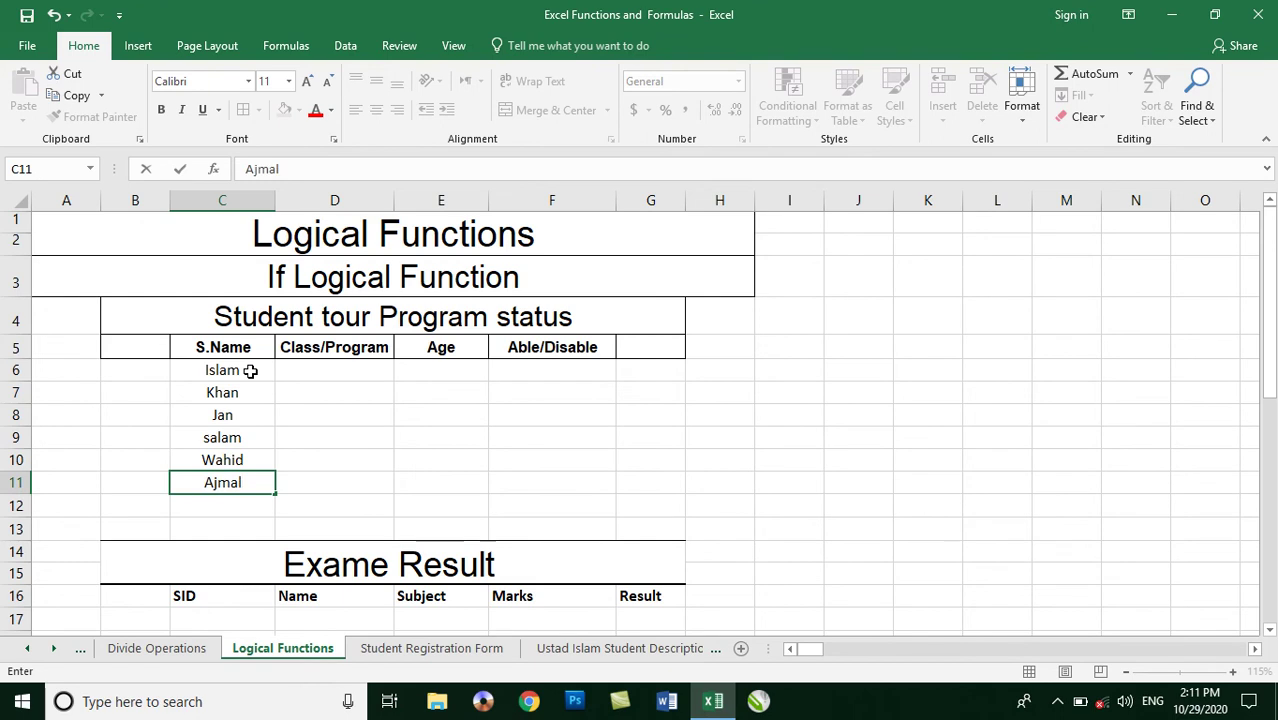
pyautogui.press('Right')
pyautogui.press('Up')
pyautogui.press('Up')
pyautogui.press('Up')
pyautogui.press('Up')
pyautogui.press('Up')
pyautogui.hotkey('shift', 'Down')
pyautogui.hotkey('shift', 'Down')
pyautogui.hotkey('shift', 'Down')
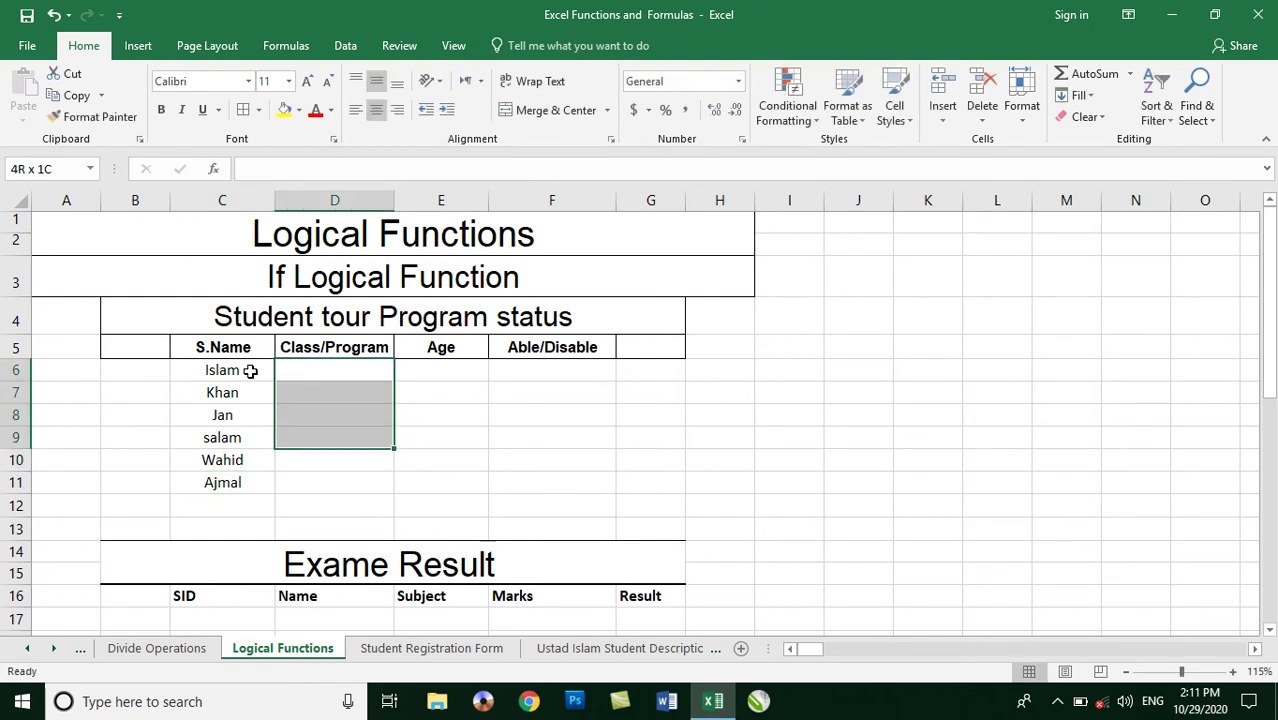
pyautogui.hotkey('shift', 'Down')
pyautogui.hotkey('shift', 'Down')
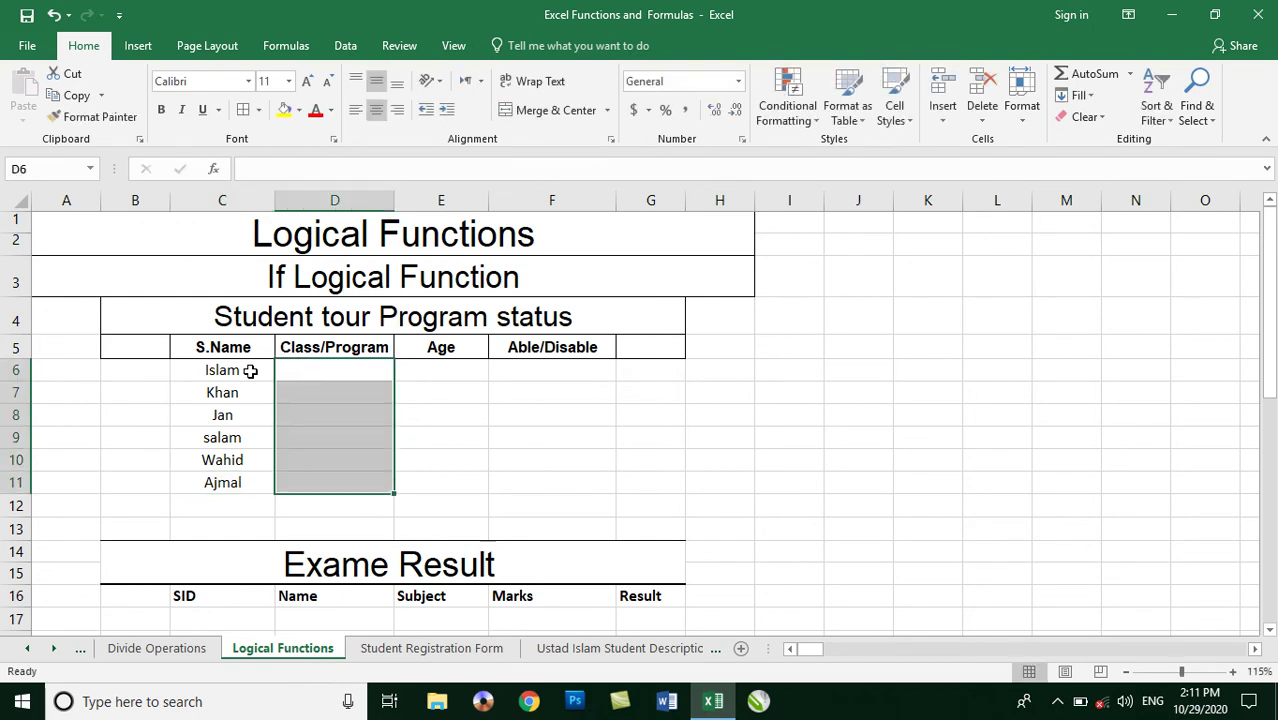
pyautogui.write('7th C')
pyautogui.press('BackSpace')
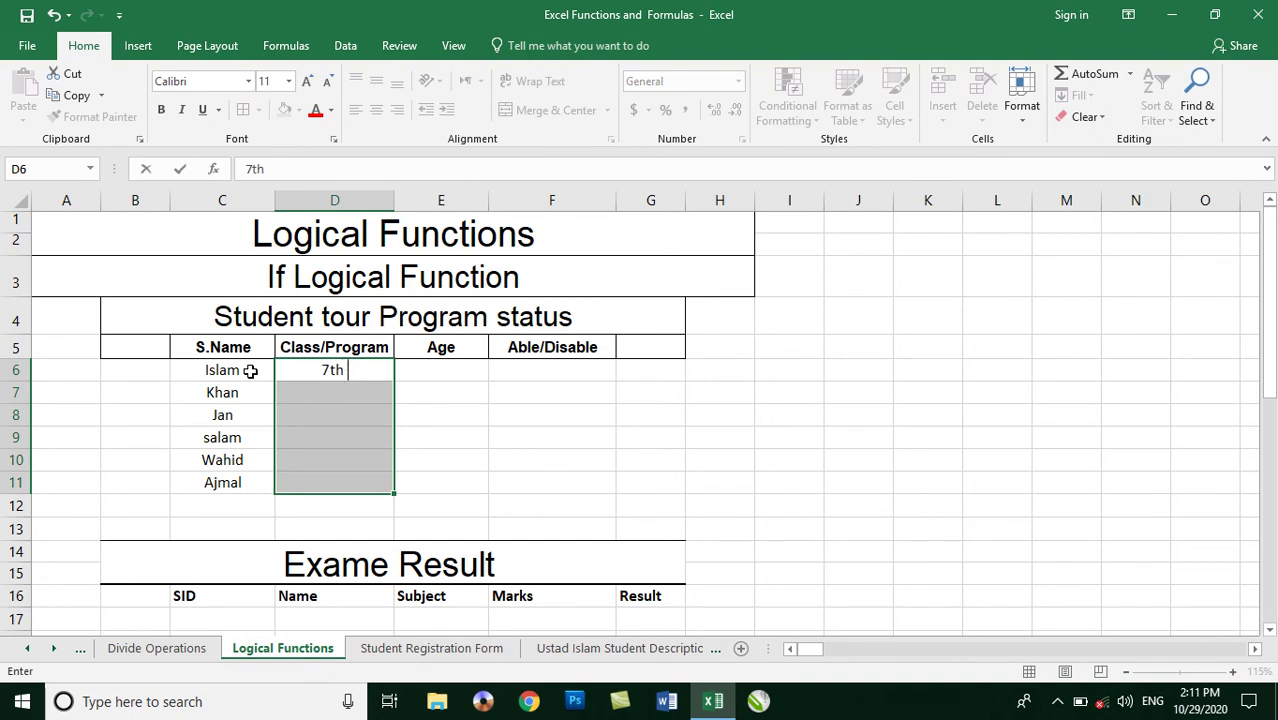
pyautogui.hotkey('ctrl', 'Return')
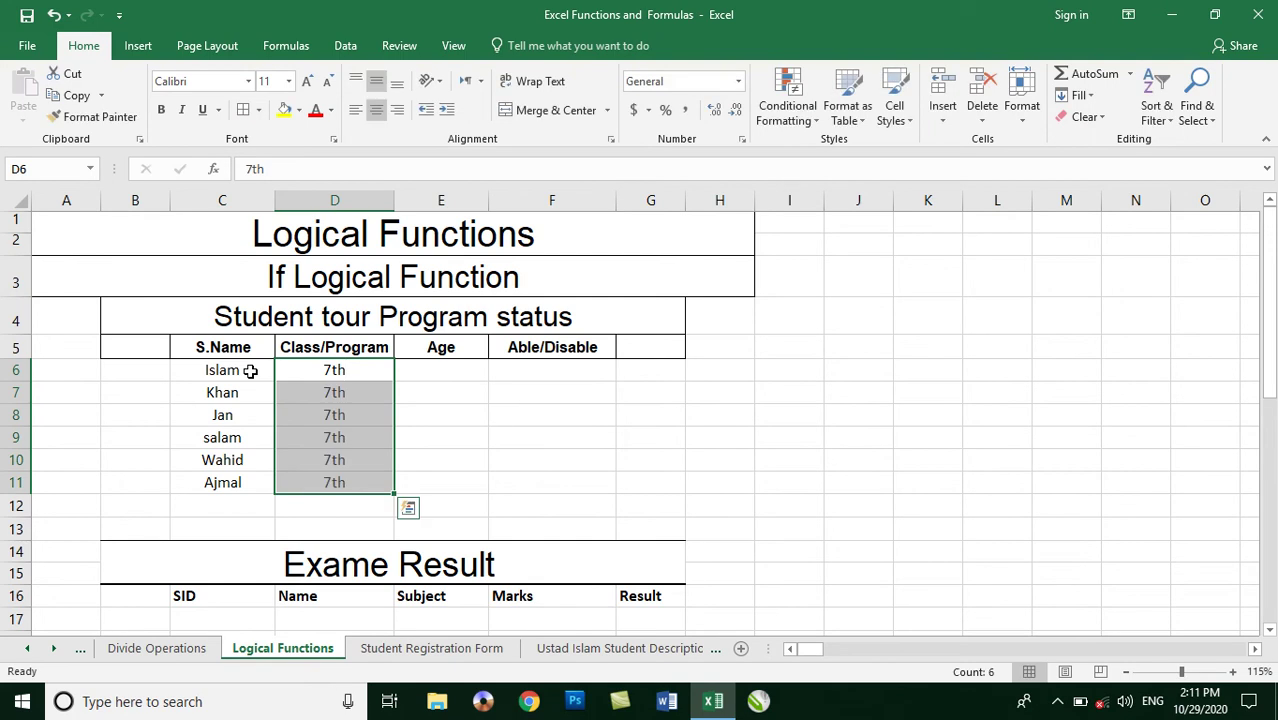
pyautogui.press('Down')
pyautogui.press('Down')
pyautogui.press('Down')
pyautogui.press('Down')
pyautogui.hotkey('shift', 'Down')
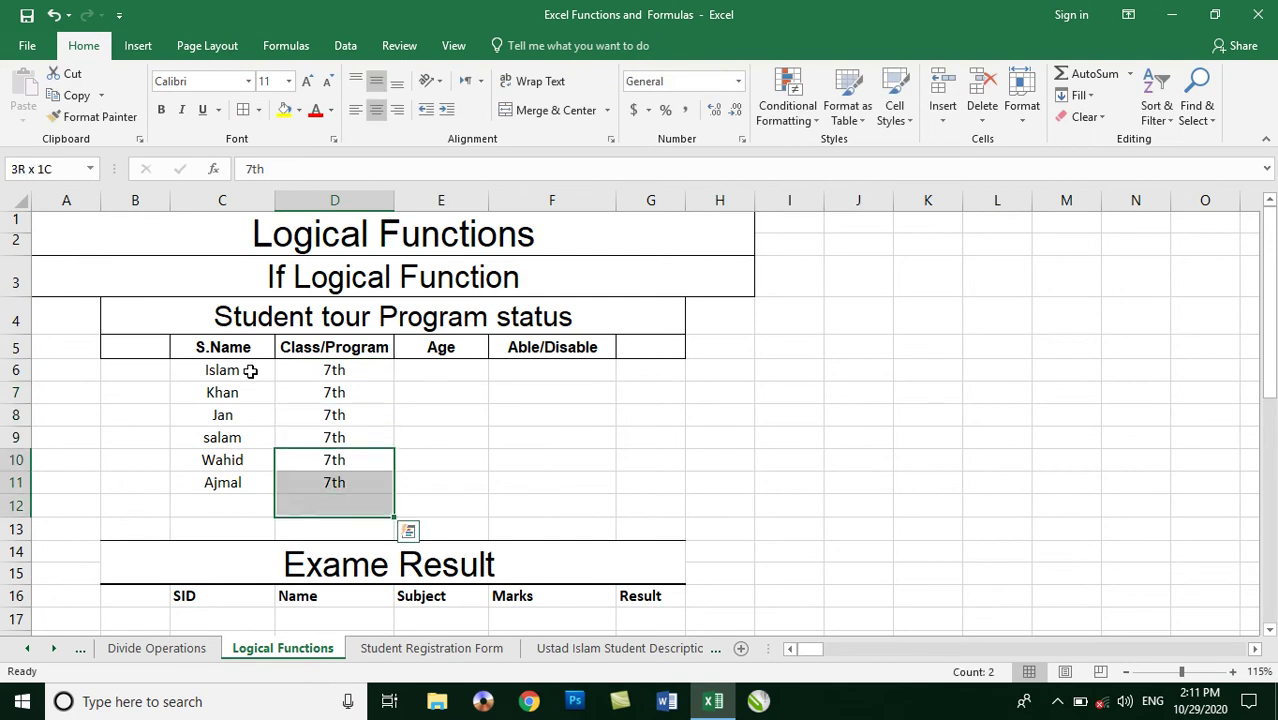
pyautogui.write('8th')
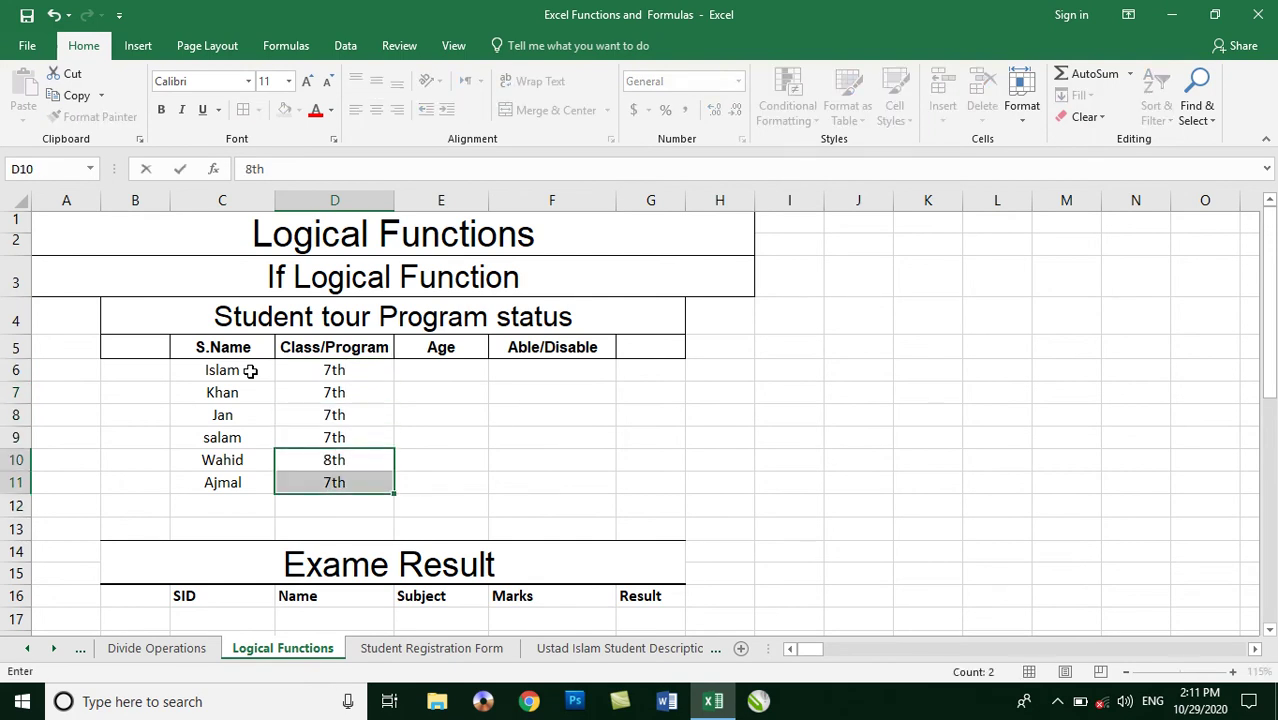
pyautogui.hotkey('ctrl', 'Return')
pyautogui.press('pagedown')
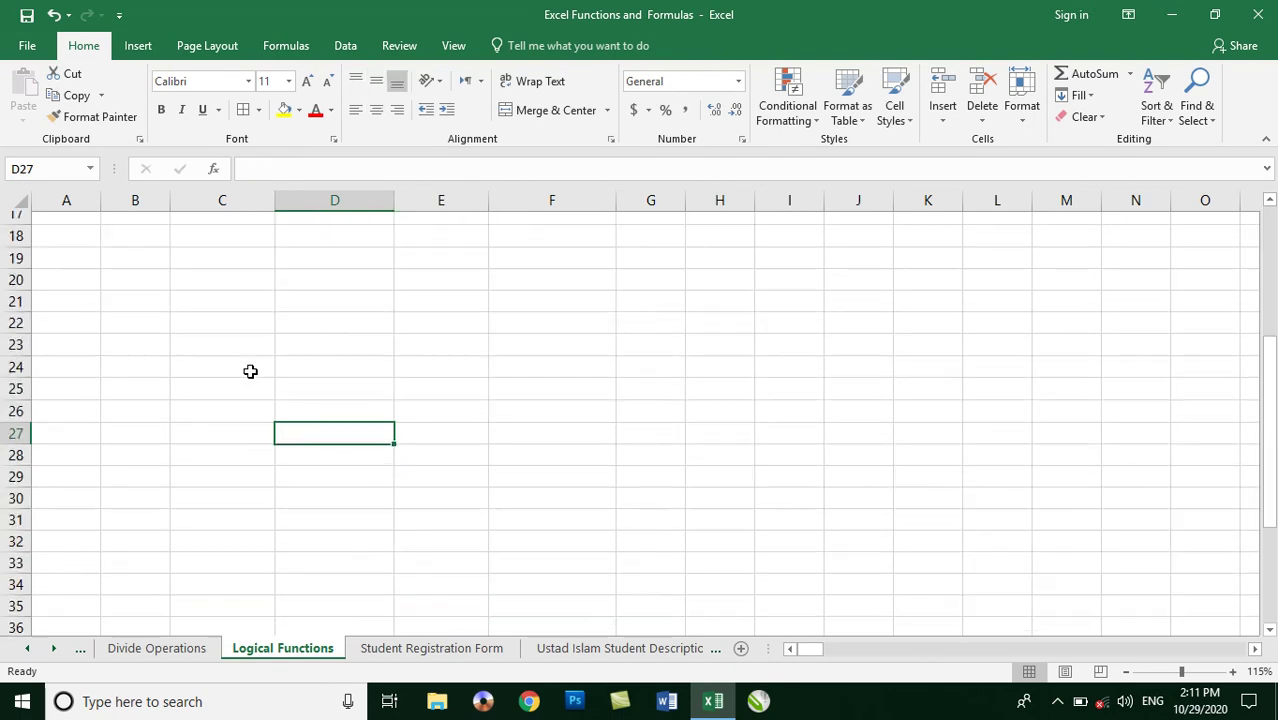
pyautogui.press('pageup')
pyautogui.press('Up')
pyautogui.press('Right')
pyautogui.press('Up')
pyautogui.press('Up')
pyautogui.press('Up')
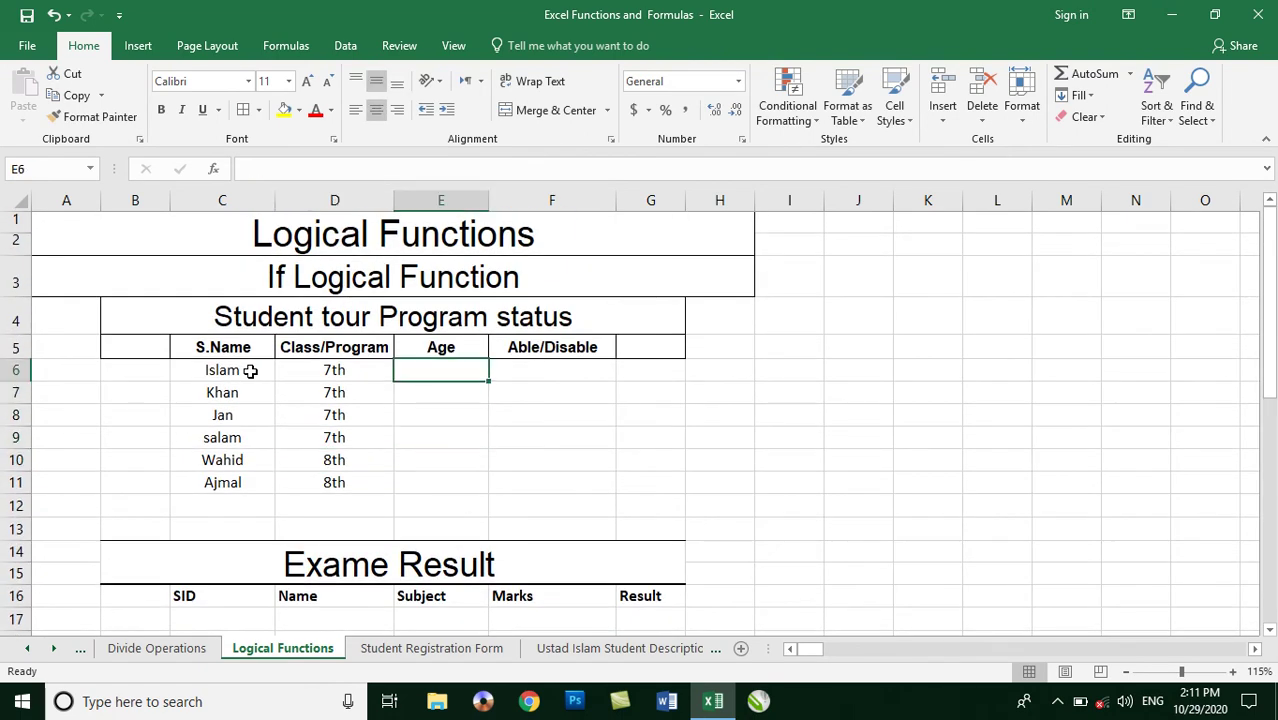
pyautogui.write('16')
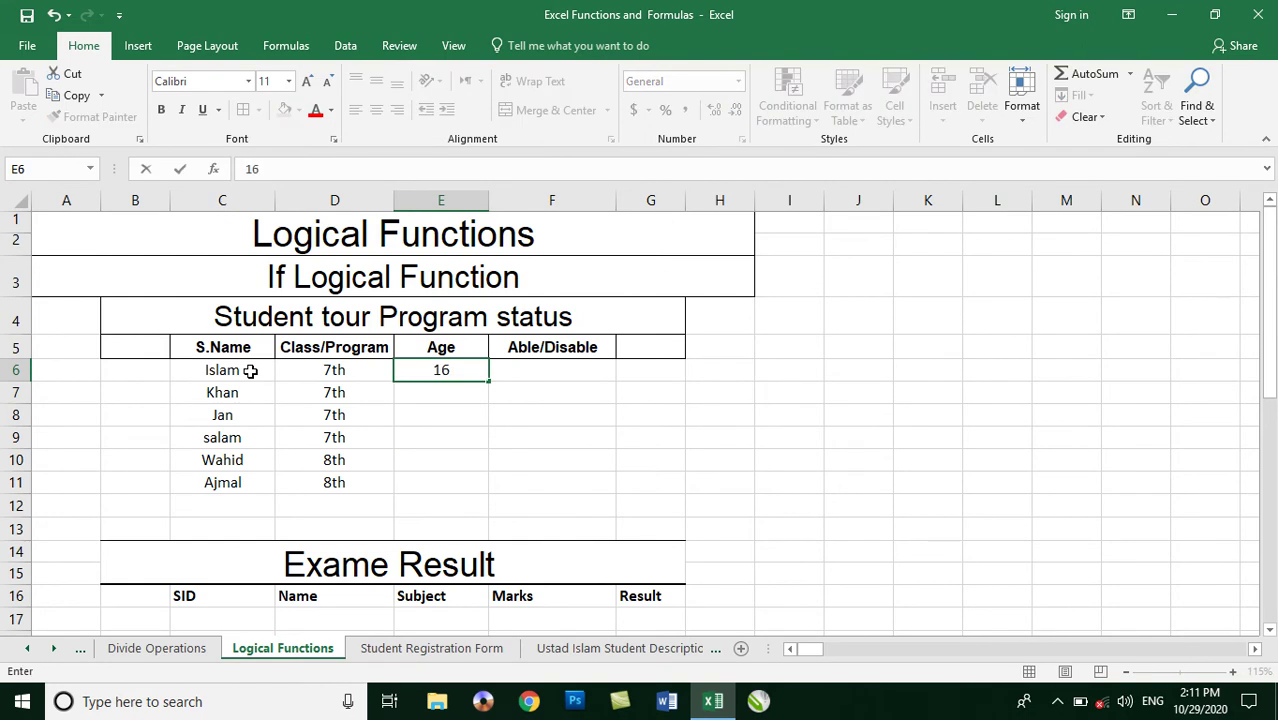
pyautogui.press('Return')
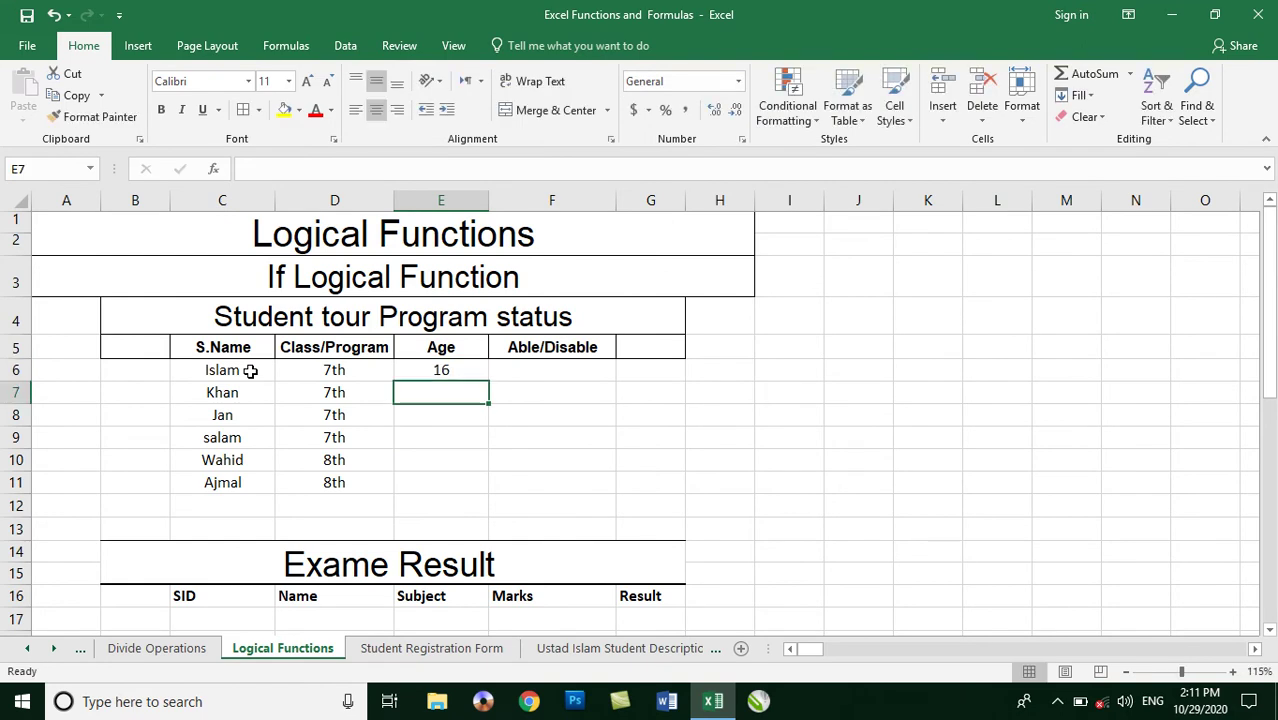
pyautogui.write('18')
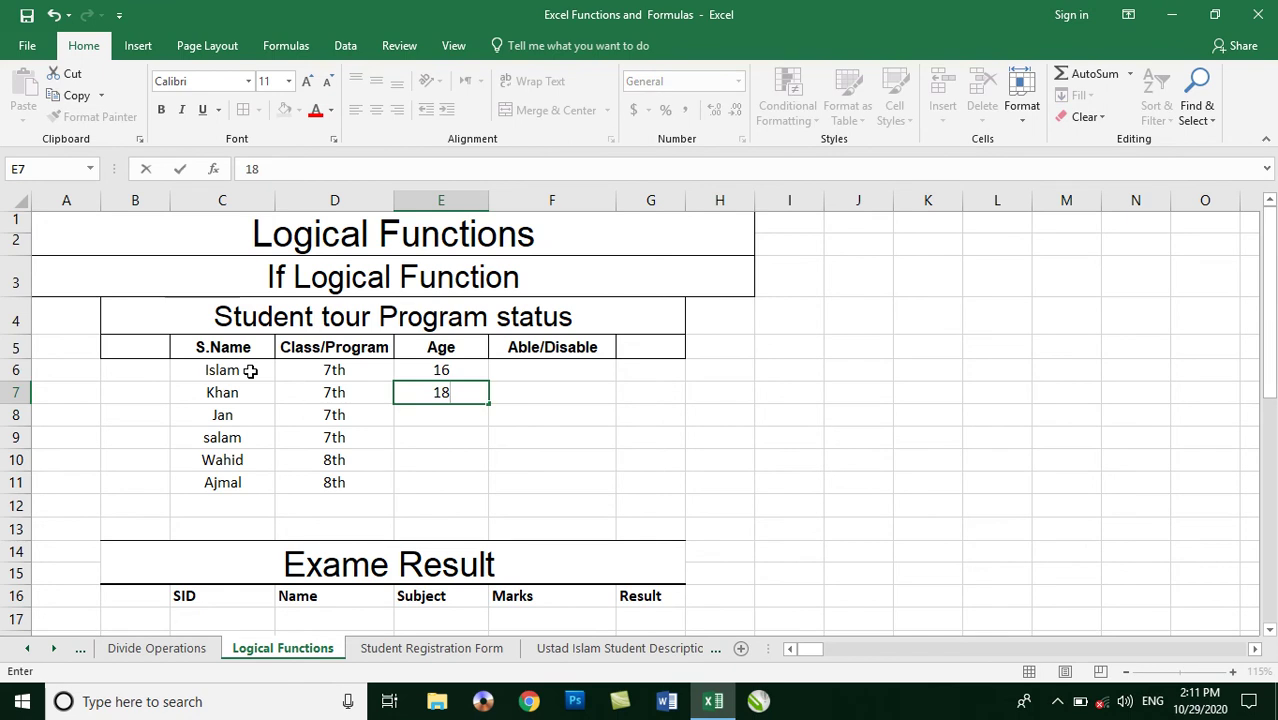
pyautogui.press('Return')
pyautogui.write('14')
pyautogui.press('Return')
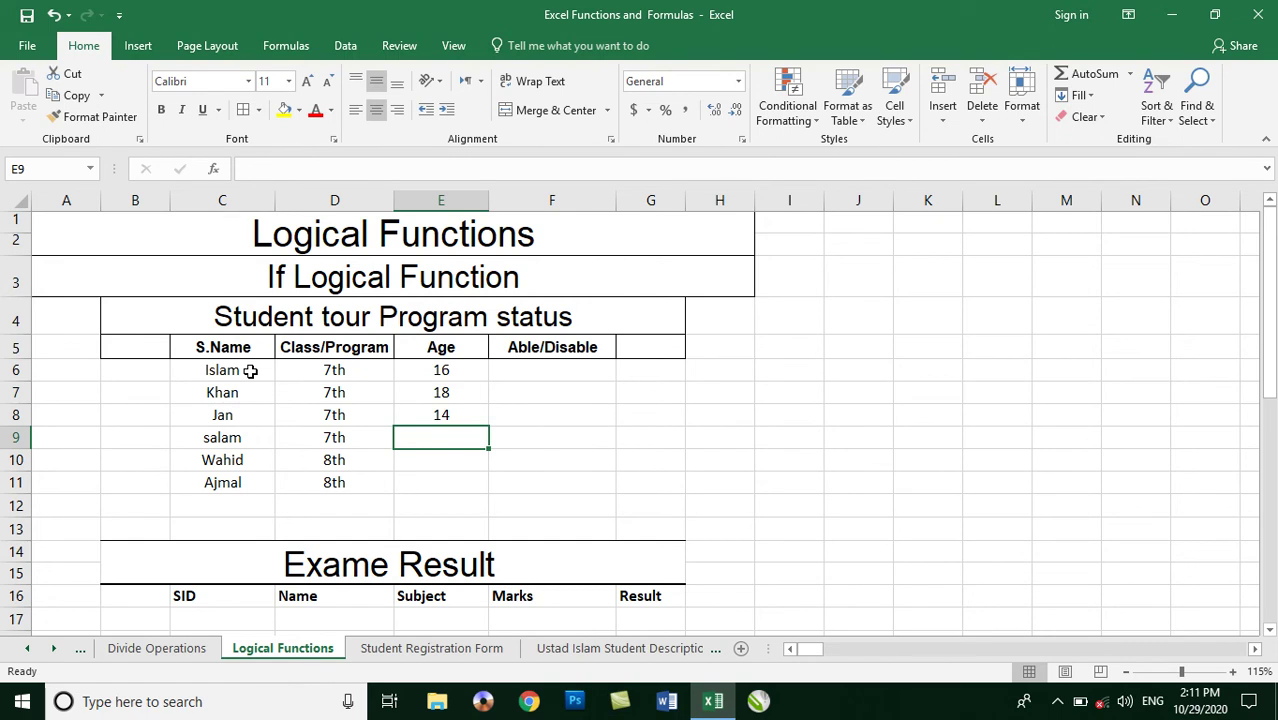
pyautogui.write('15')
pyautogui.press('Return')
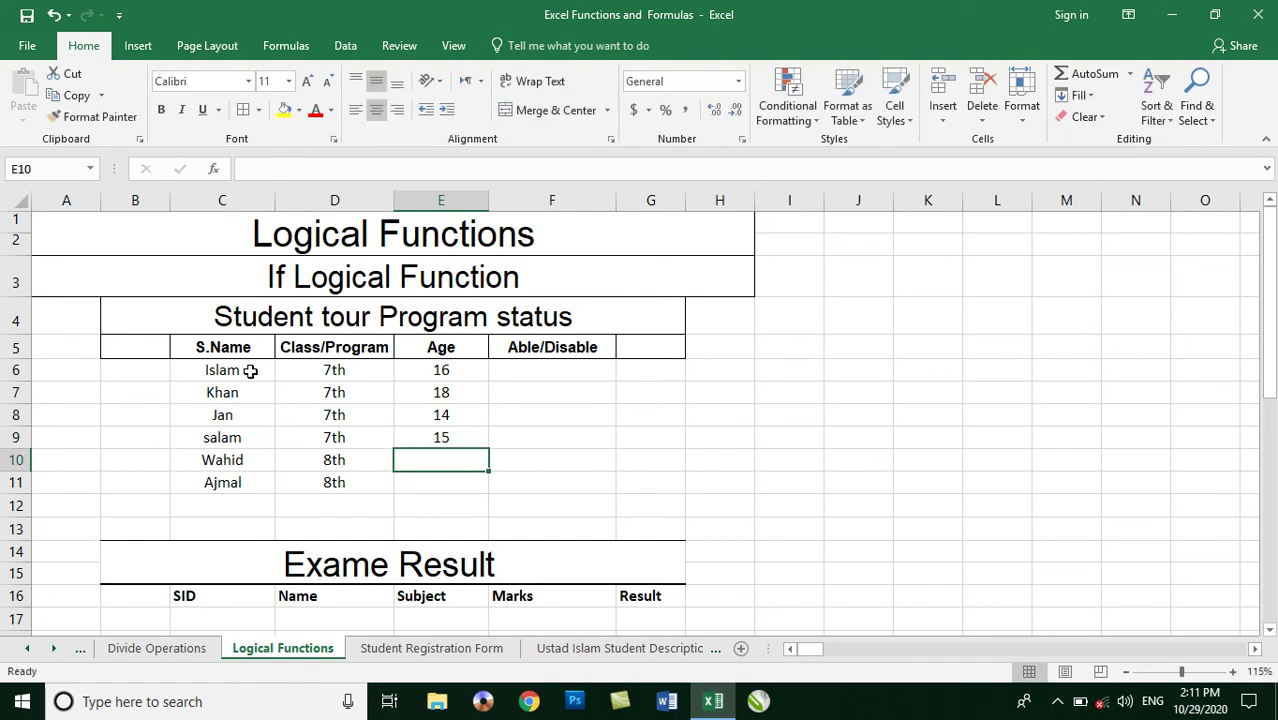
pyautogui.write('17')
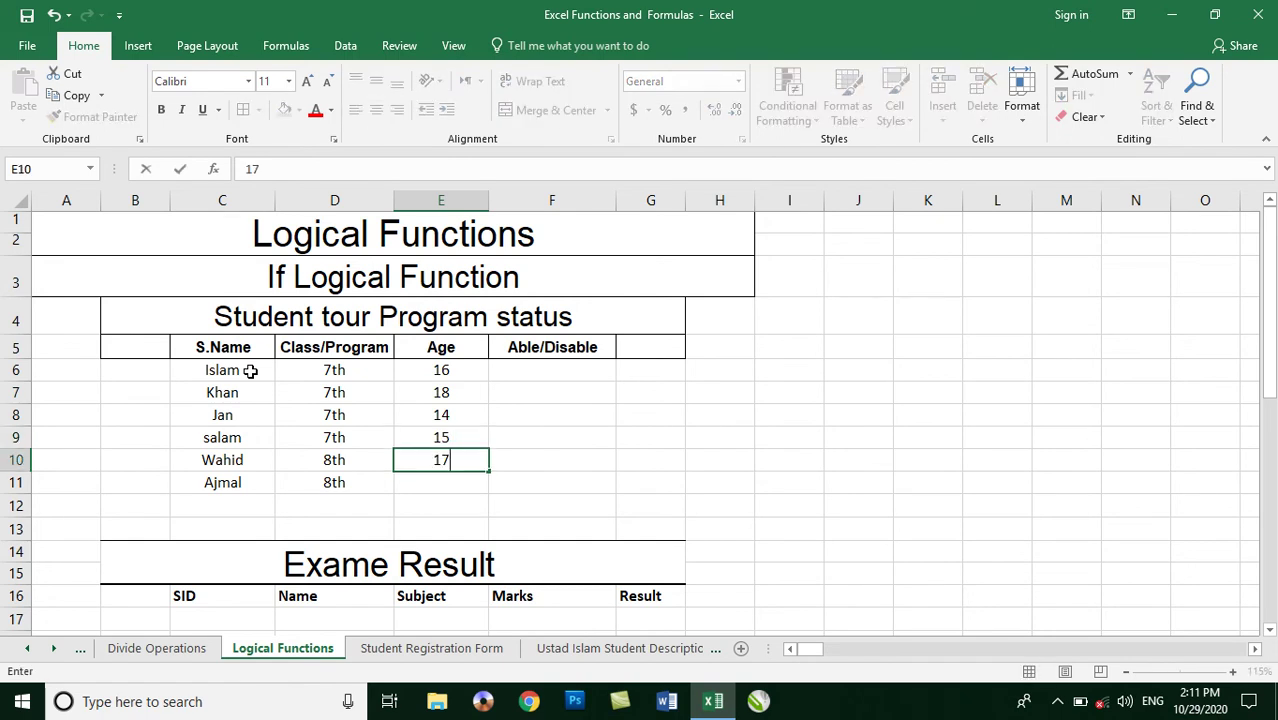
pyautogui.press('Return')
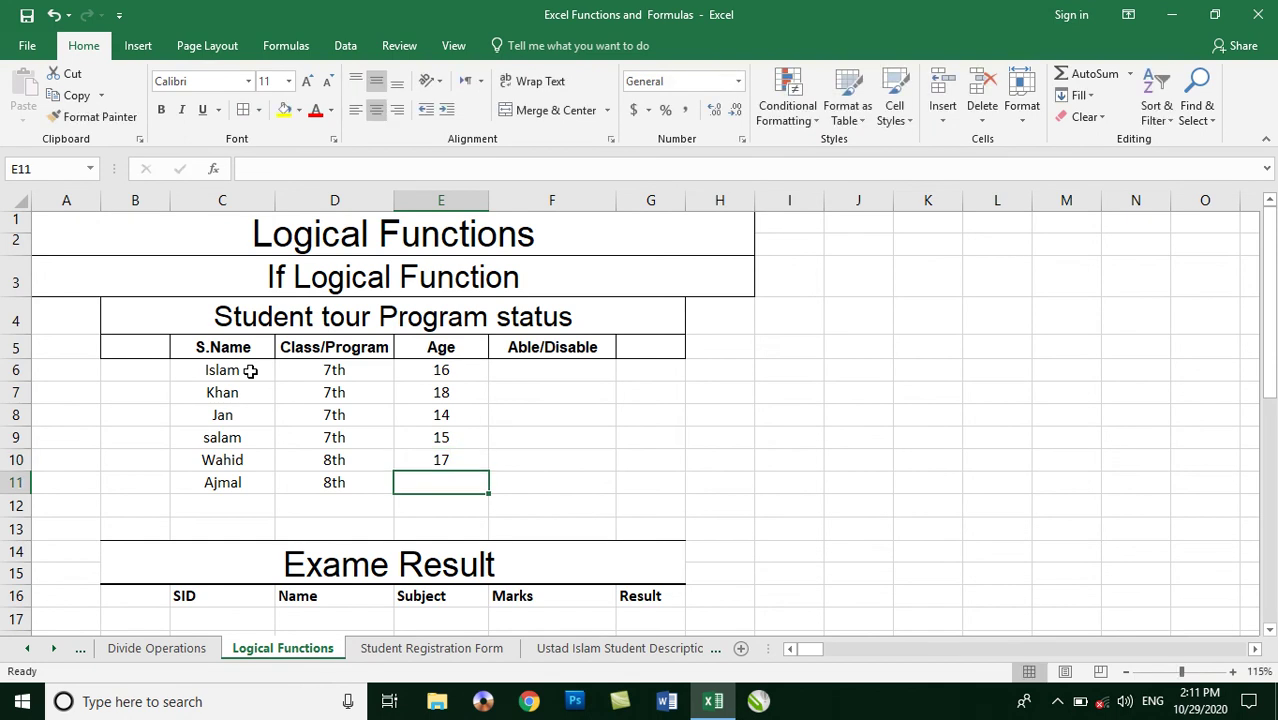
pyautogui.write('18')
pyautogui.press('Tab')
pyautogui.press('Up')
pyautogui.press('Up')
pyautogui.press('Up')
pyautogui.press('Up')
pyautogui.press('Up')
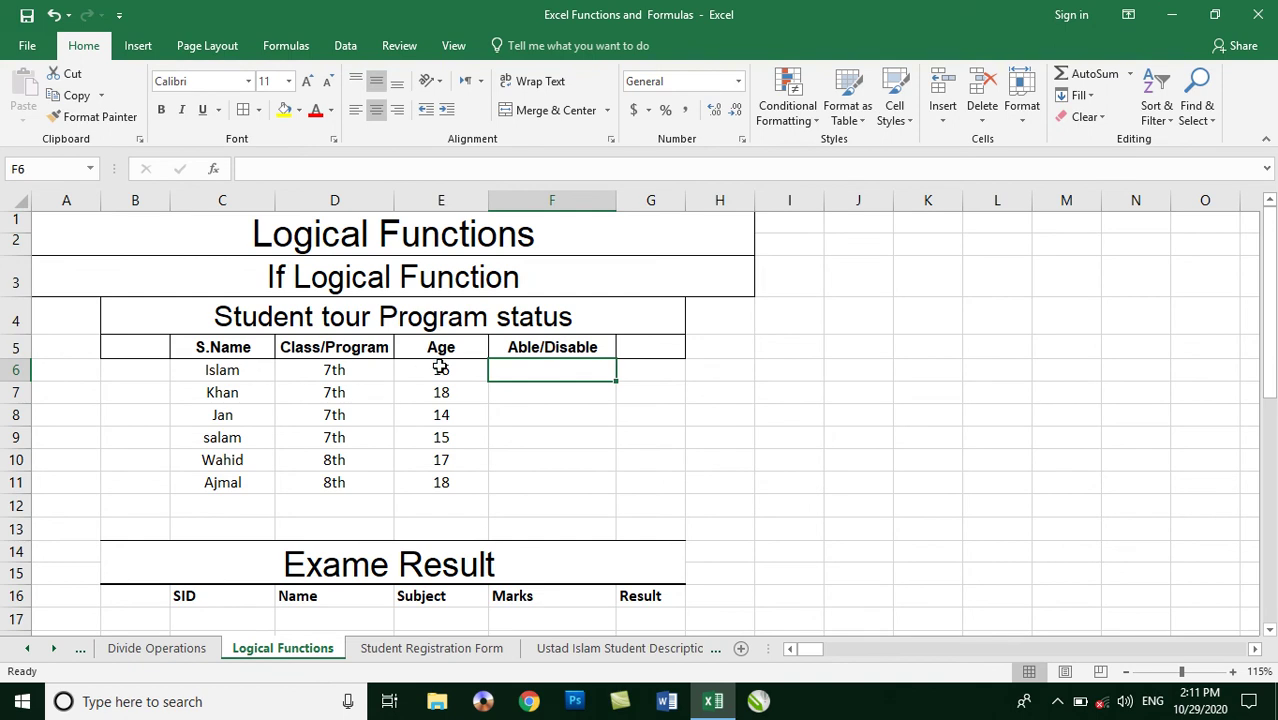
pyautogui.moveTo(438, 368); pyautogui.dragTo(431, 482)
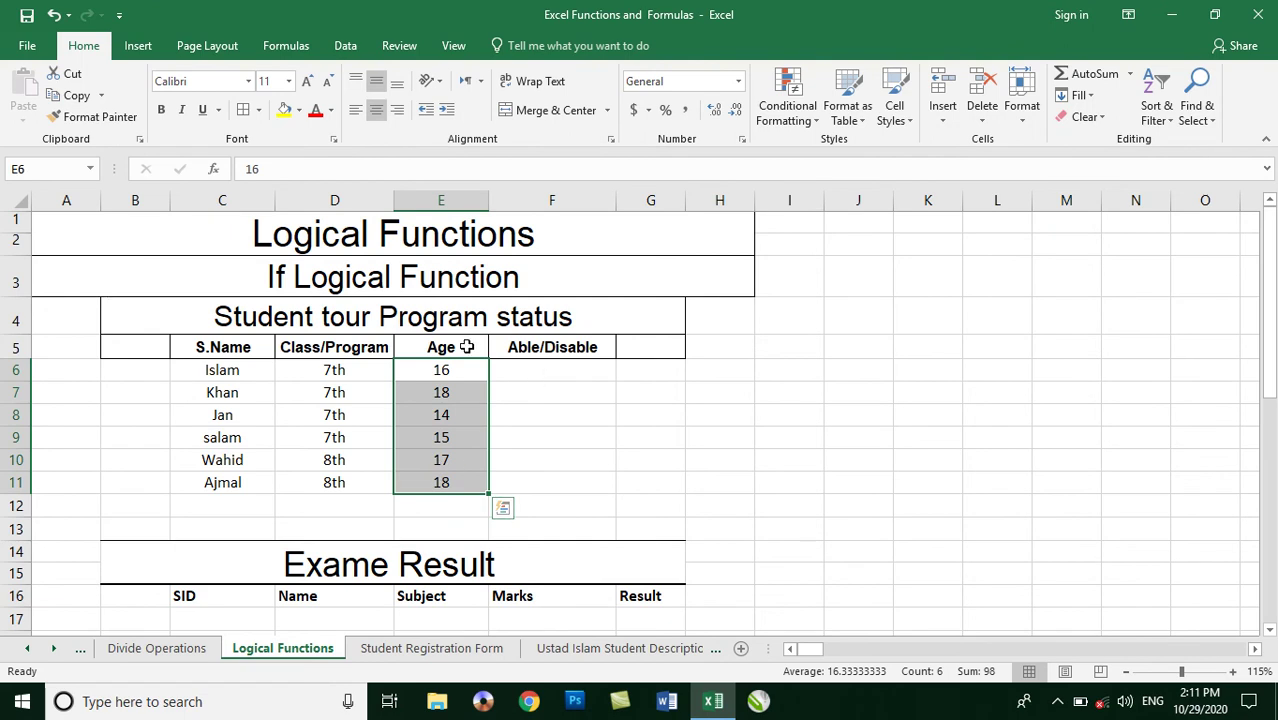
# In F6, begin the formula =IF(E6>=15 as the age condition.
pyautogui.click(522, 373)
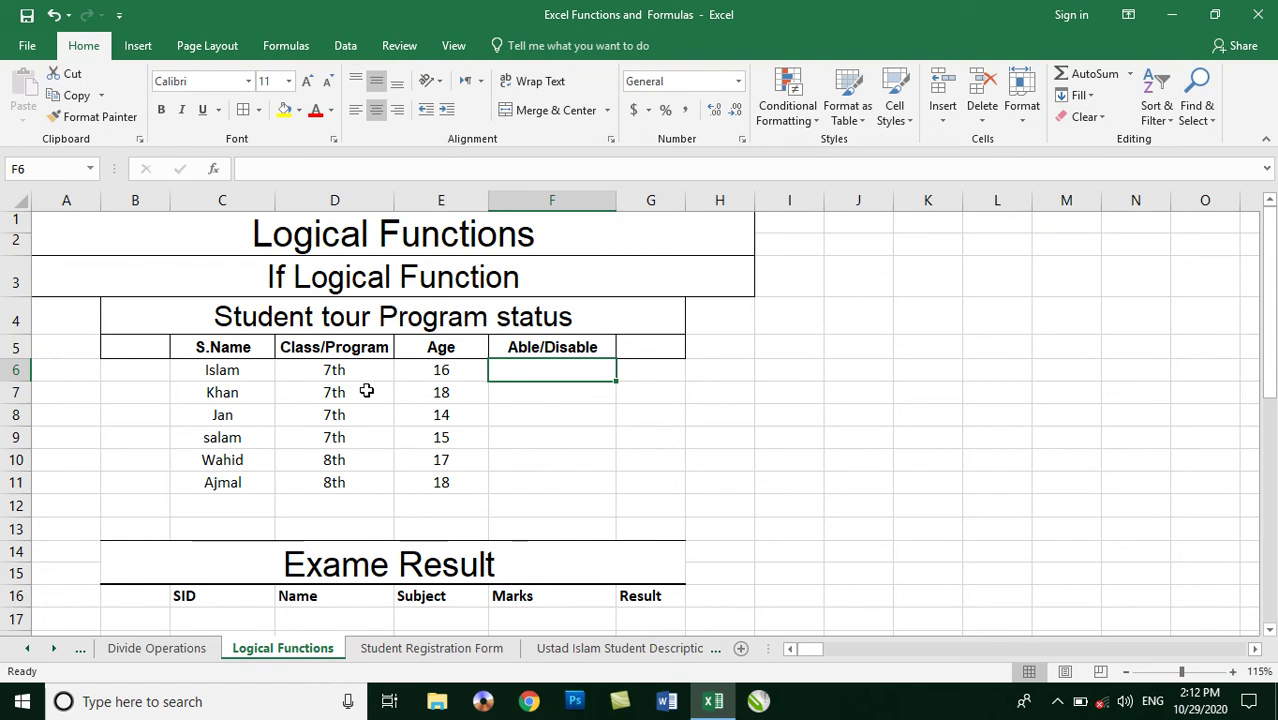
pyautogui.write('=if')
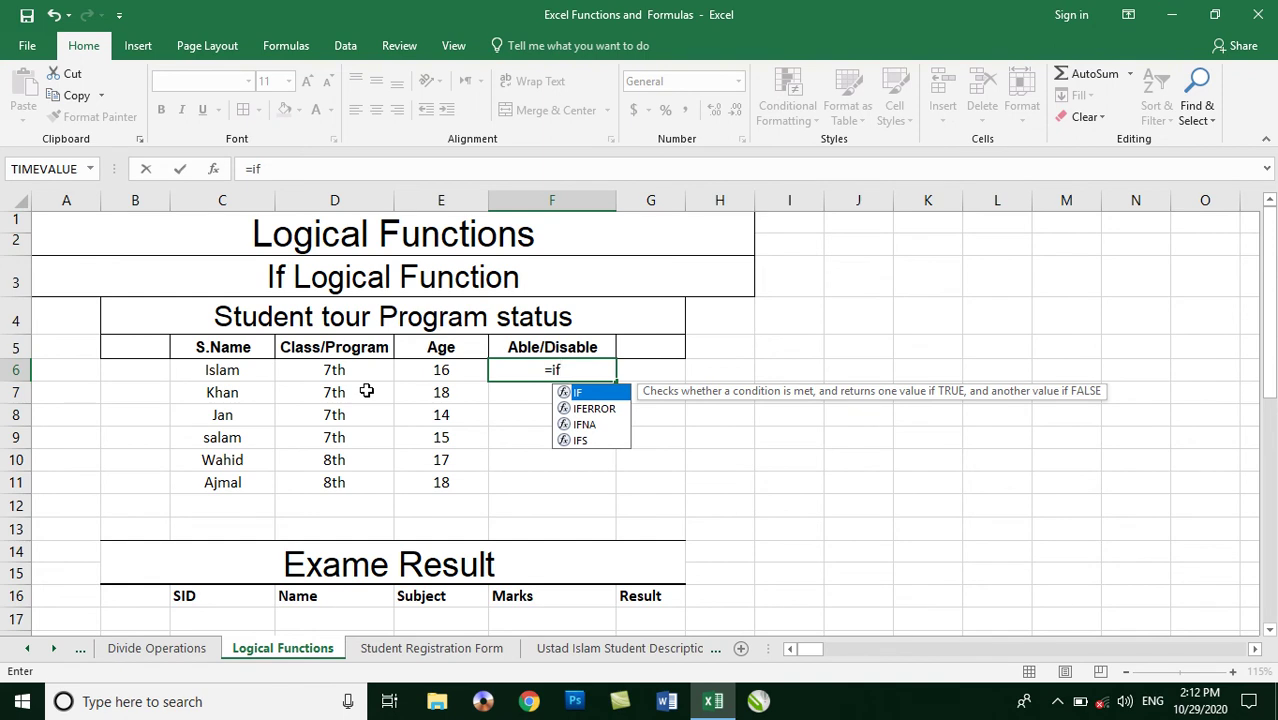
pyautogui.write('(')
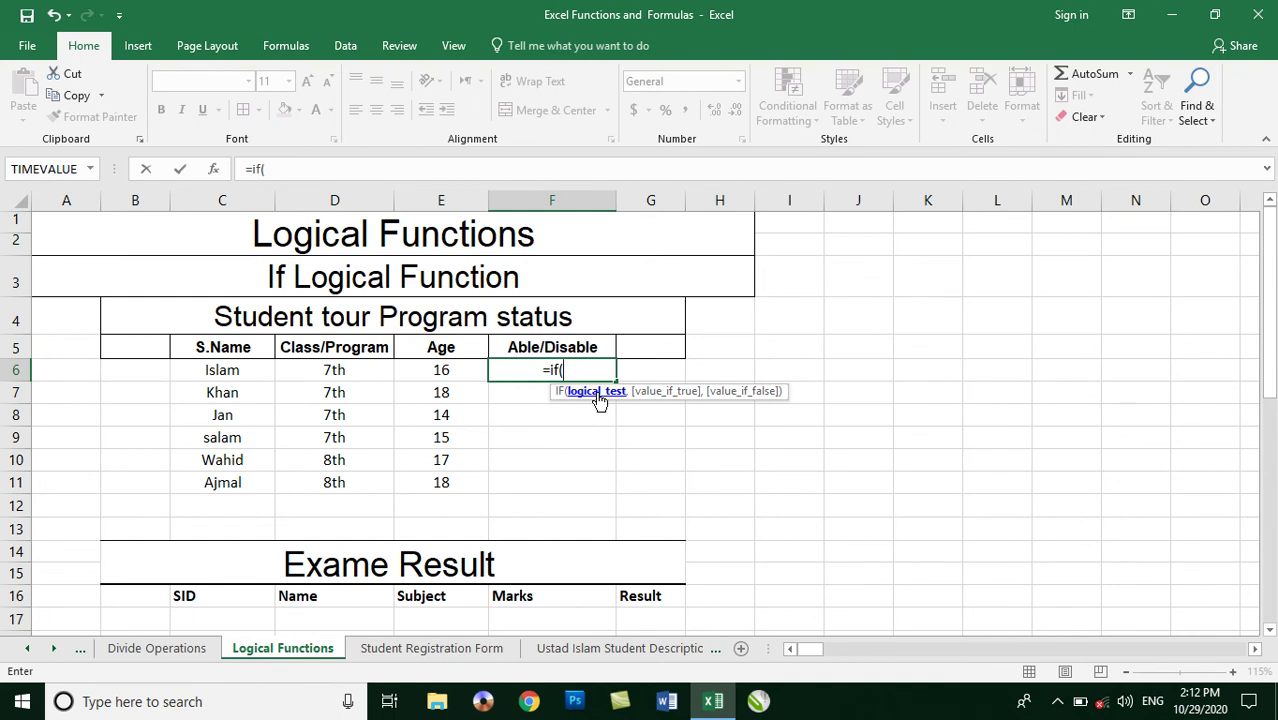
pyautogui.click(450, 370)
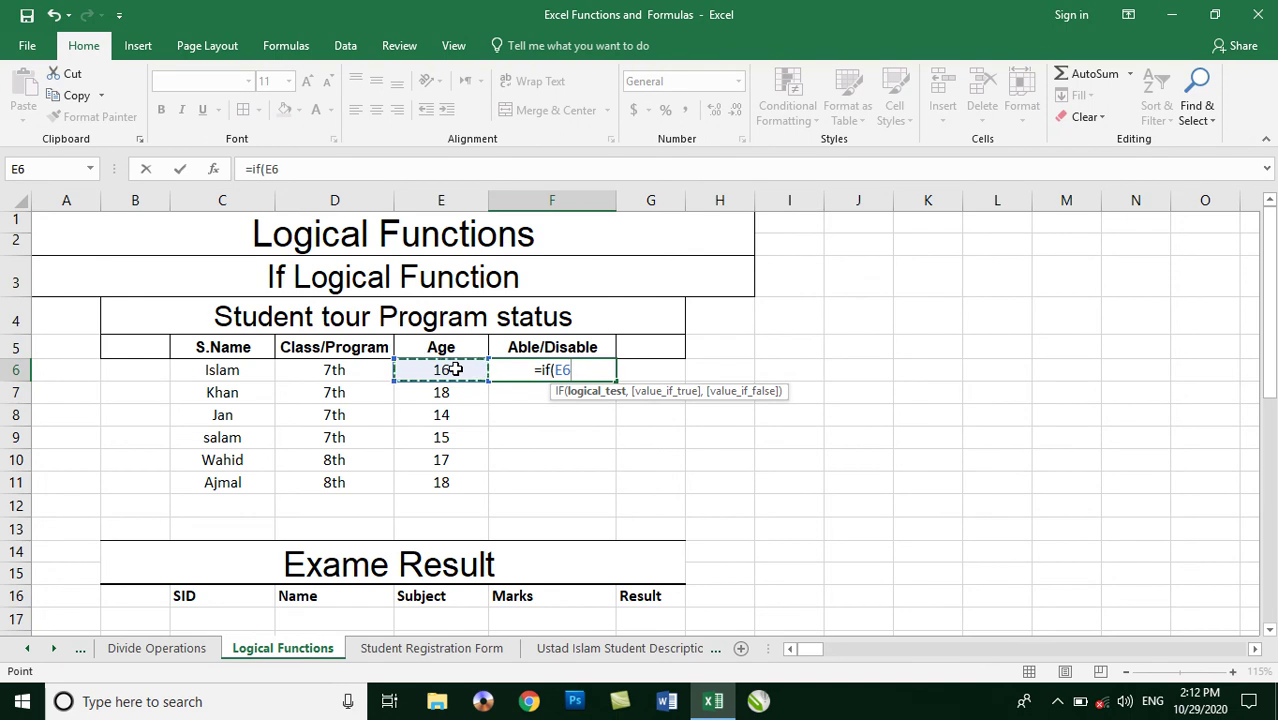
pyautogui.write('>')
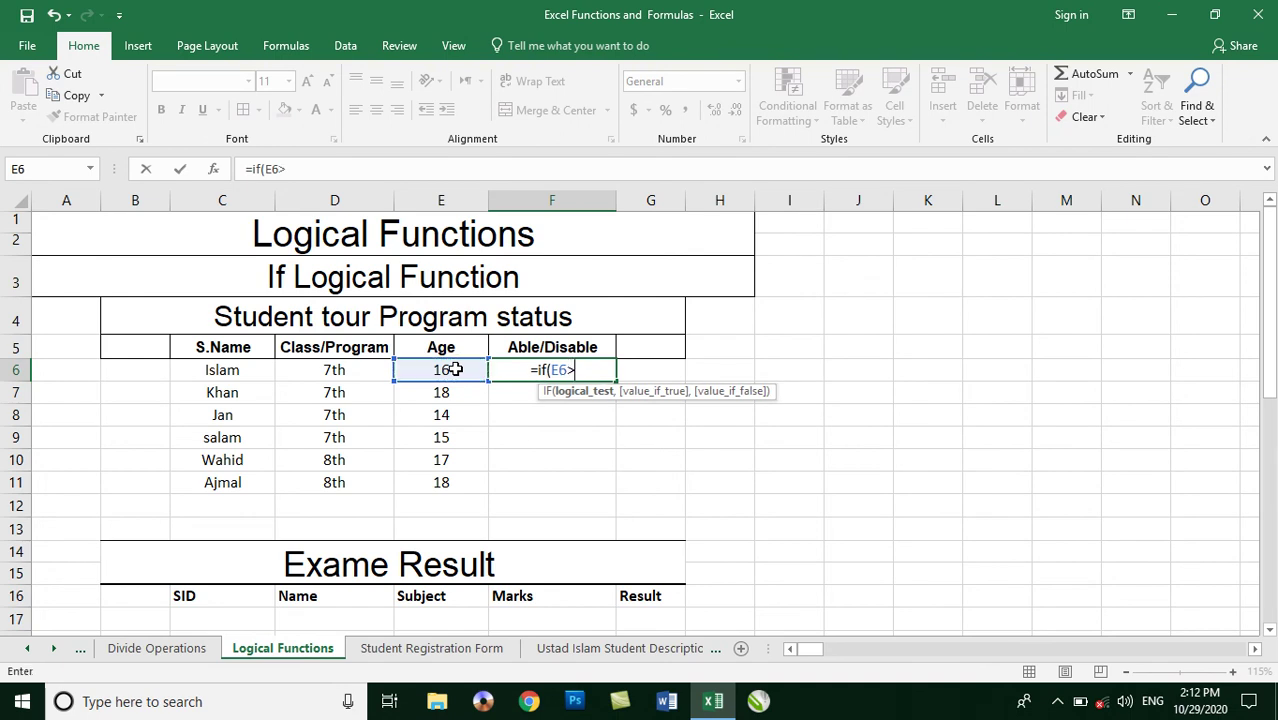
pyautogui.write('=')
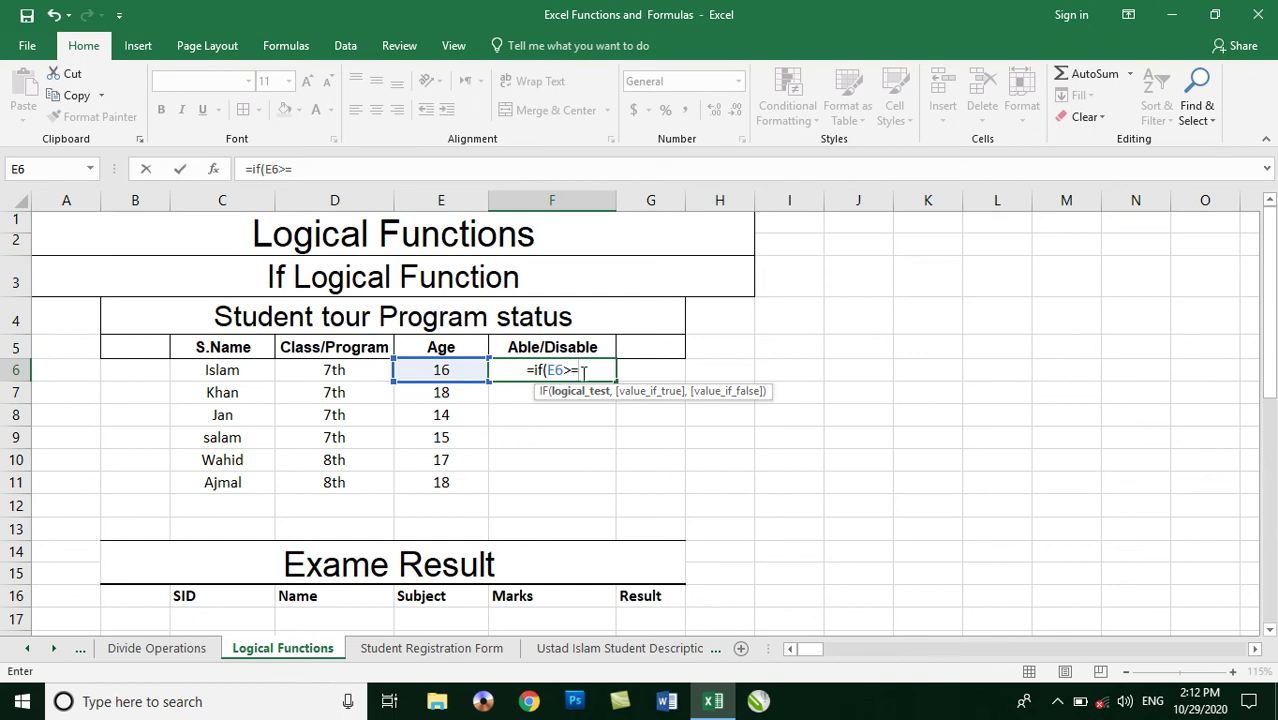
pyautogui.write('15')
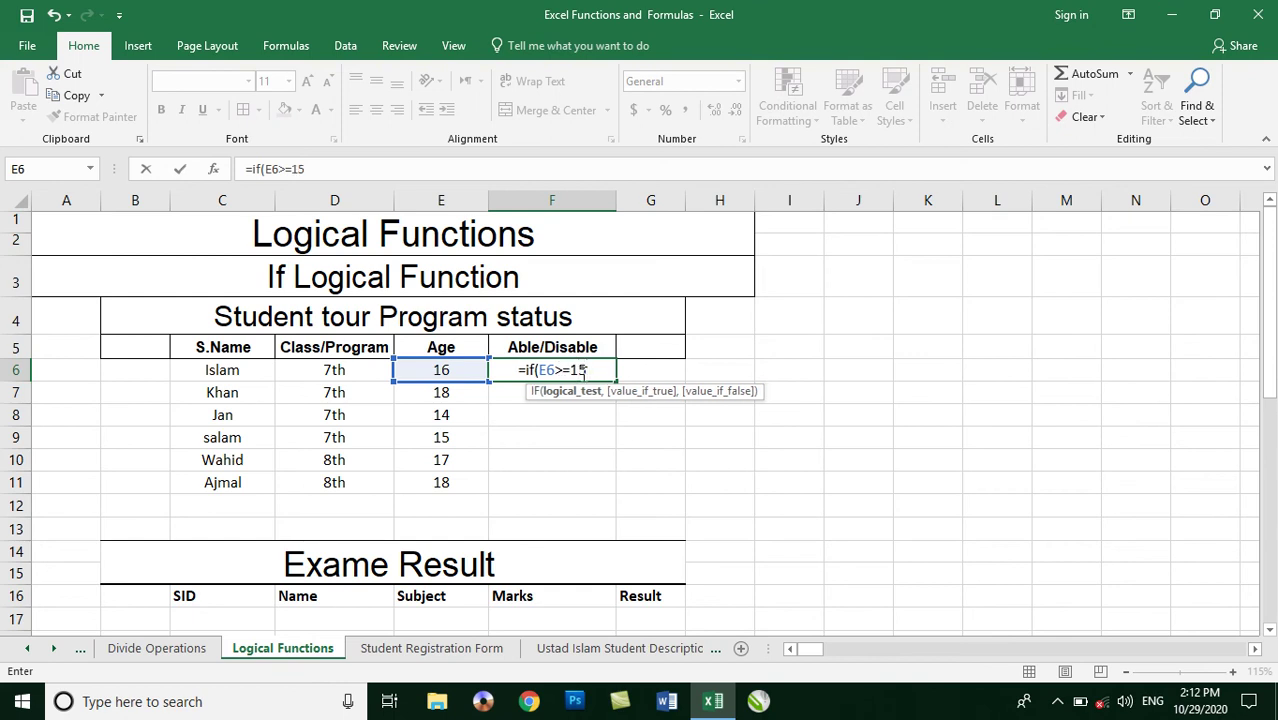
pyautogui.moveTo(573, 371); pyautogui.dragTo(538, 371)
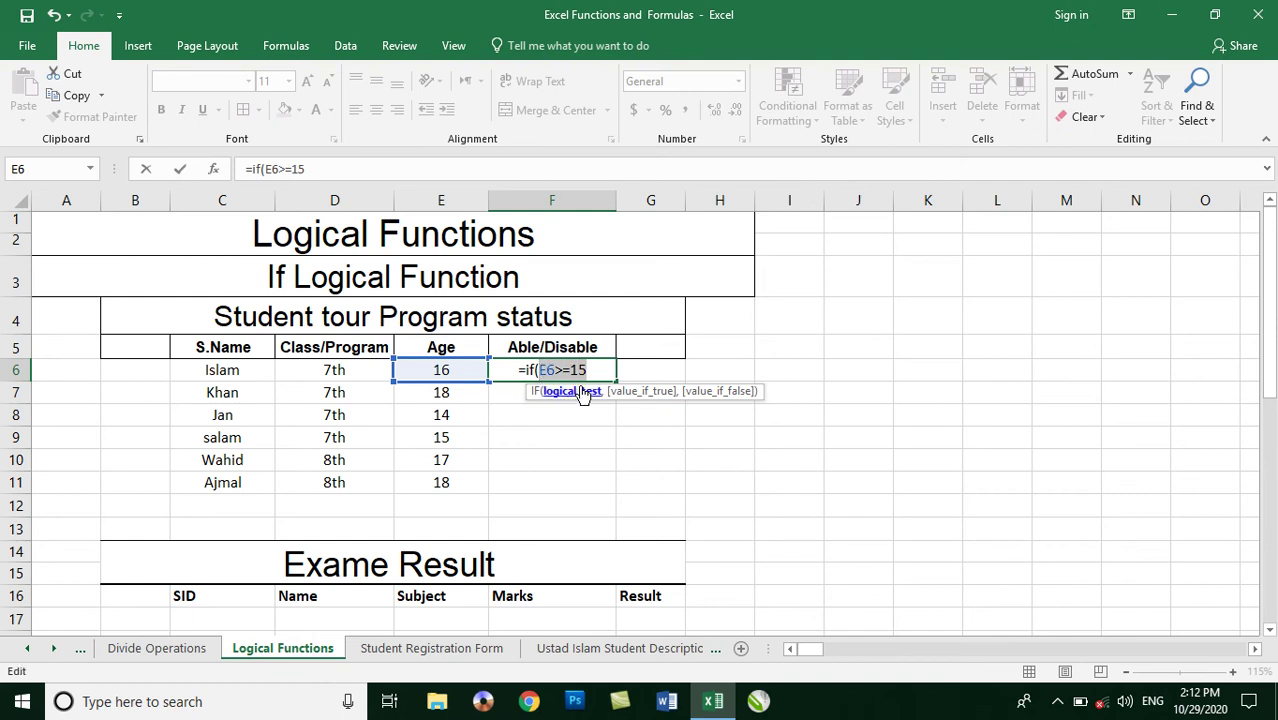
pyautogui.click(595, 370)
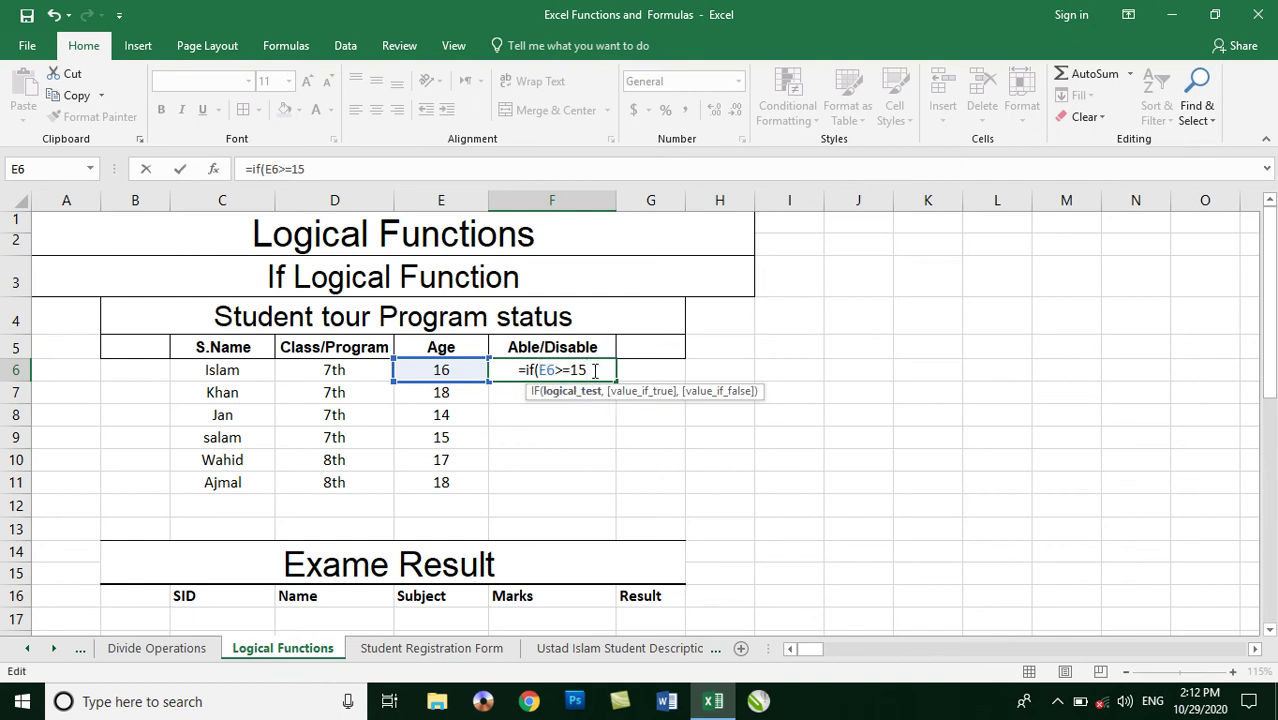
# Add the results "Able to Go" and "Not Able to Go" to complete the IF formula.
pyautogui.write(',')
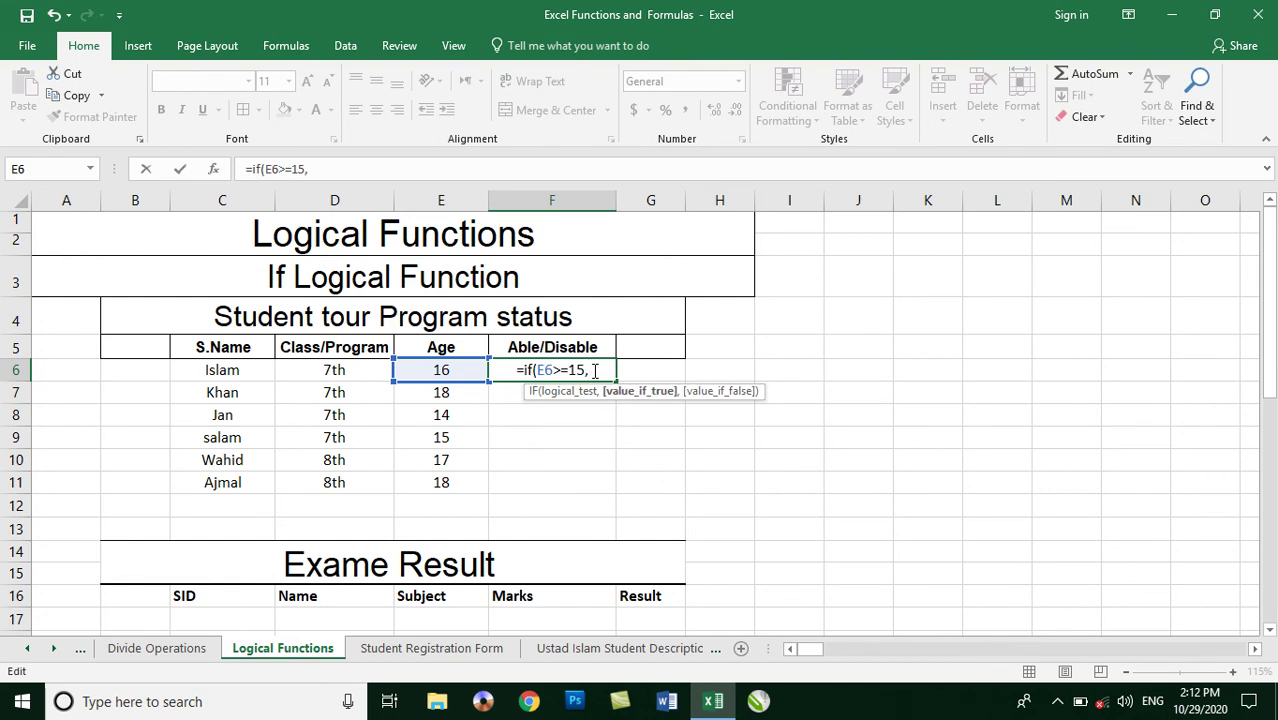
pyautogui.write('"Able to Go')
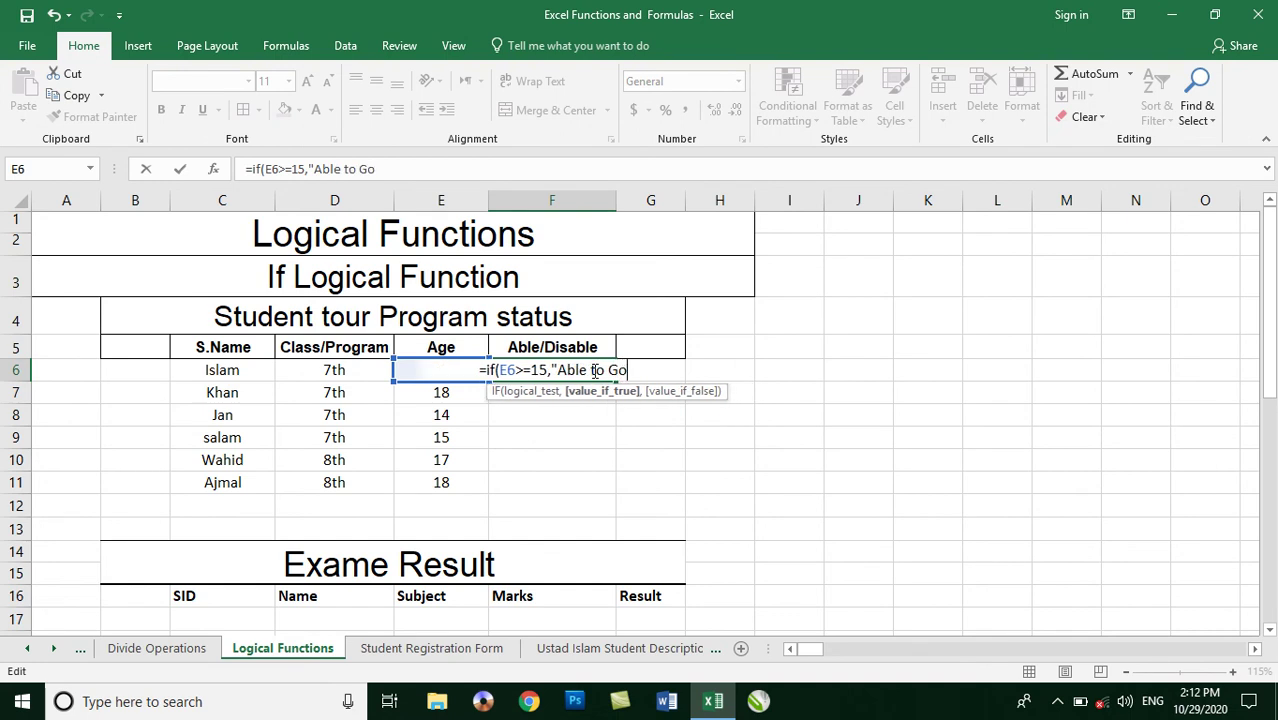
pyautogui.write('"')
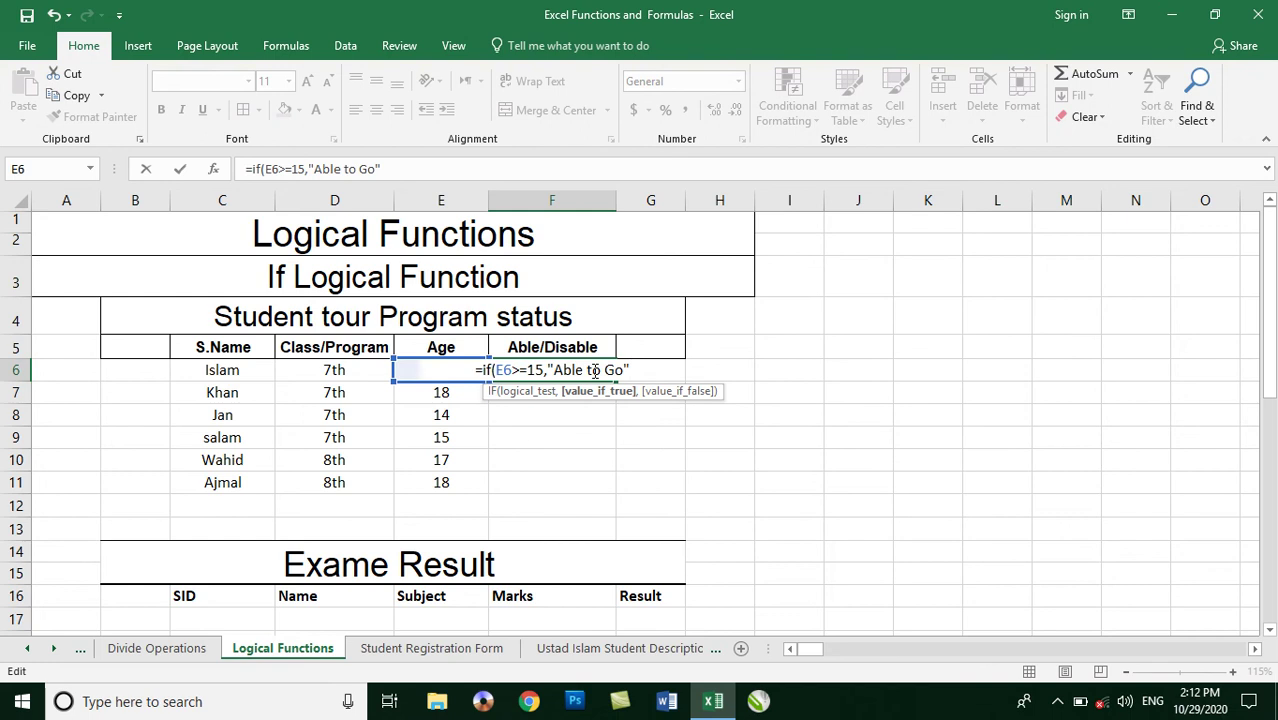
pyautogui.moveTo(554, 370); pyautogui.dragTo(614, 372)
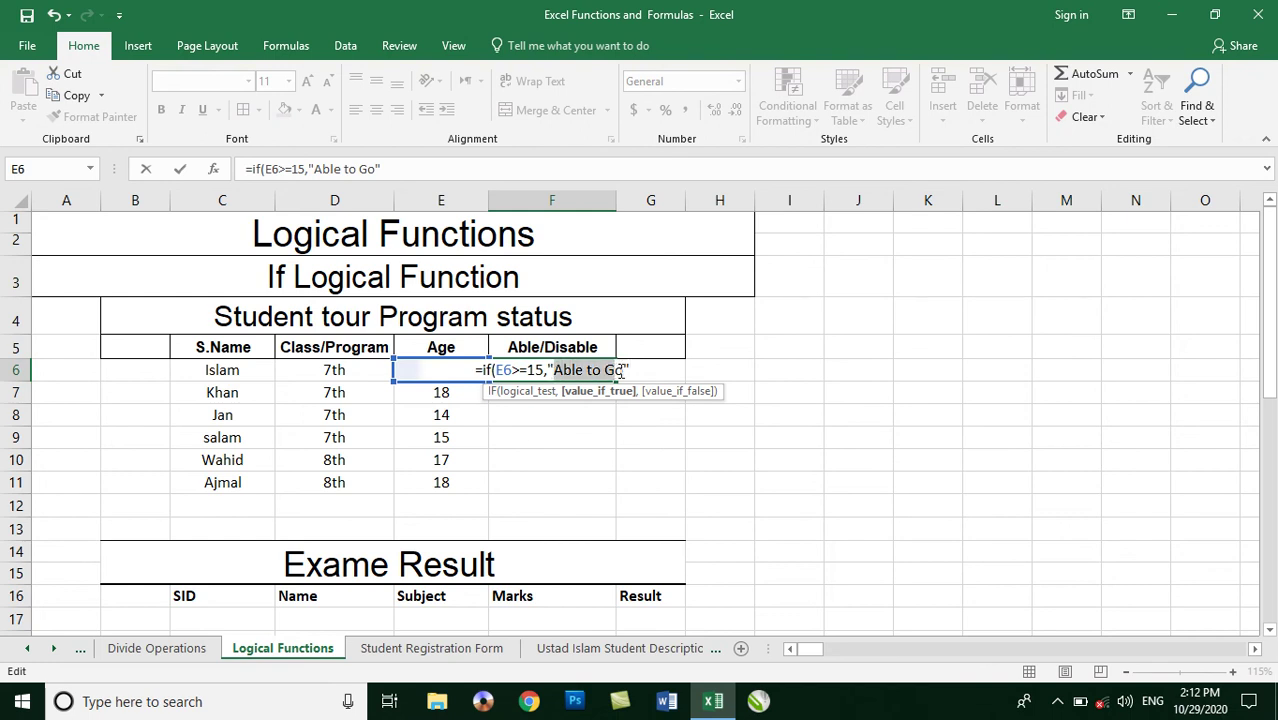
pyautogui.click(632, 368)
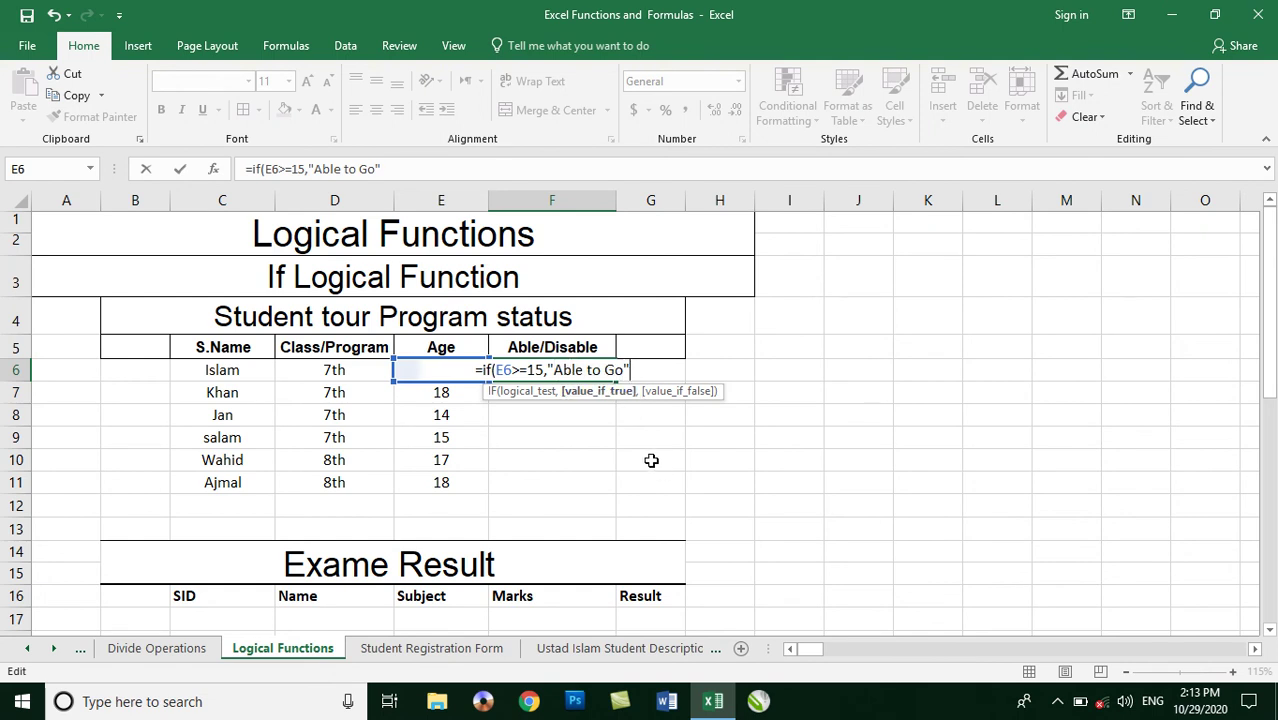
pyautogui.write(',')
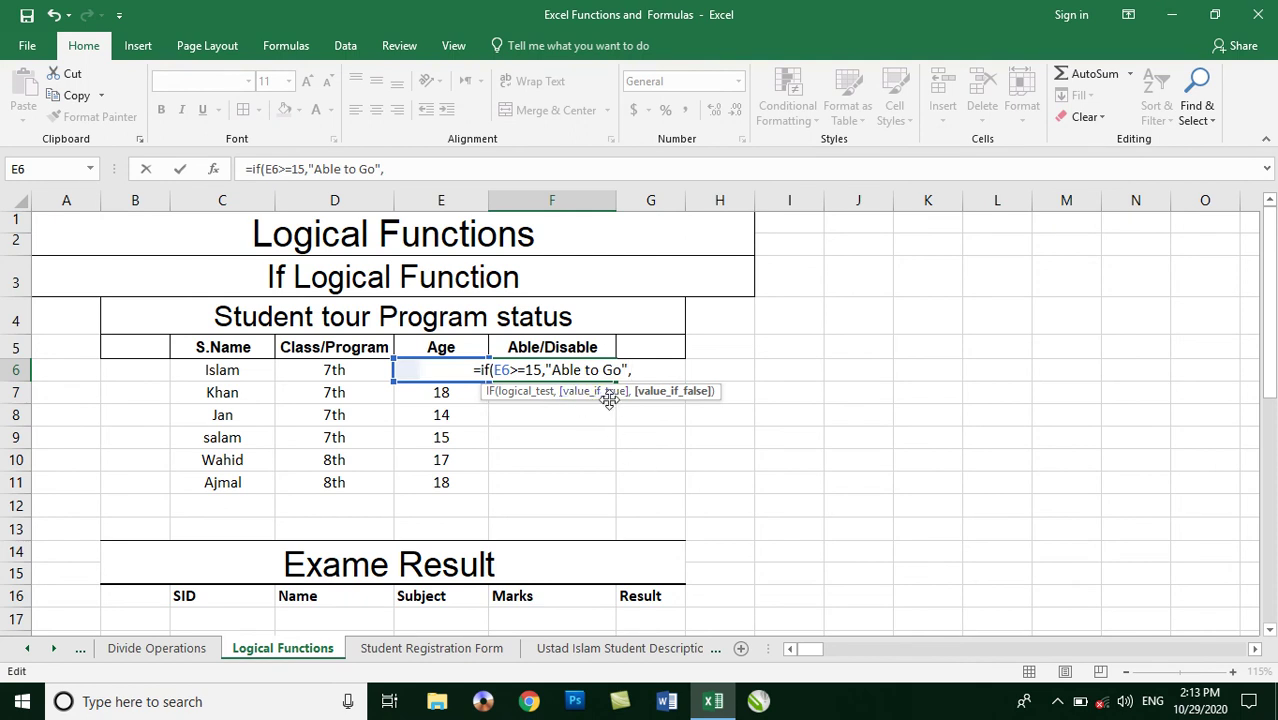
pyautogui.moveTo(621, 370)
pyautogui.mouseDown()
pyautogui.moveTo(540, 370)
pyautogui.moveTo(622, 371)
pyautogui.mouseUp()
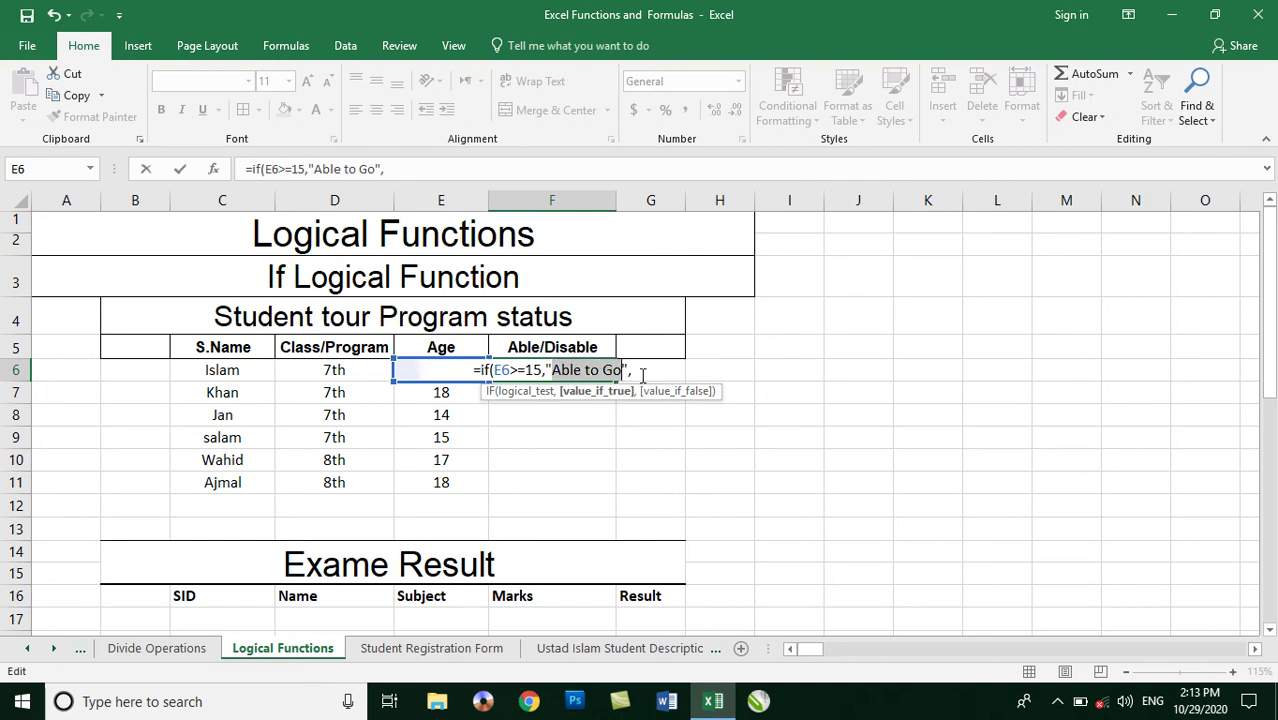
pyautogui.click(642, 374)
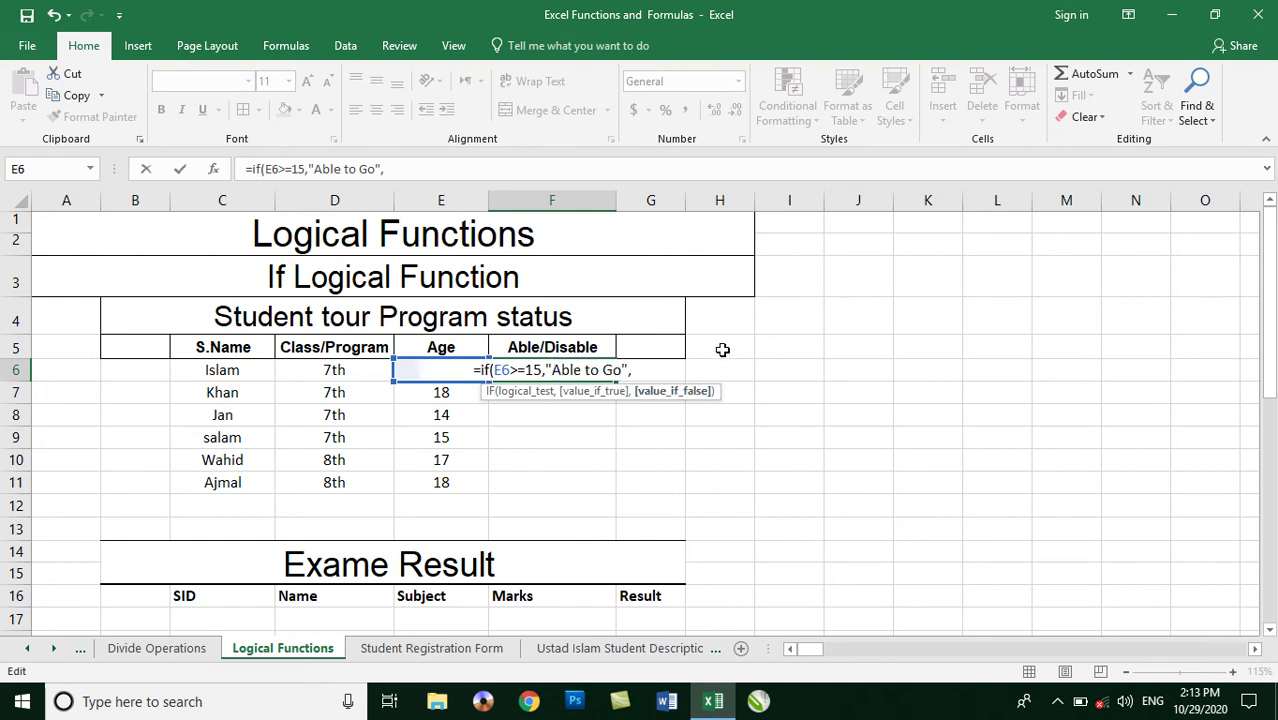
pyautogui.write('"Not Able to Go')
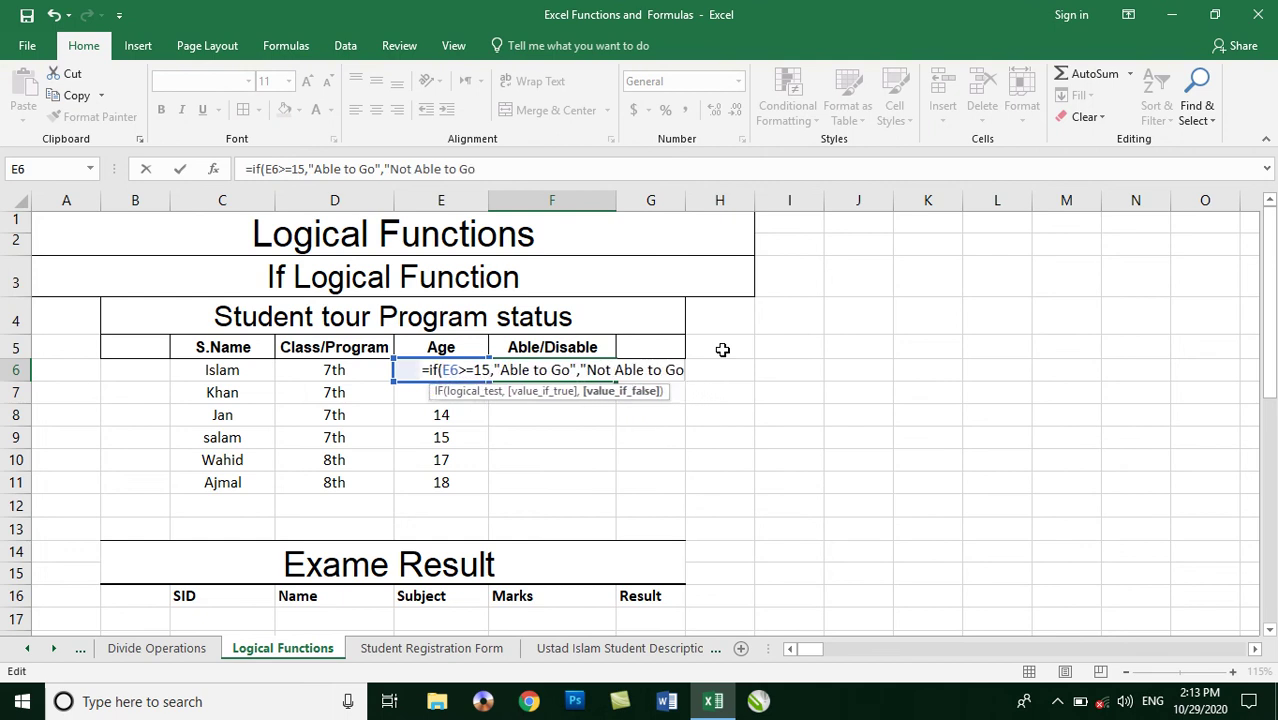
pyautogui.write('")')
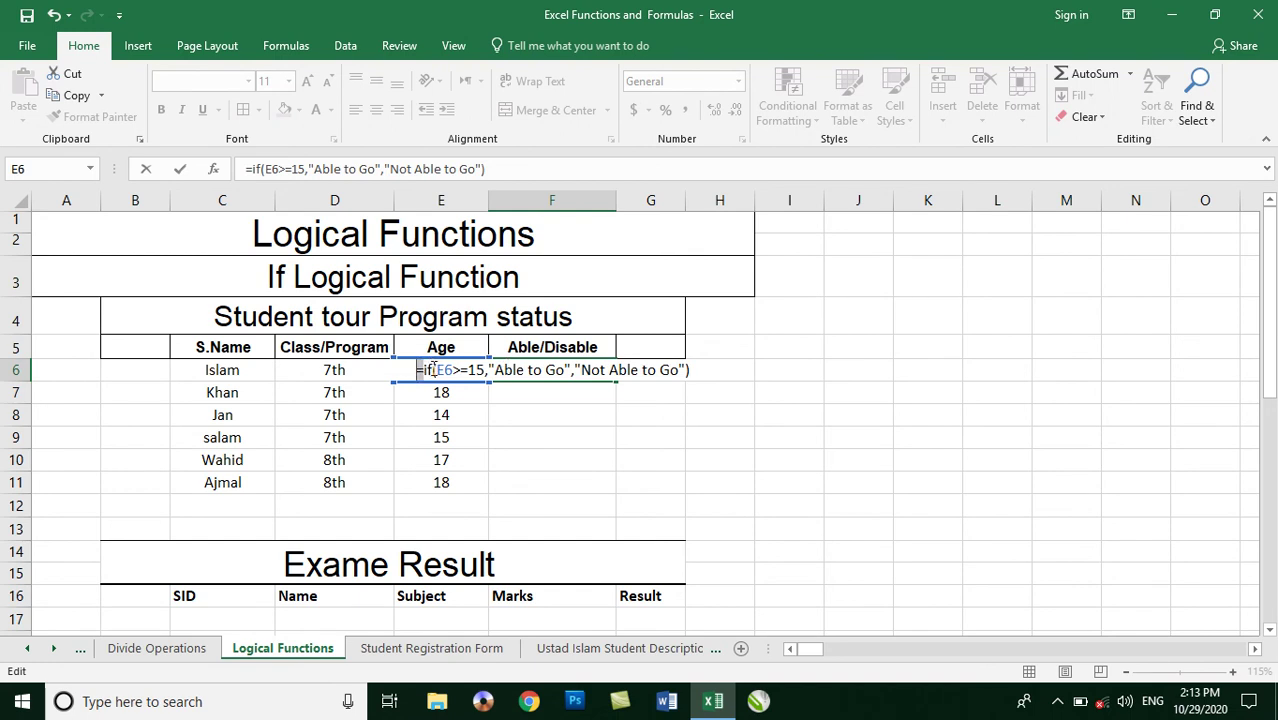
# Review the E6>=15 condition in the finished formula before committing it.
pyautogui.click(428, 370)
pyautogui.press('End')
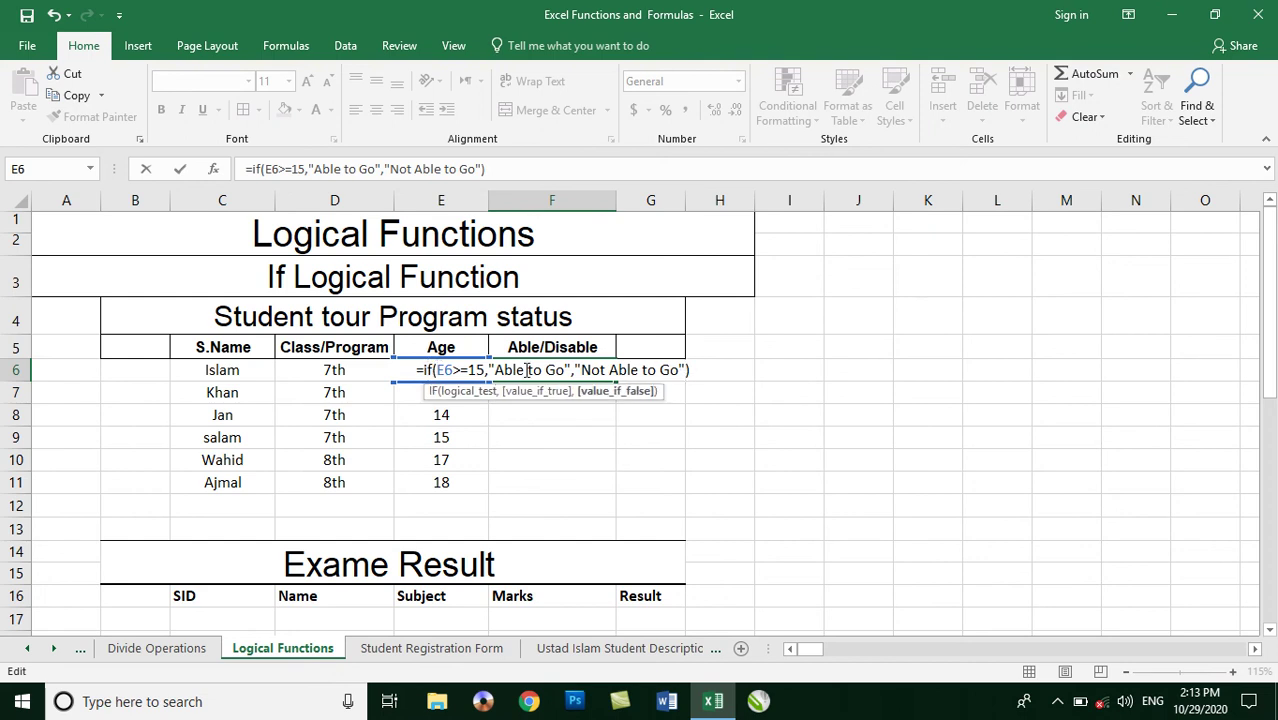
pyautogui.moveTo(437, 370); pyautogui.dragTo(481, 370)
pyautogui.click(485, 370)
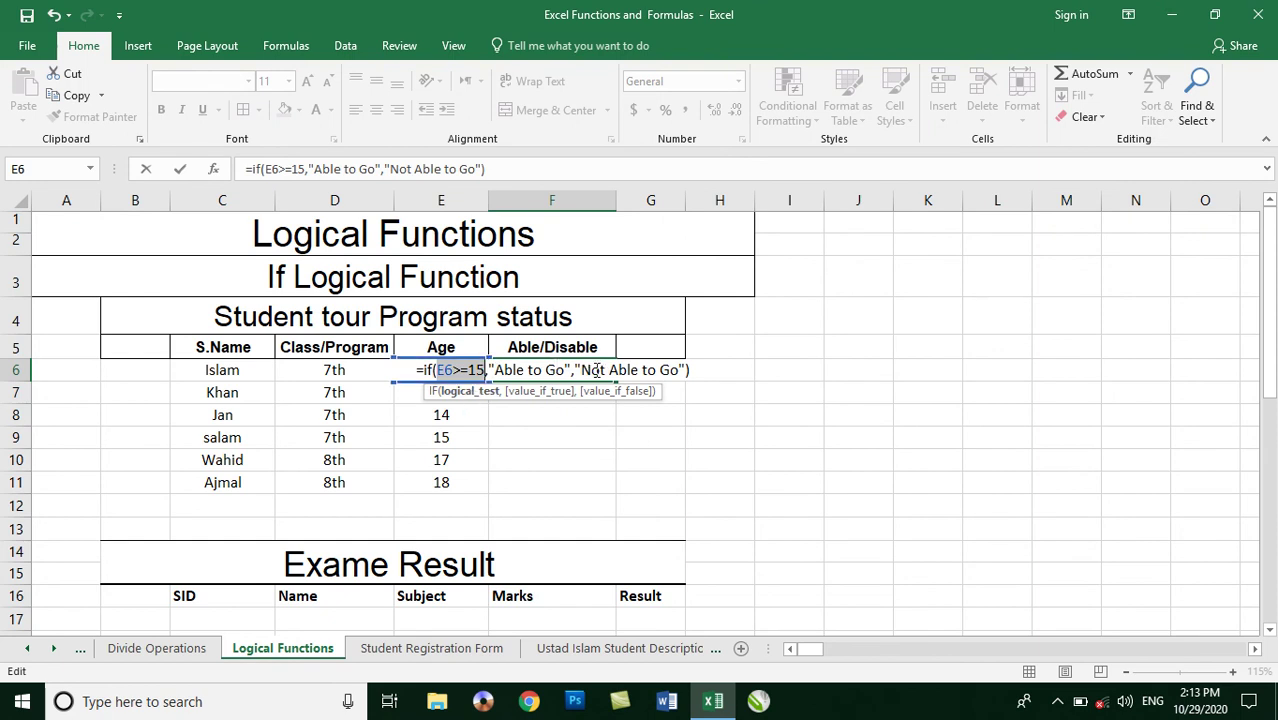
pyautogui.click(678, 370)
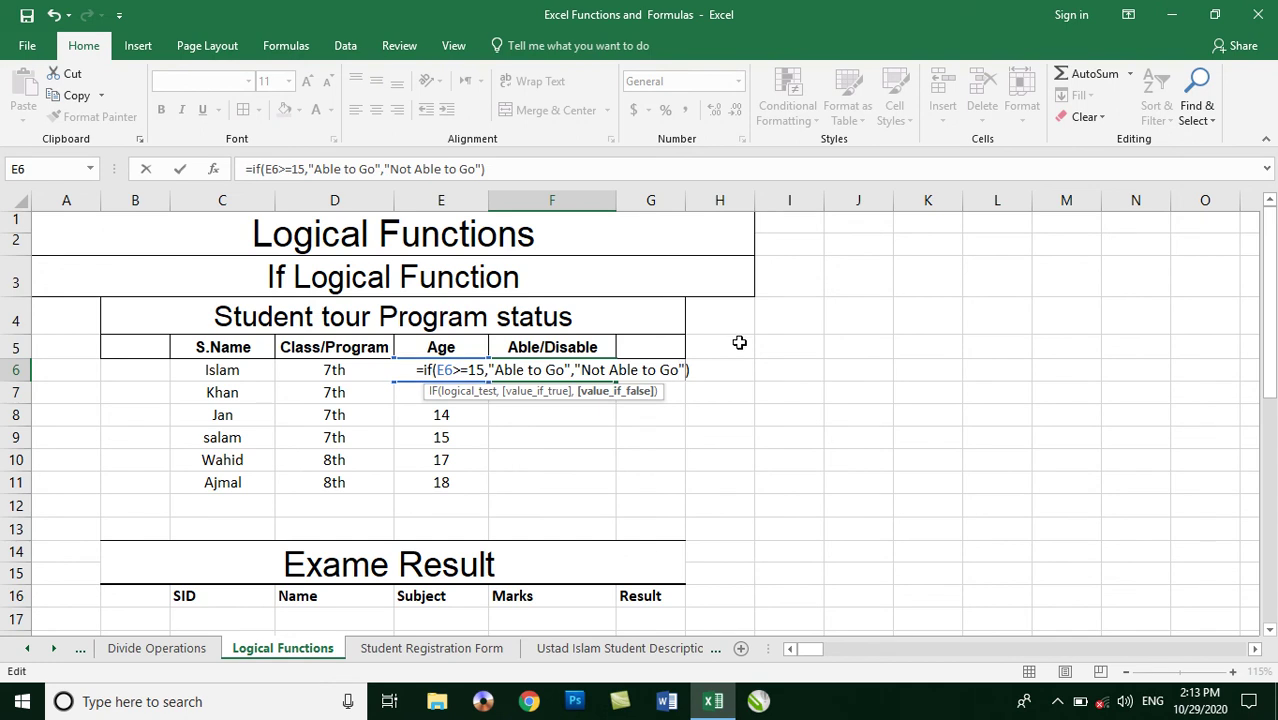
pyautogui.press('Right')
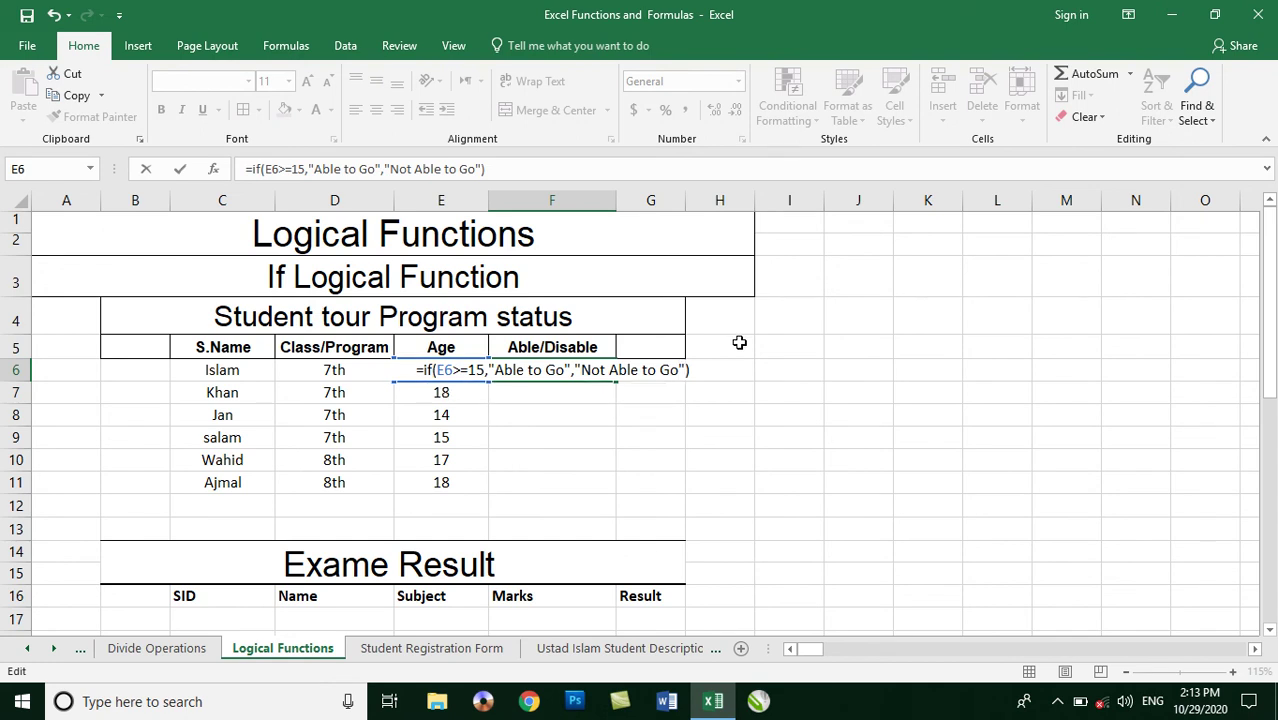
# Commit the F6 formula and fill it down through F11 with Ctrl+D.
pyautogui.press('Return')
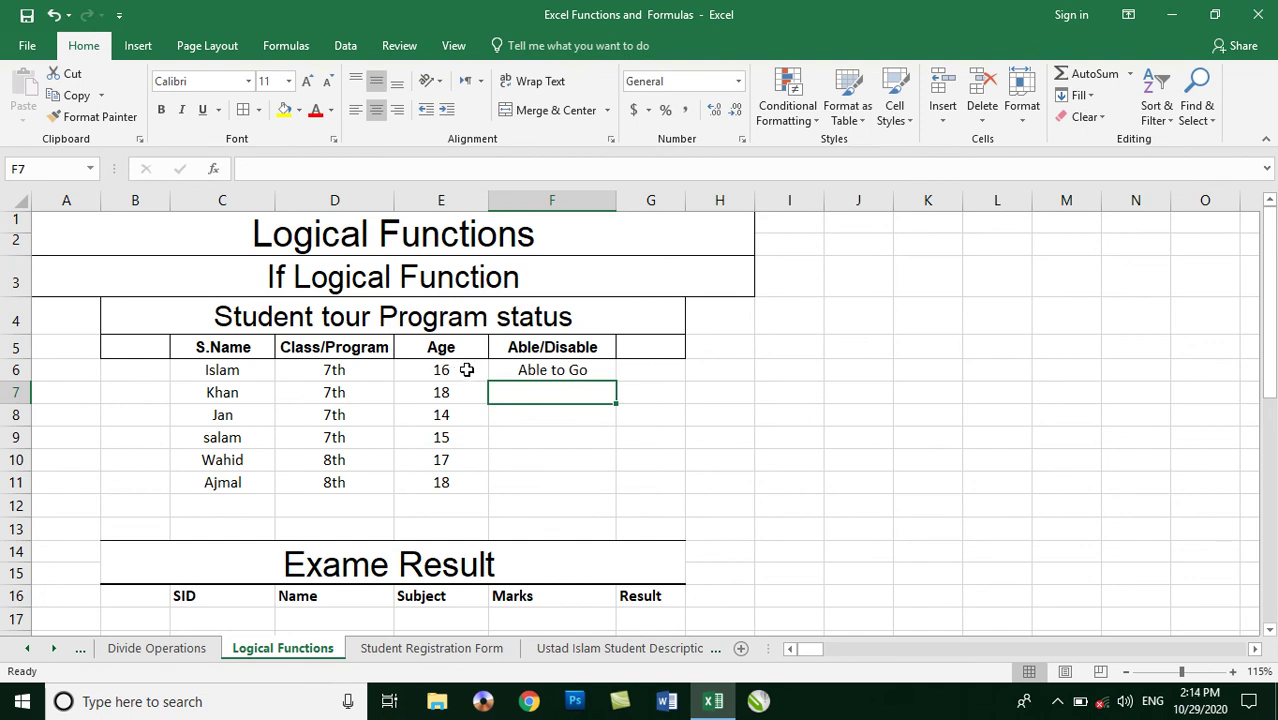
pyautogui.click(475, 373)
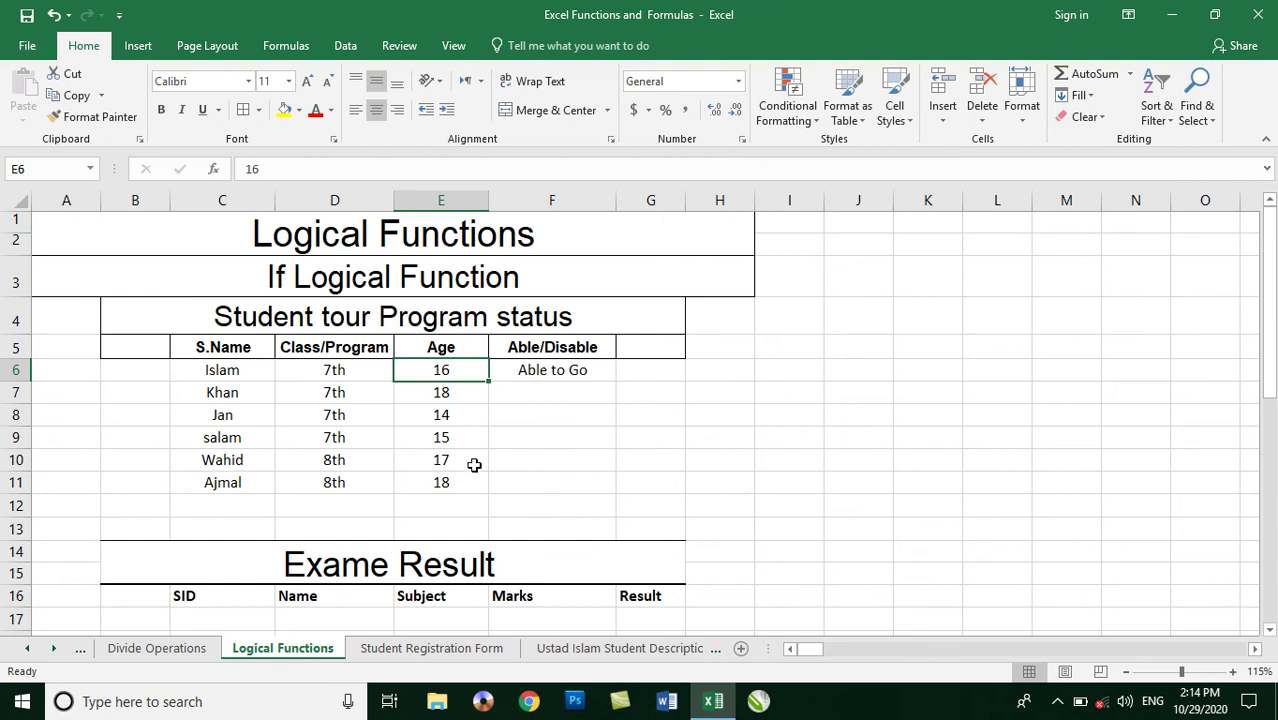
pyautogui.click(527, 369)
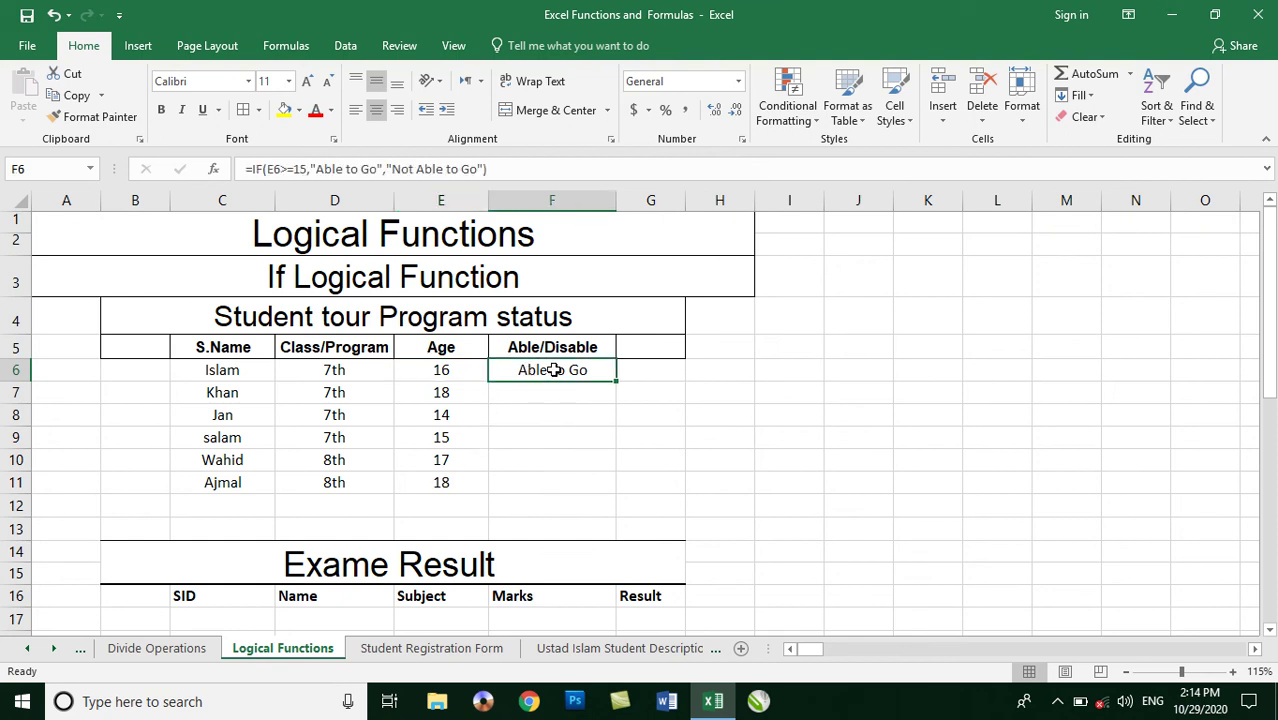
pyautogui.moveTo(554, 370); pyautogui.dragTo(565, 485)
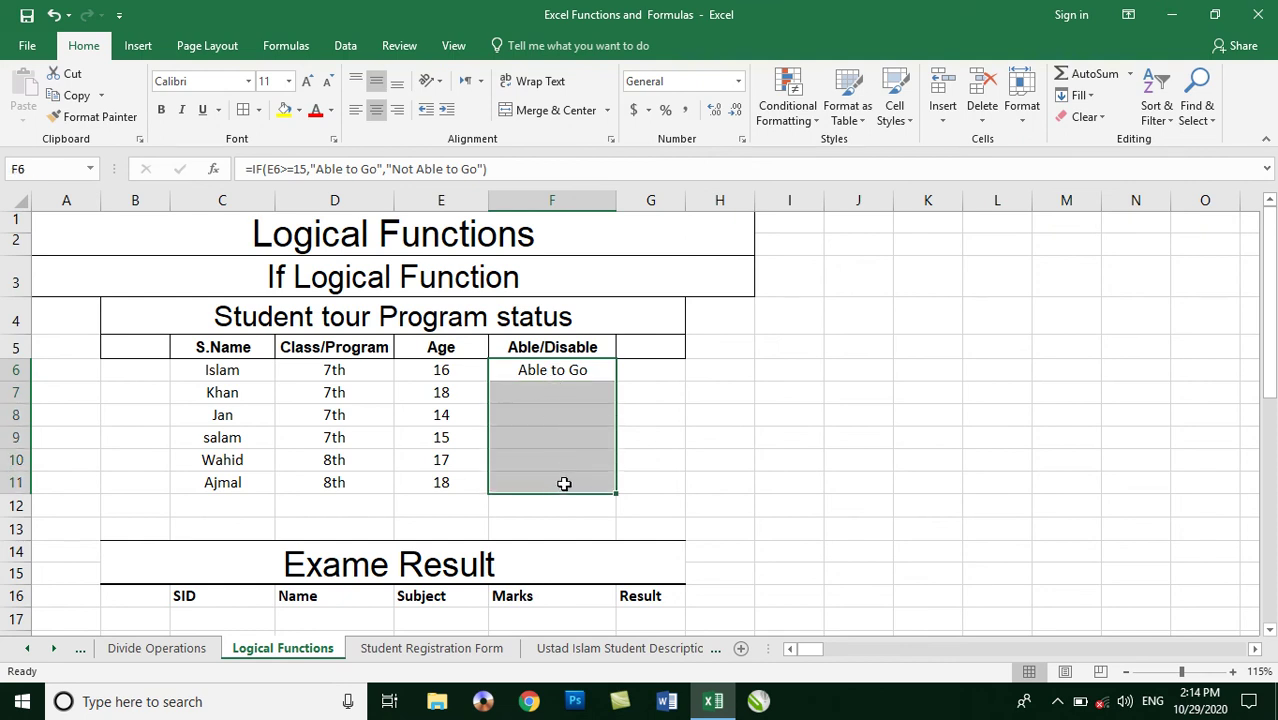
pyautogui.hotkey('ctrl', 'd')
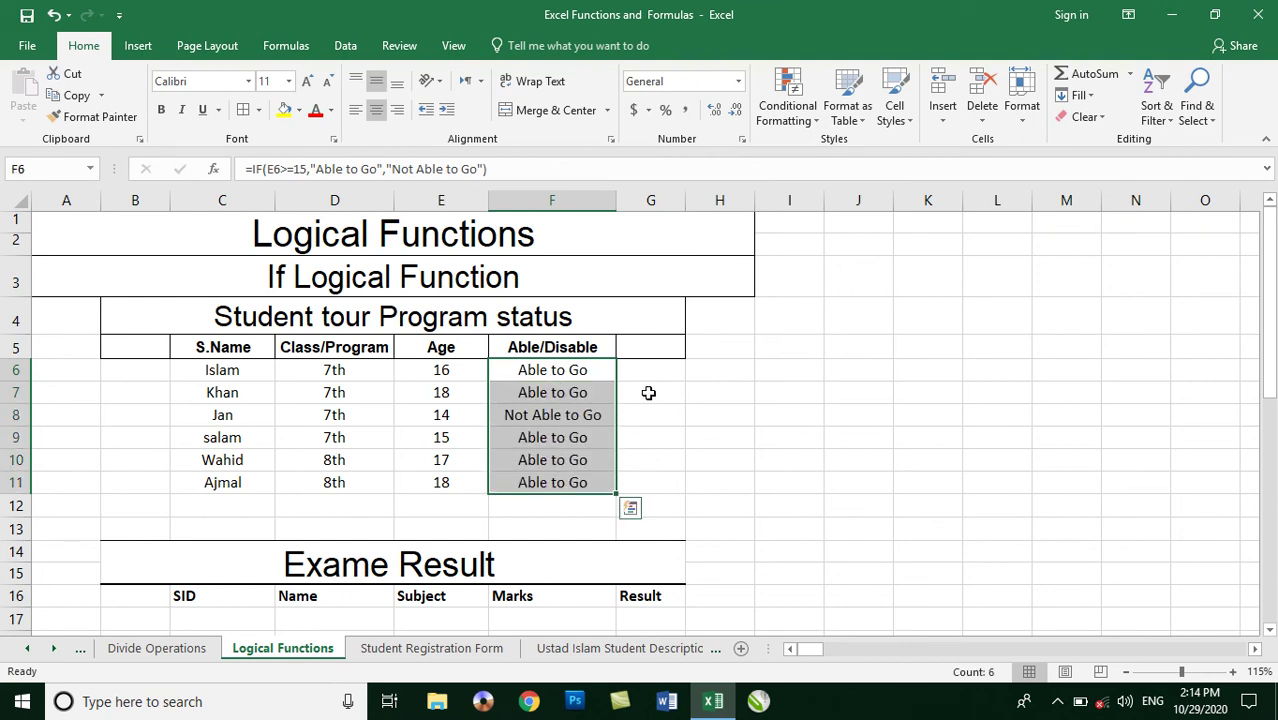
pyautogui.click(648, 393)
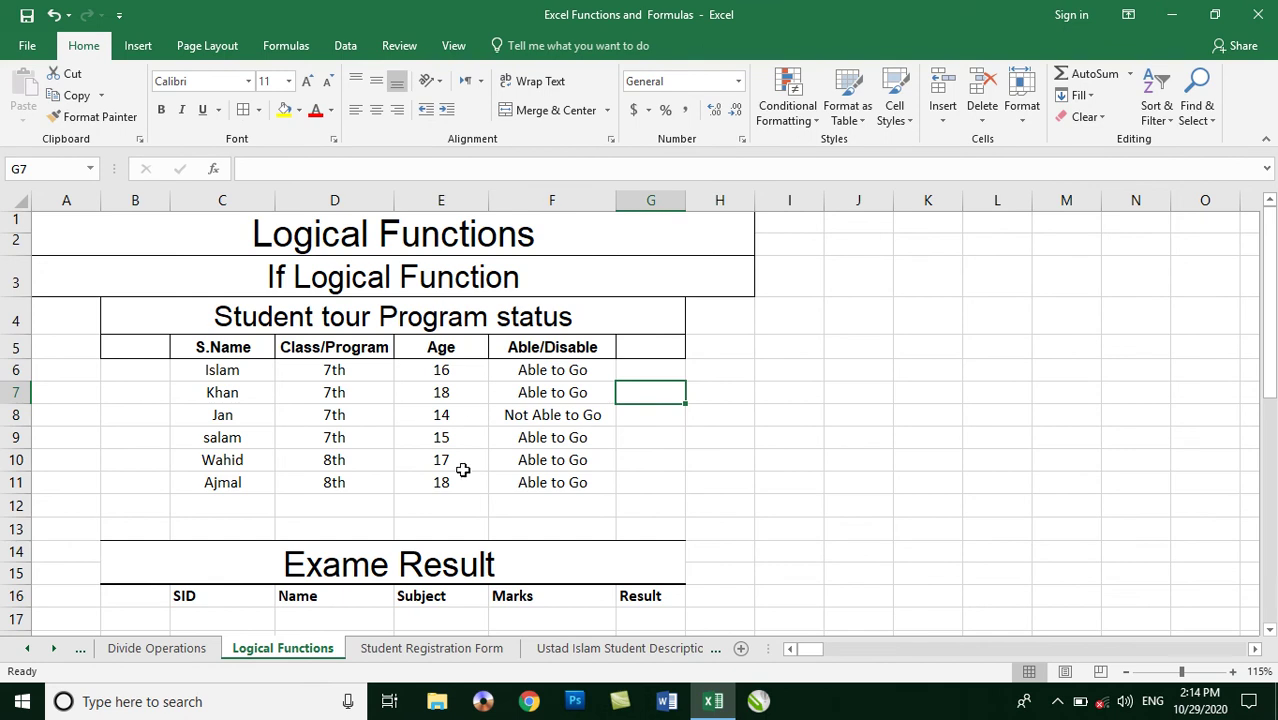
pyautogui.click(508, 418)
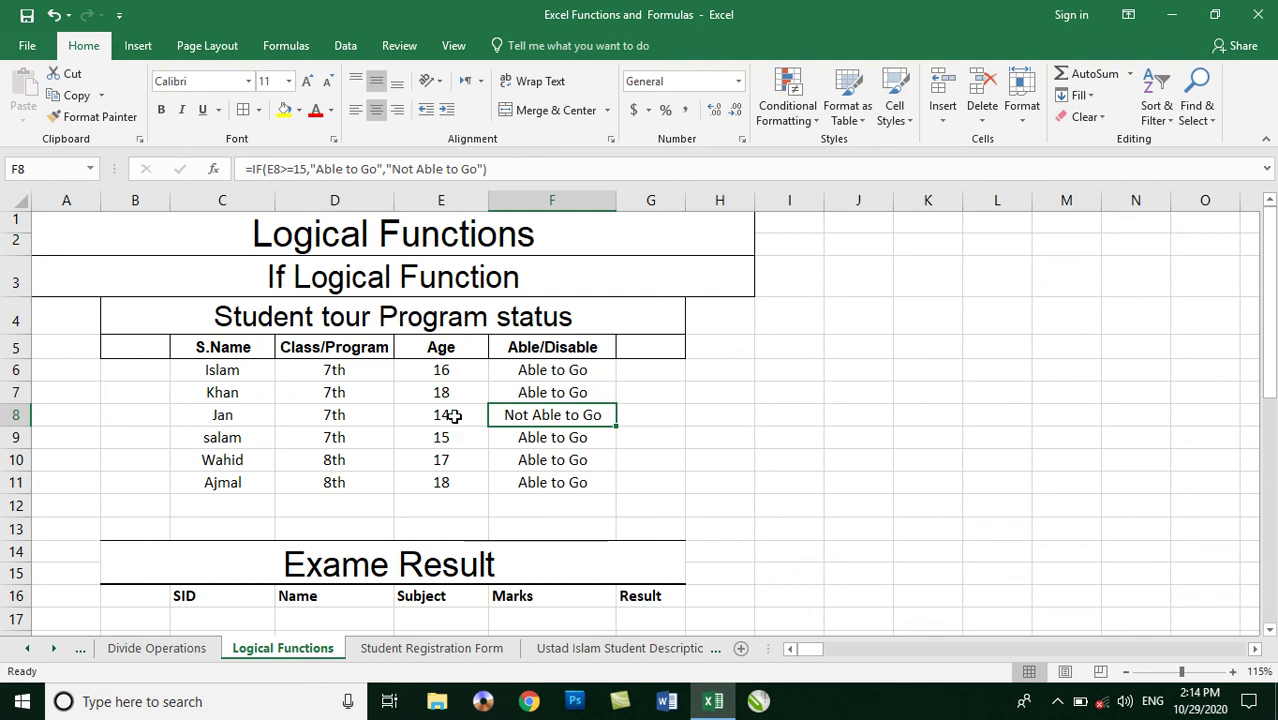
# Change the age in E8 to 15 and in E11 to 13.
pyautogui.click(454, 416)
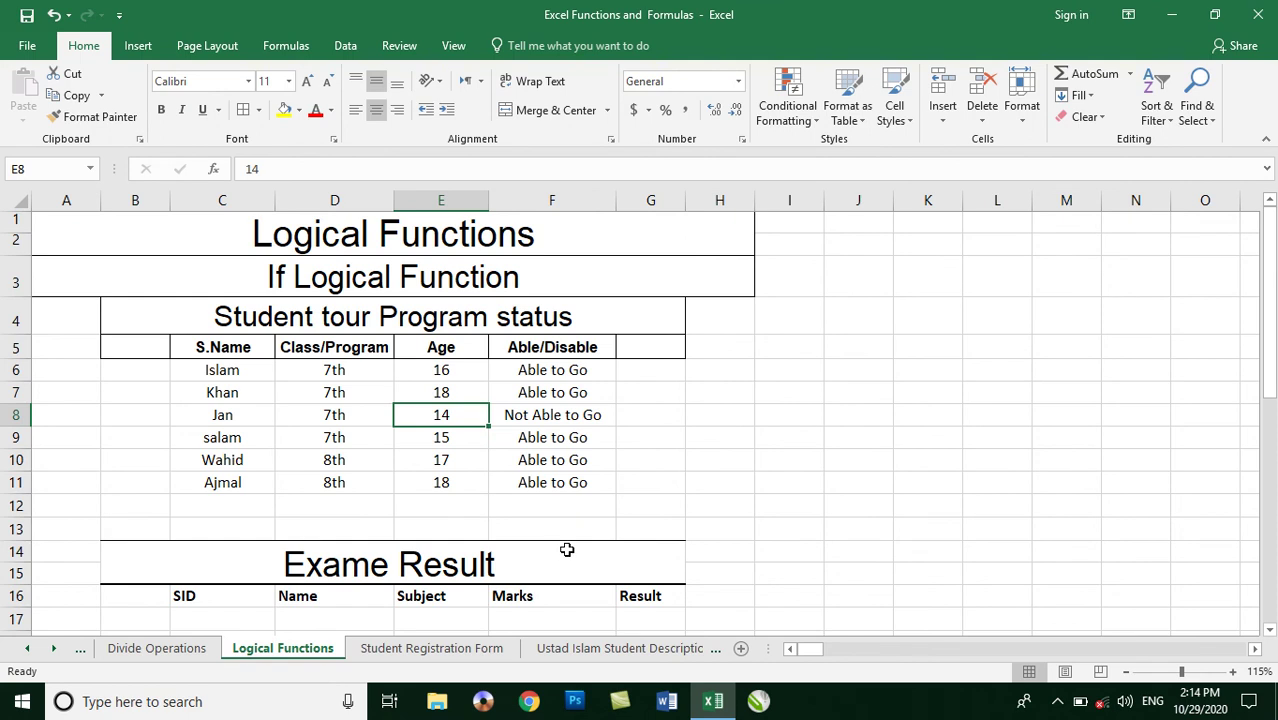
pyautogui.write('15')
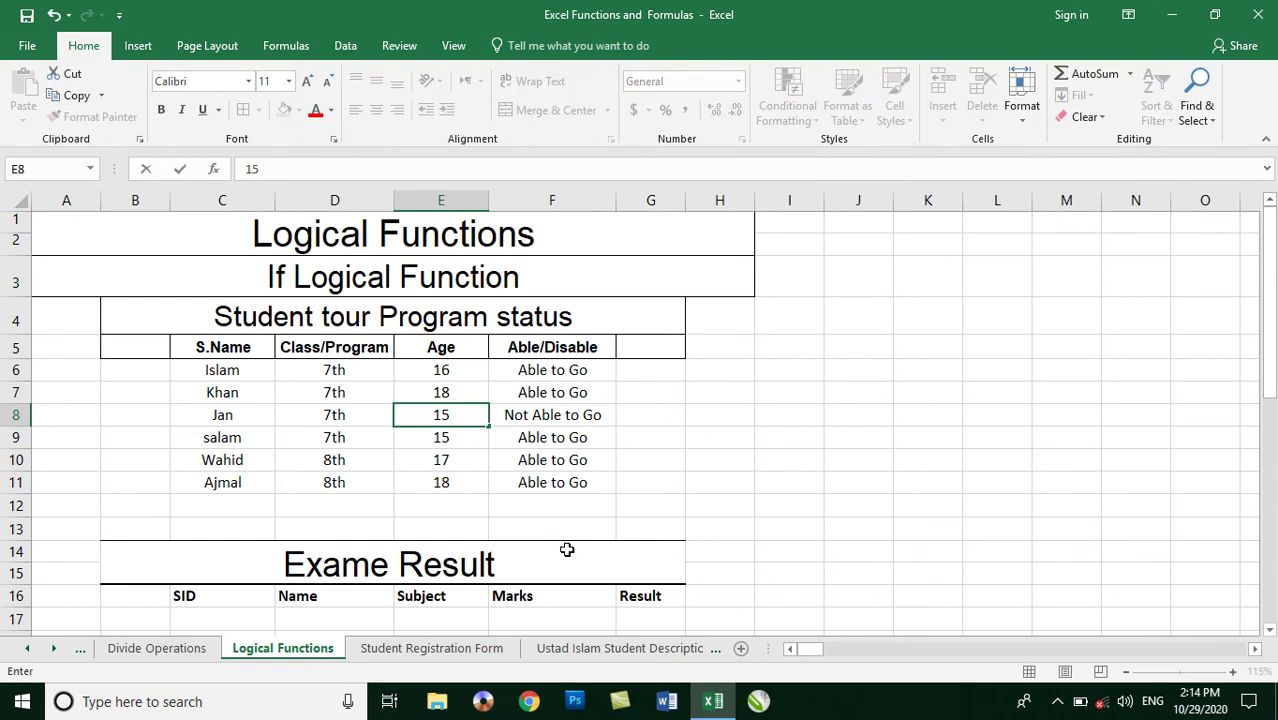
pyautogui.press('Return')
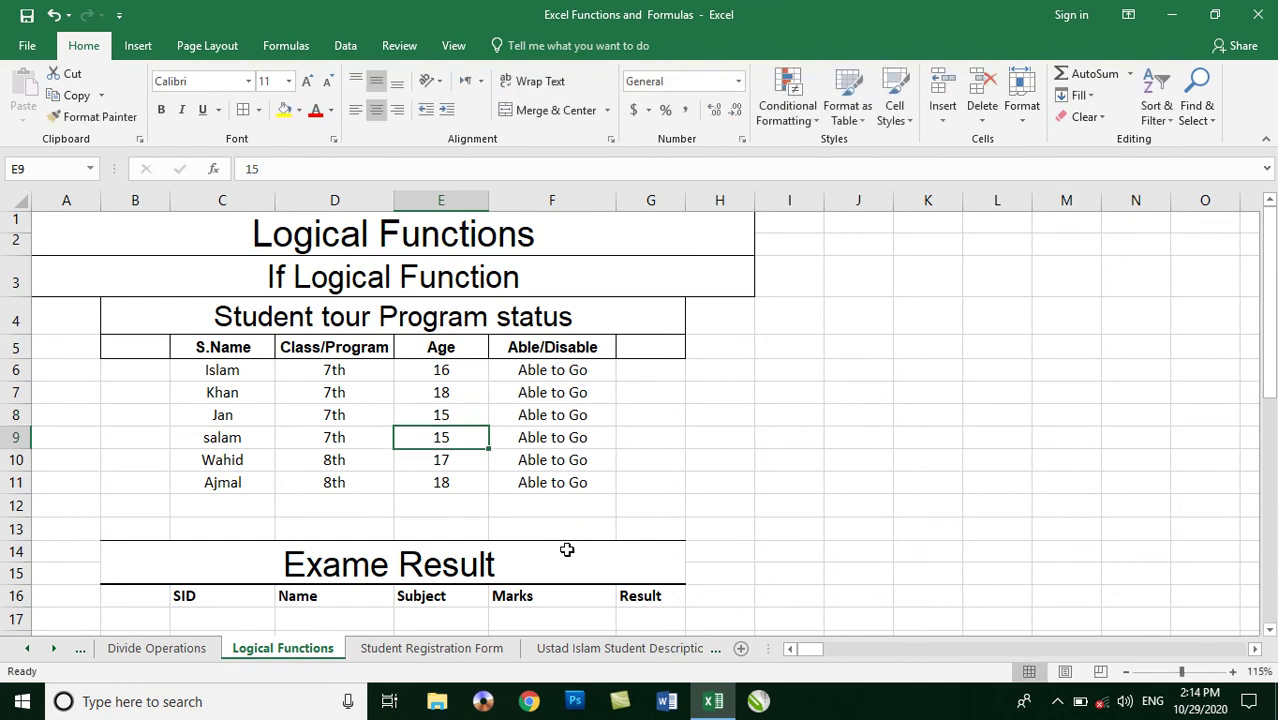
pyautogui.press('Down')
pyautogui.press('Down')
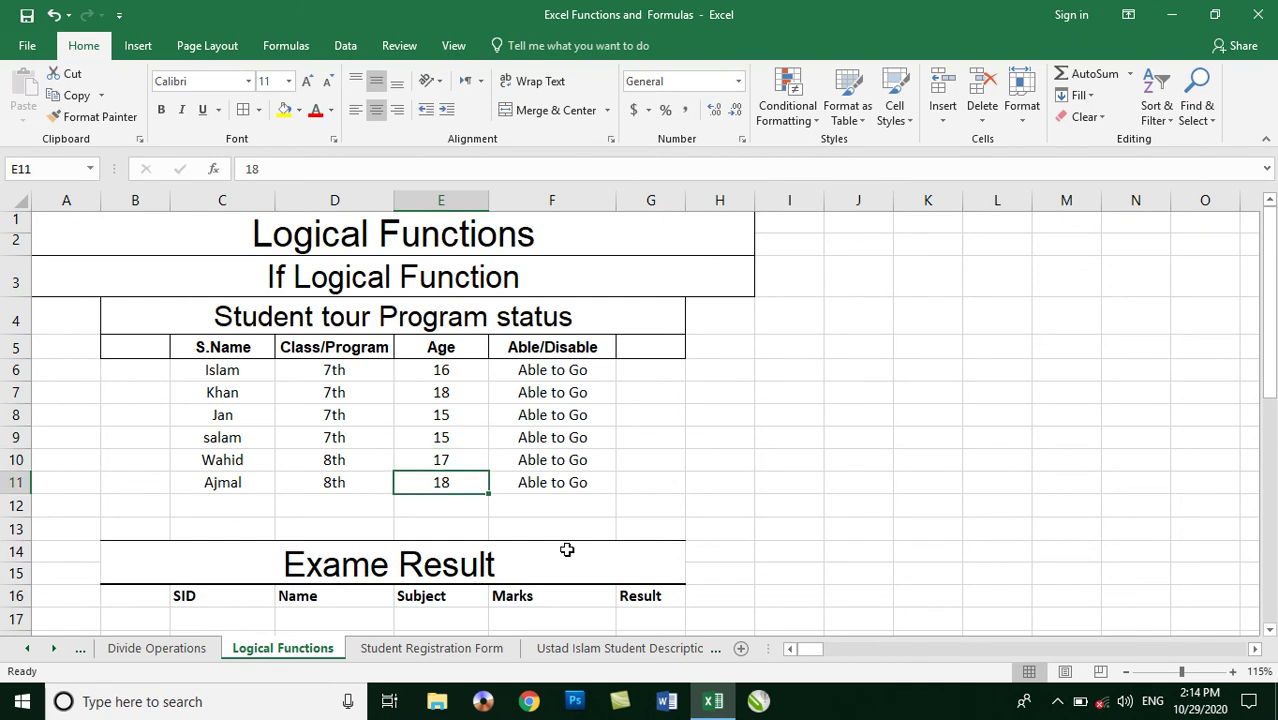
pyautogui.write('13')
pyautogui.press('Return')
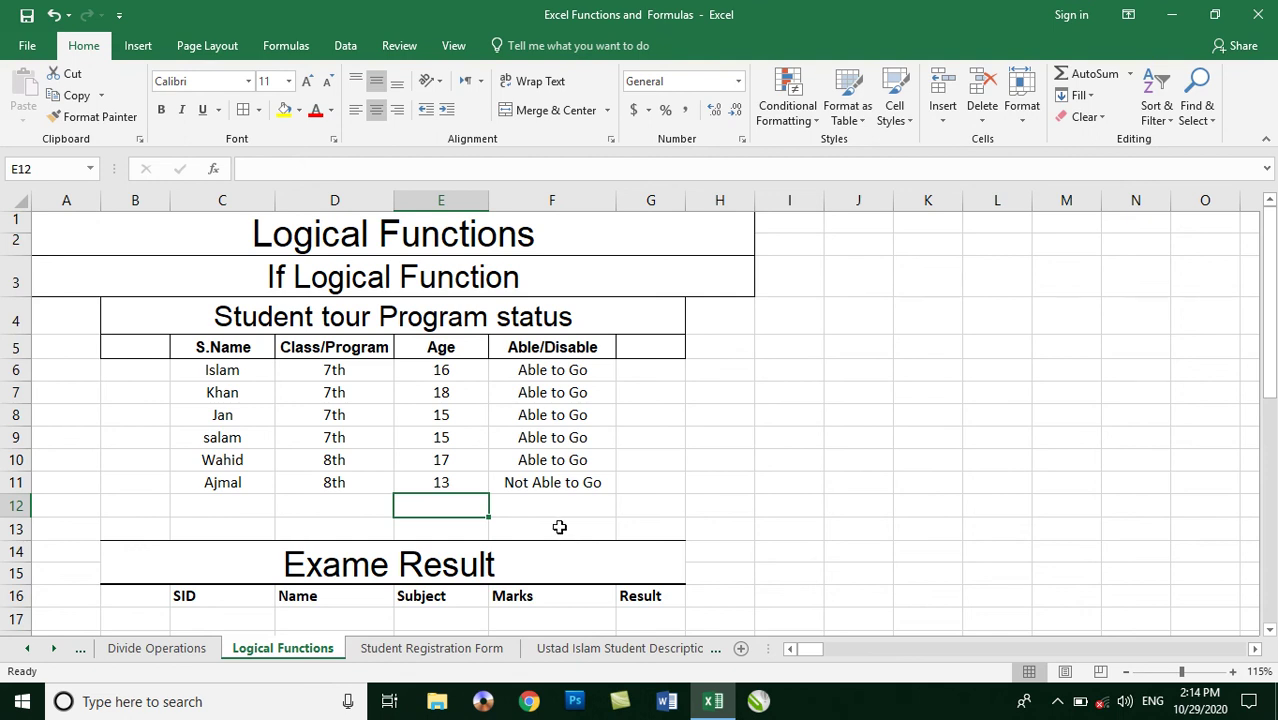
# Edit the B14 title to read 'Students Exame Result'.
pyautogui.scroll(-1, 560, 527)
pyautogui.scroll(-1, 560, 527)
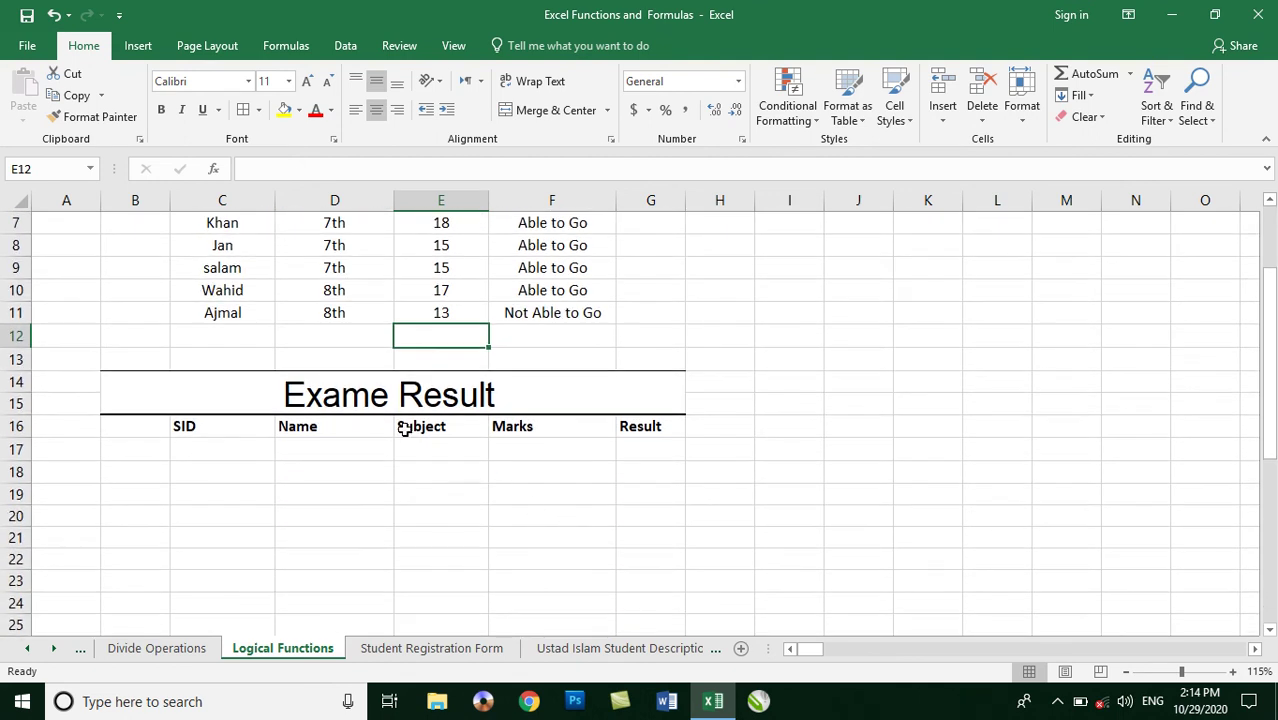
pyautogui.click(358, 400)
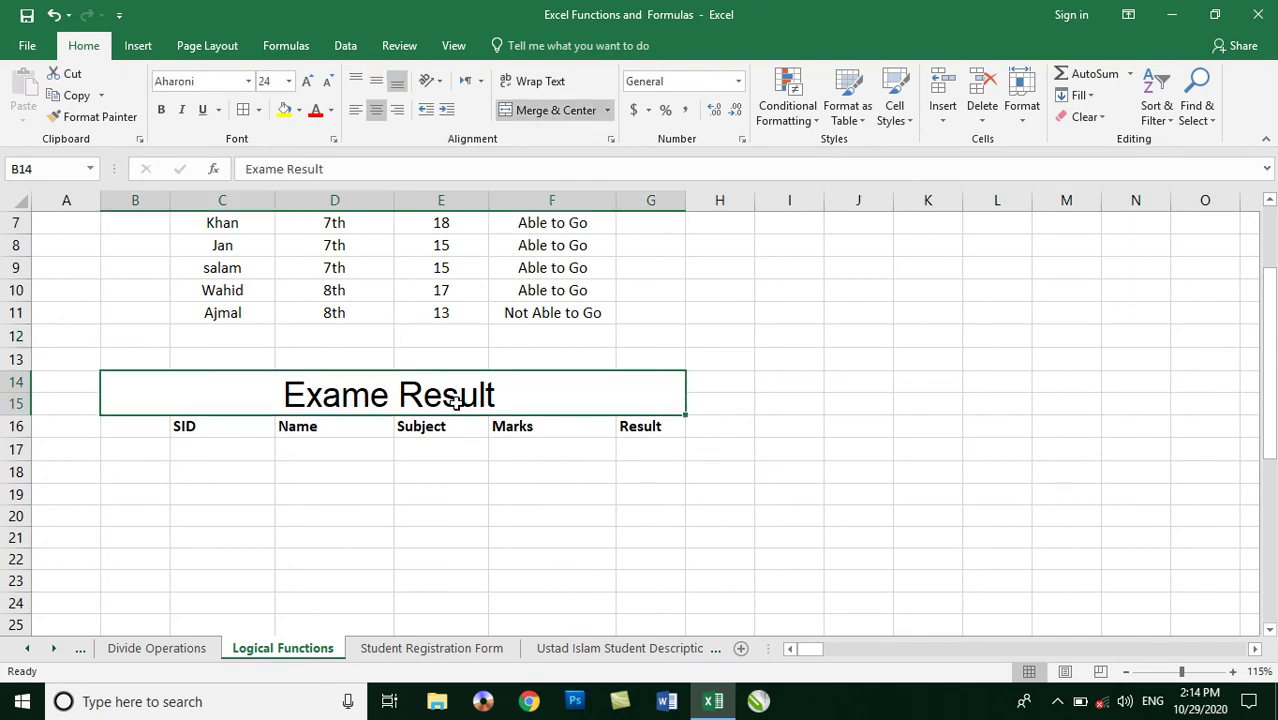
pyautogui.doubleClick(282, 396)
pyautogui.write('Students')
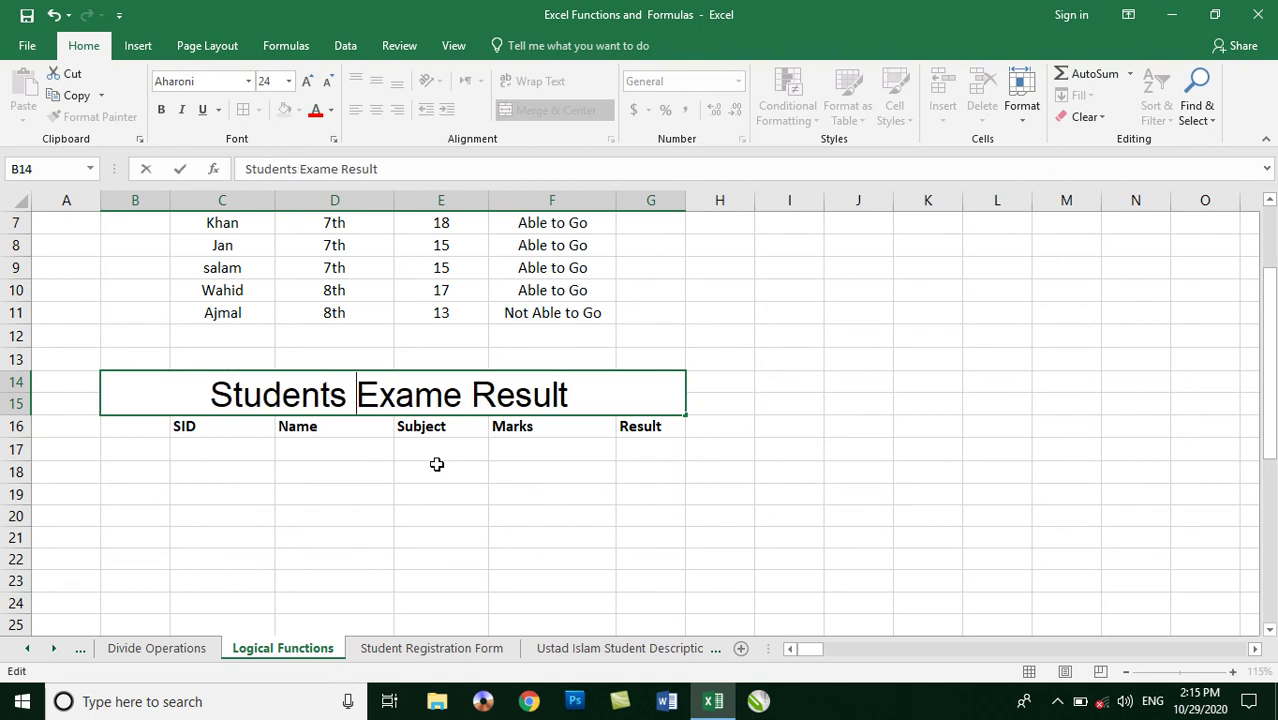
pyautogui.press('Return')
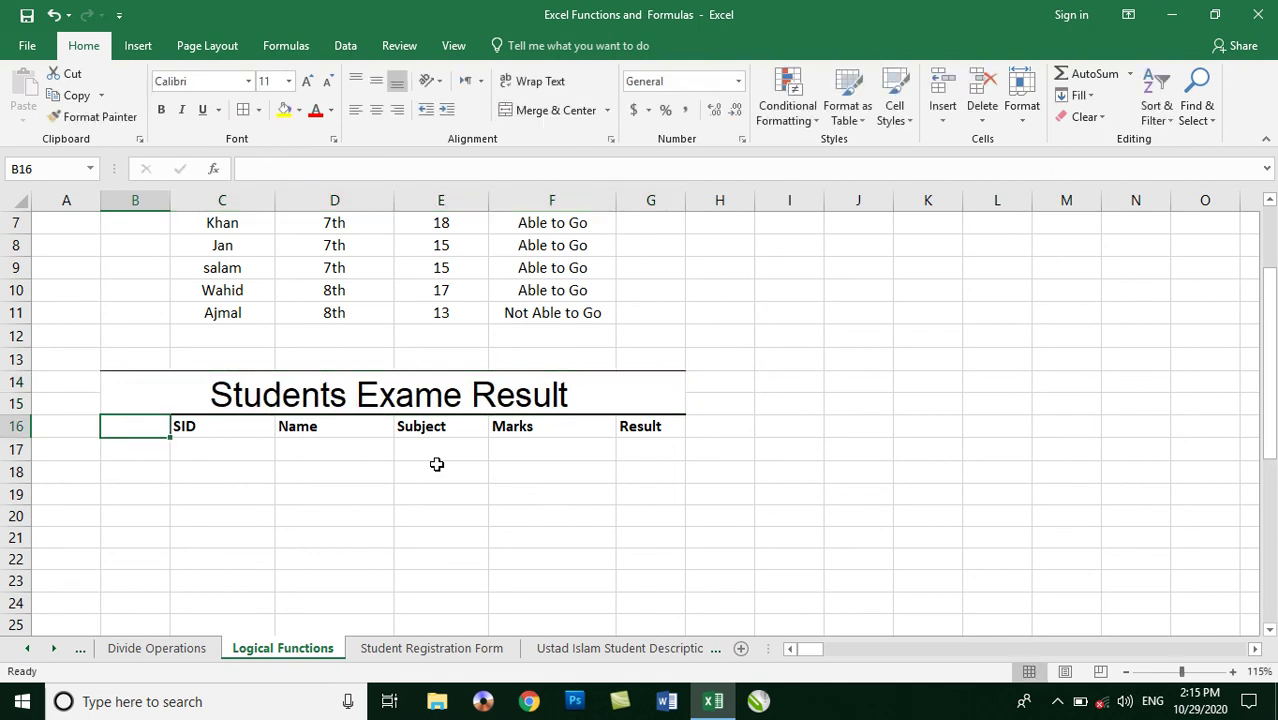
# Go over the SID, Name, Subject, Marks and Result headers, ending at C17.
pyautogui.scroll(2, 436, 464)
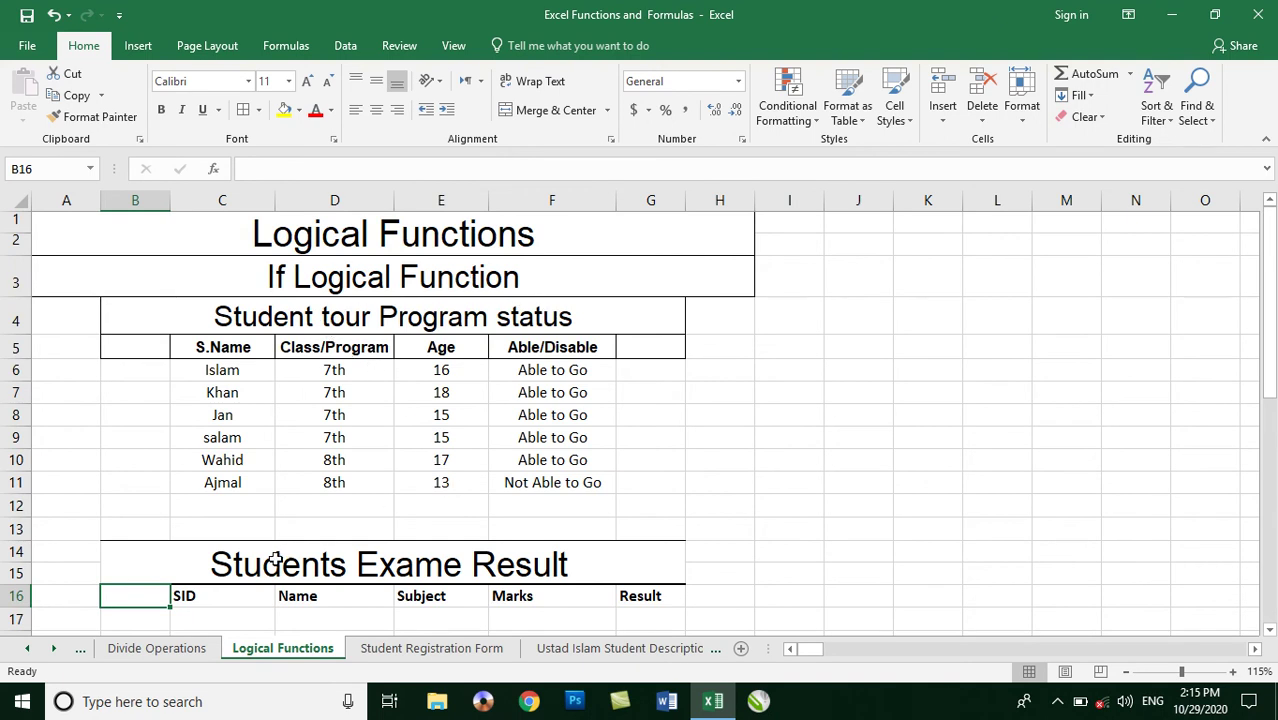
pyautogui.scroll(-1, 446, 564)
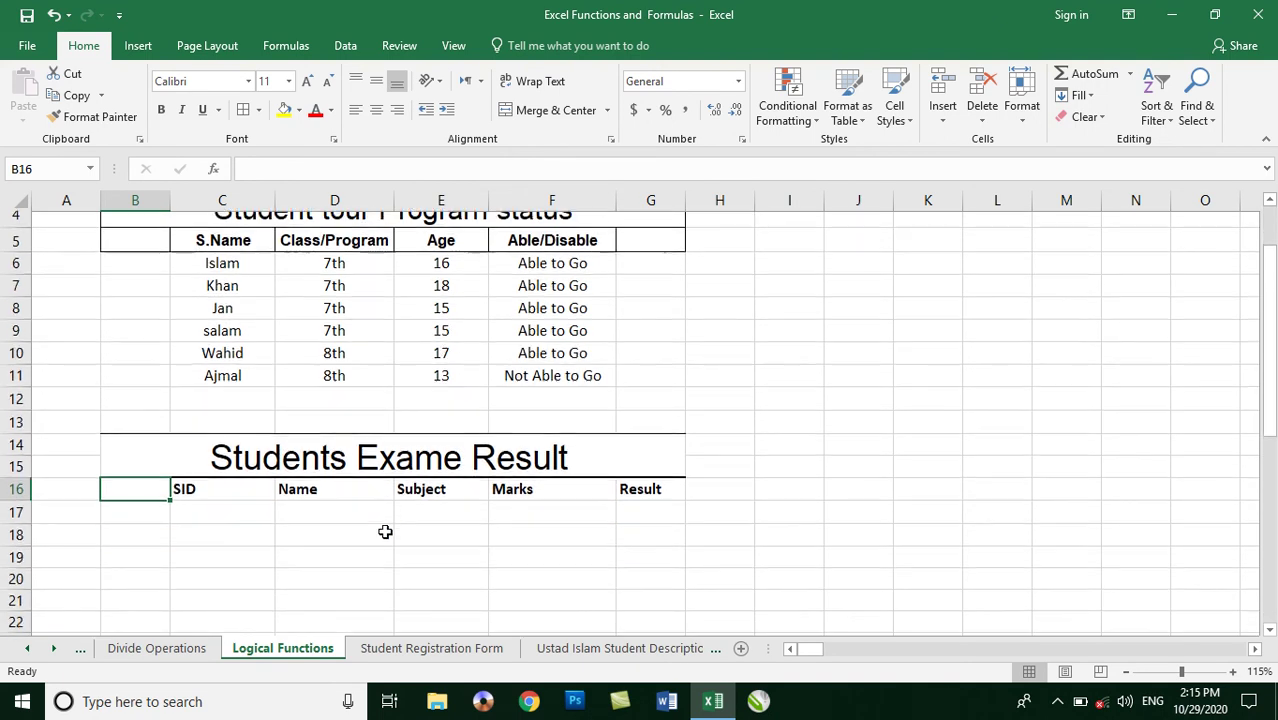
pyautogui.scroll(-2, 385, 532)
pyautogui.click(214, 362)
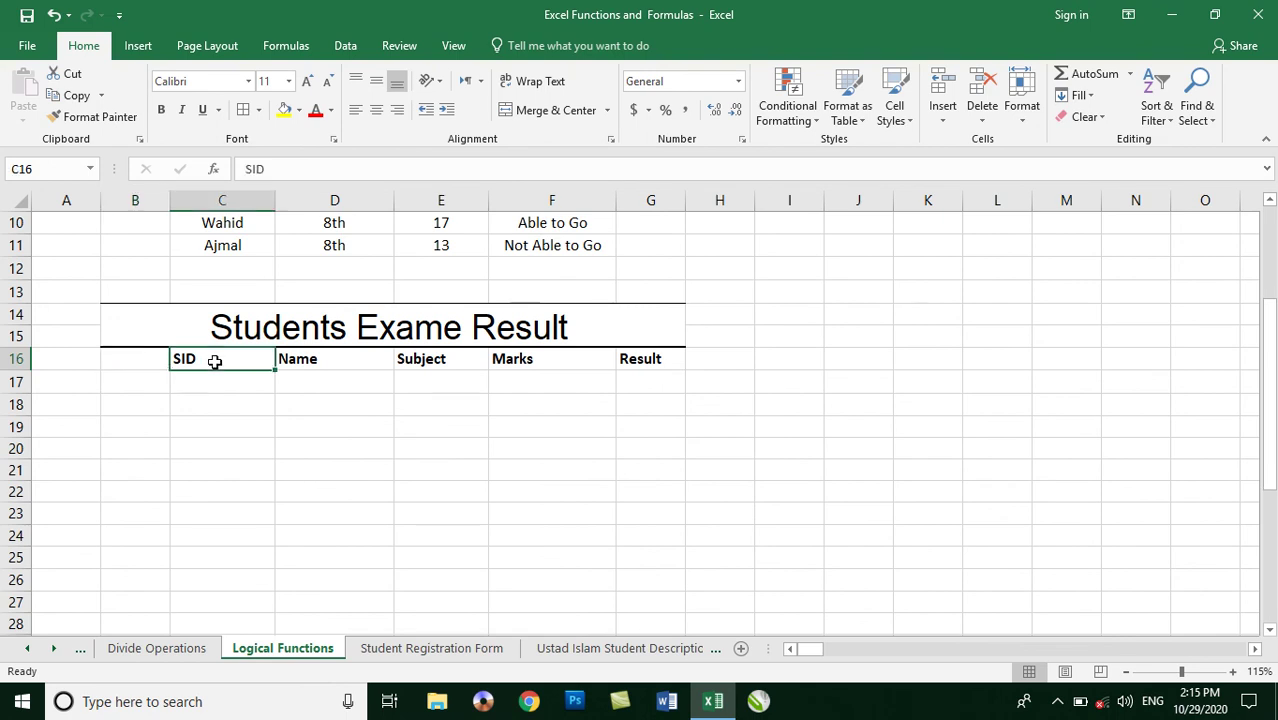
pyautogui.click(332, 358)
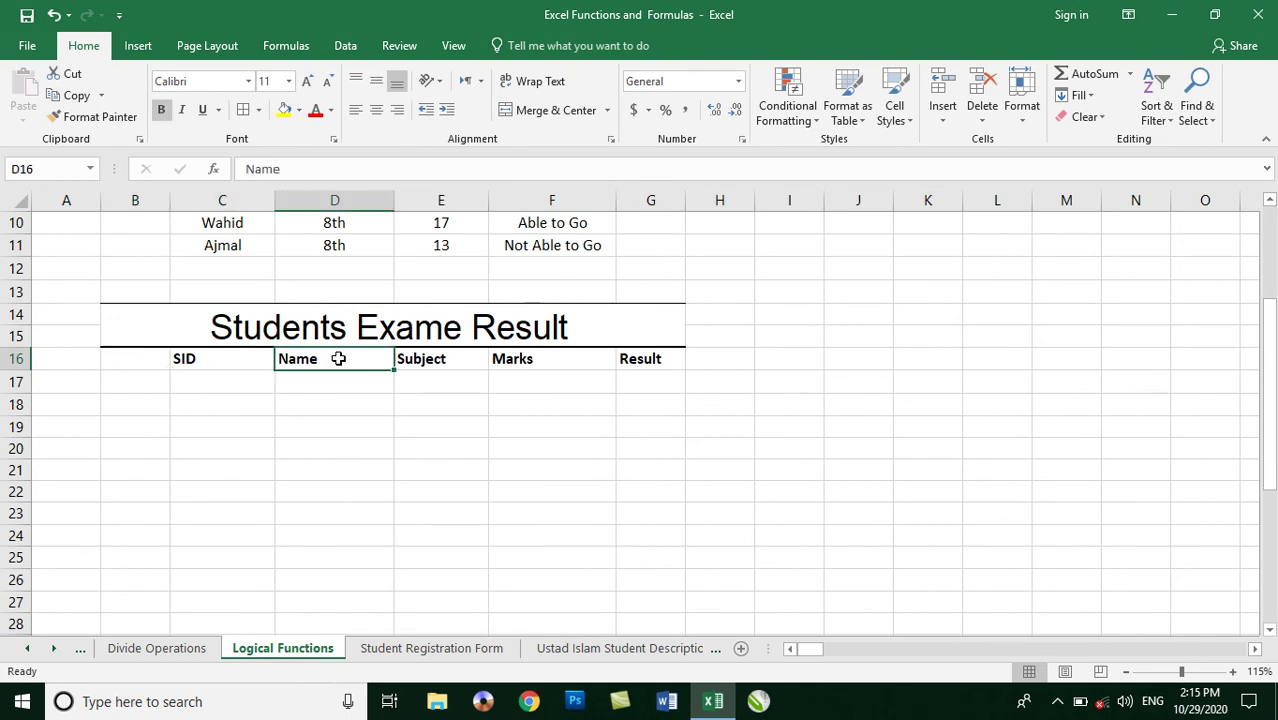
pyautogui.click(428, 358)
pyautogui.click(522, 356)
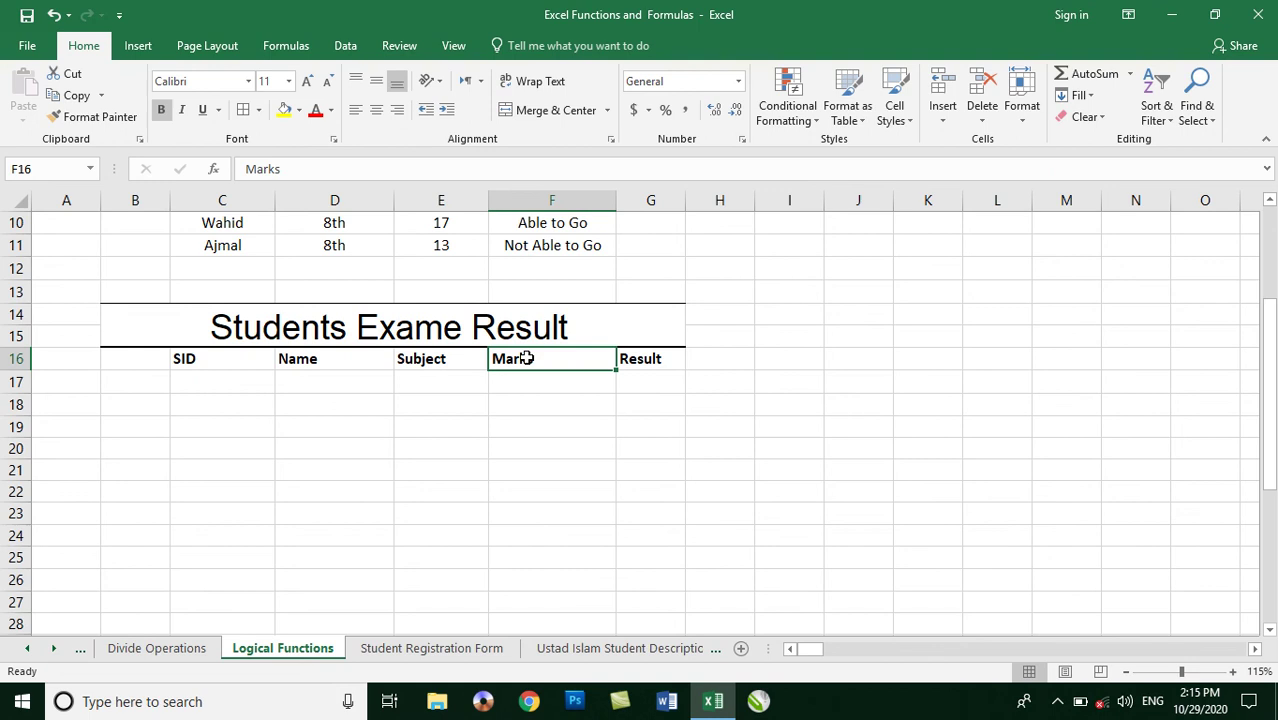
pyautogui.click(632, 362)
pyautogui.click(215, 384)
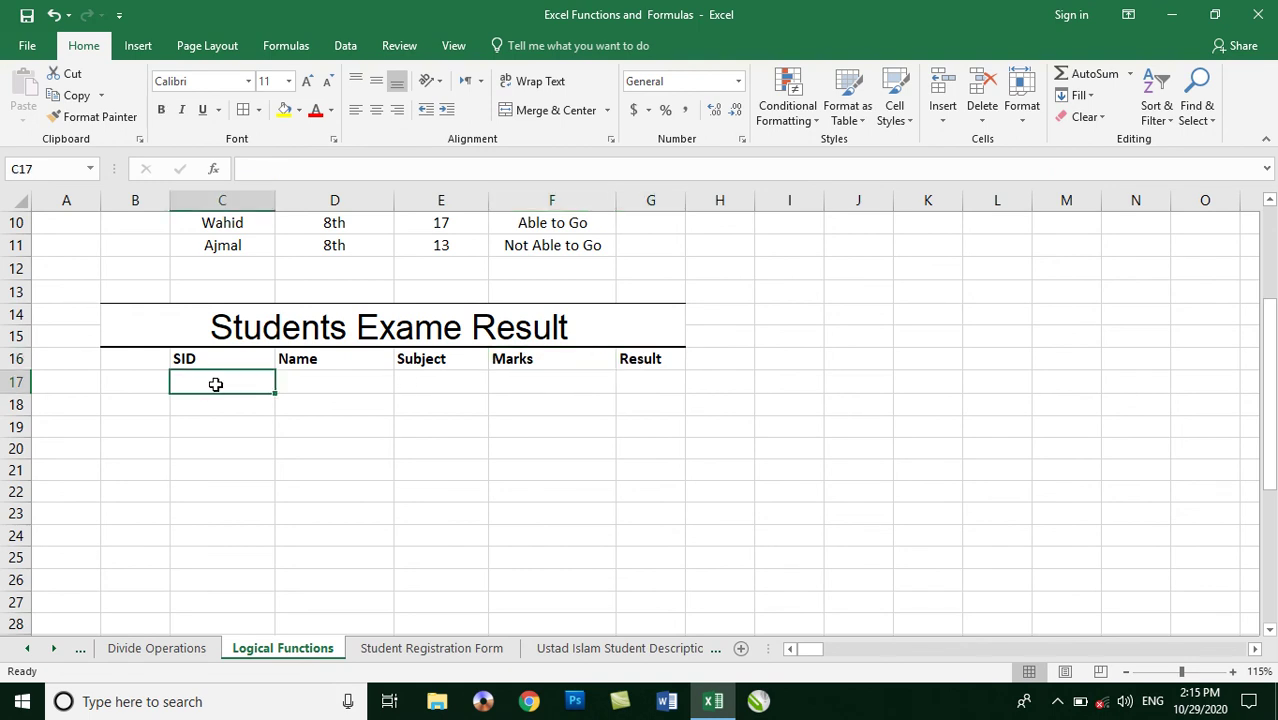
# Enter student IDs 1 through 6 in C17:C22.
pyautogui.write('1 2 3 4 5 6')
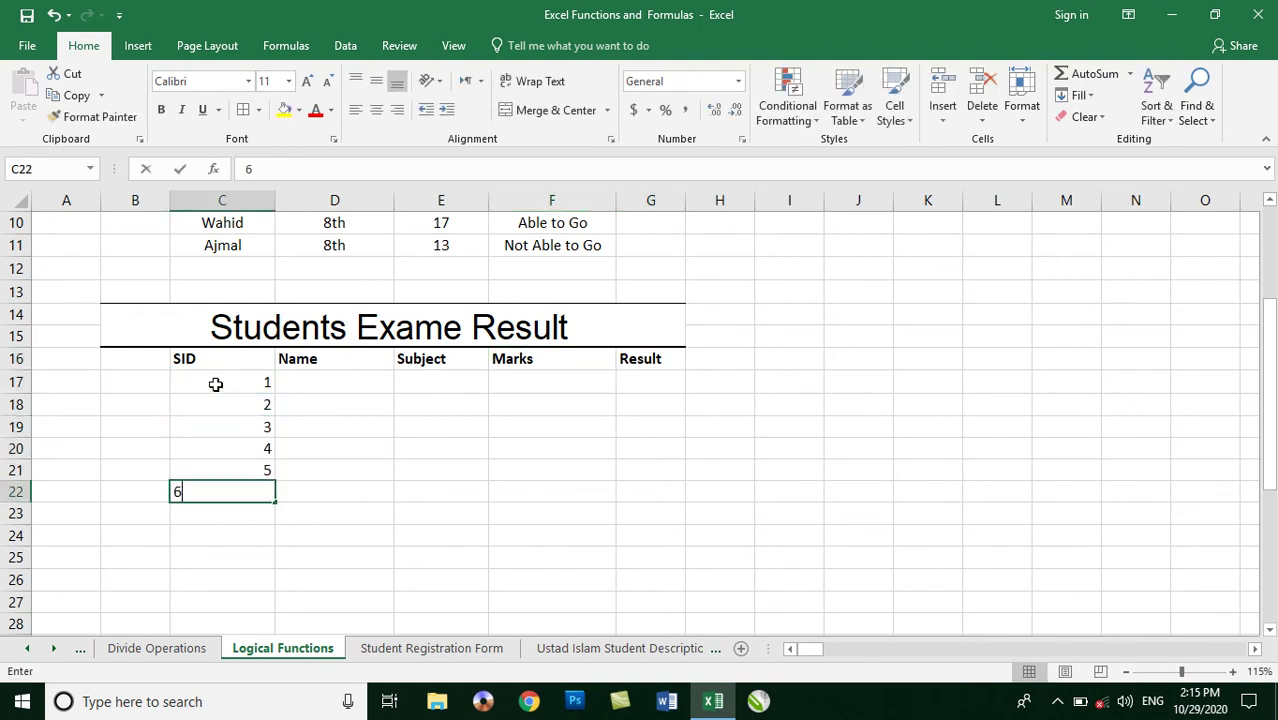
pyautogui.press('Return')
pyautogui.press('Right')
pyautogui.press('Up')
pyautogui.press('Up')
pyautogui.press('Up')
pyautogui.press('Up')
pyautogui.press('Up')
pyautogui.press('Up')
# Enter the six student names in D17:D22.
pyautogui.write('As')
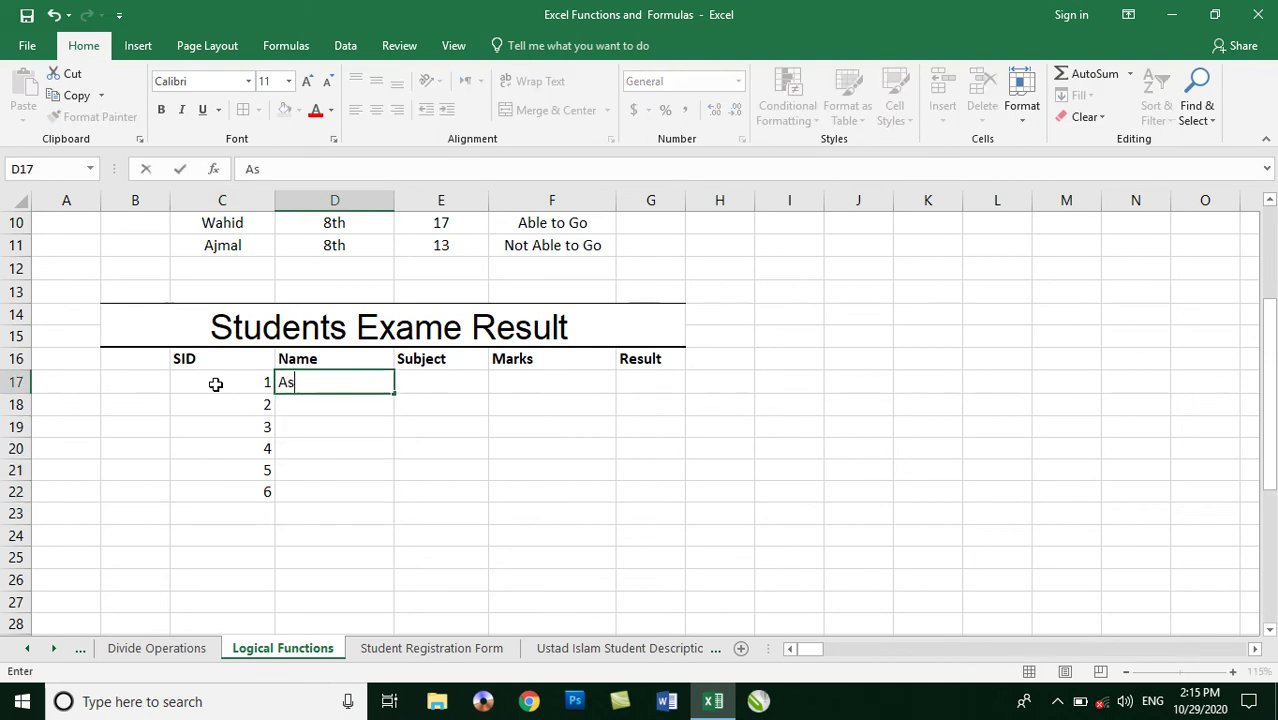
pyautogui.write('ad')
pyautogui.press('Return')
pyautogui.write('Khan')
pyautogui.press('Return')
pyautogui.write('Wali')
pyautogui.press('Return')
pyautogui.write('Ali')
pyautogui.press('Return')
pyautogui.write('Ajmal')
pyautogui.press('Return')
pyautogui.write('Omid')
pyautogui.hotkey('ctrl', 'Return')
# Fill MS Access into every Subject cell E17:E22 at once.
pyautogui.press('Right')
pyautogui.press('Up')
pyautogui.press('Up')
pyautogui.press('Up')
pyautogui.press('Up')
pyautogui.press('Up')
pyautogui.hotkey('shift', 'Down')
pyautogui.hotkey('shift', 'Down')
pyautogui.hotkey('shift', 'Down')
pyautogui.hotkey('shift', 'Down')
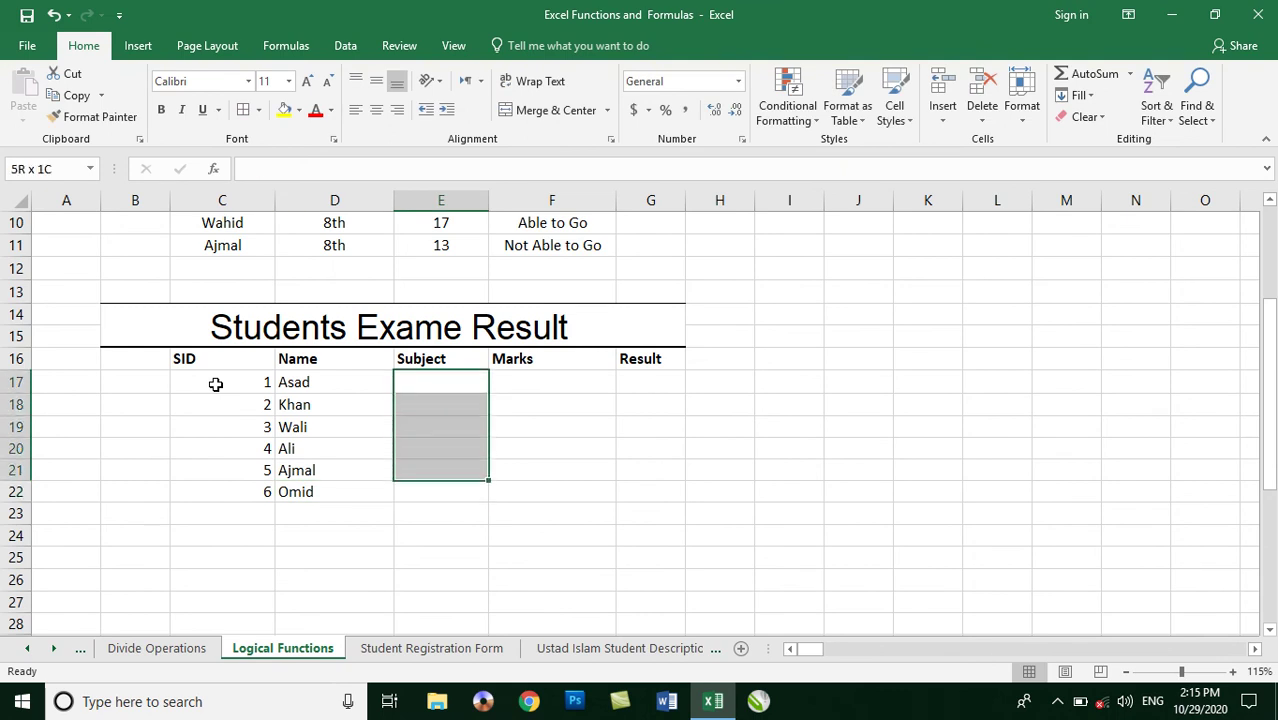
pyautogui.hotkey('shift', 'Down')
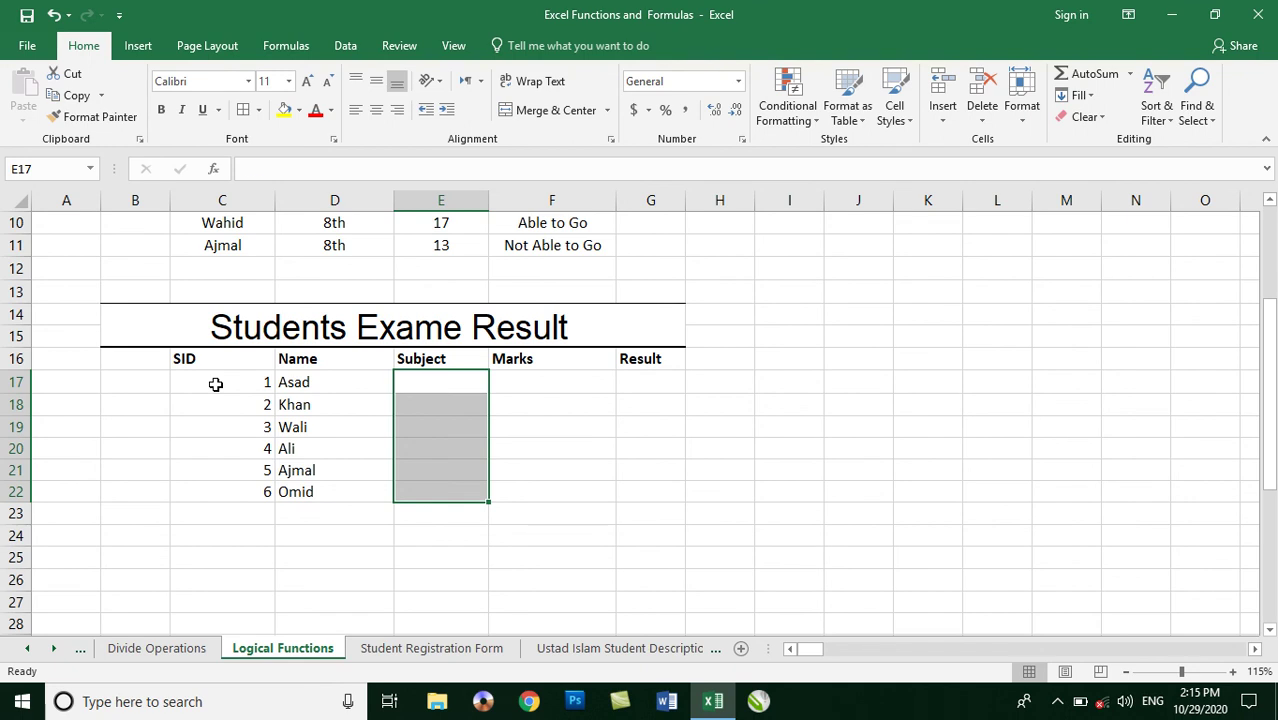
pyautogui.write('MS Access')
pyautogui.hotkey('ctrl', 'Return')
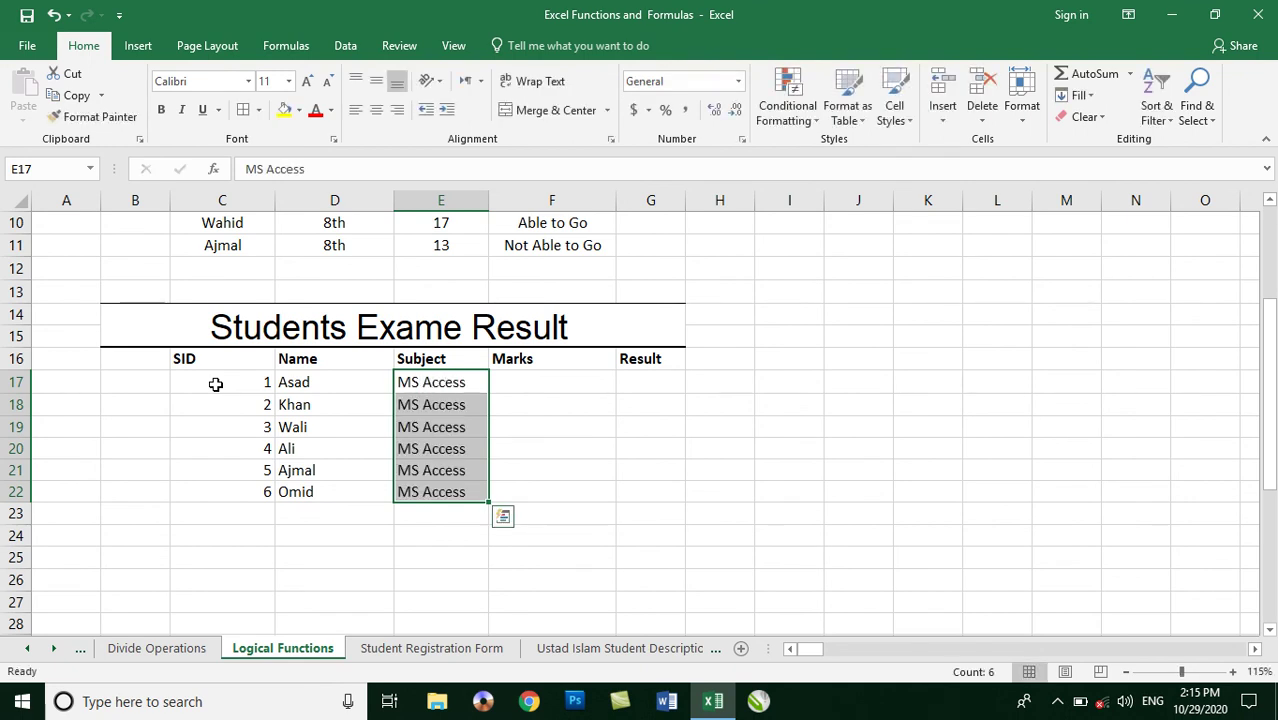
# Enter marks 80, 50, 75, 45, 65 and 100 in F17:F22.
pyautogui.press('Right')
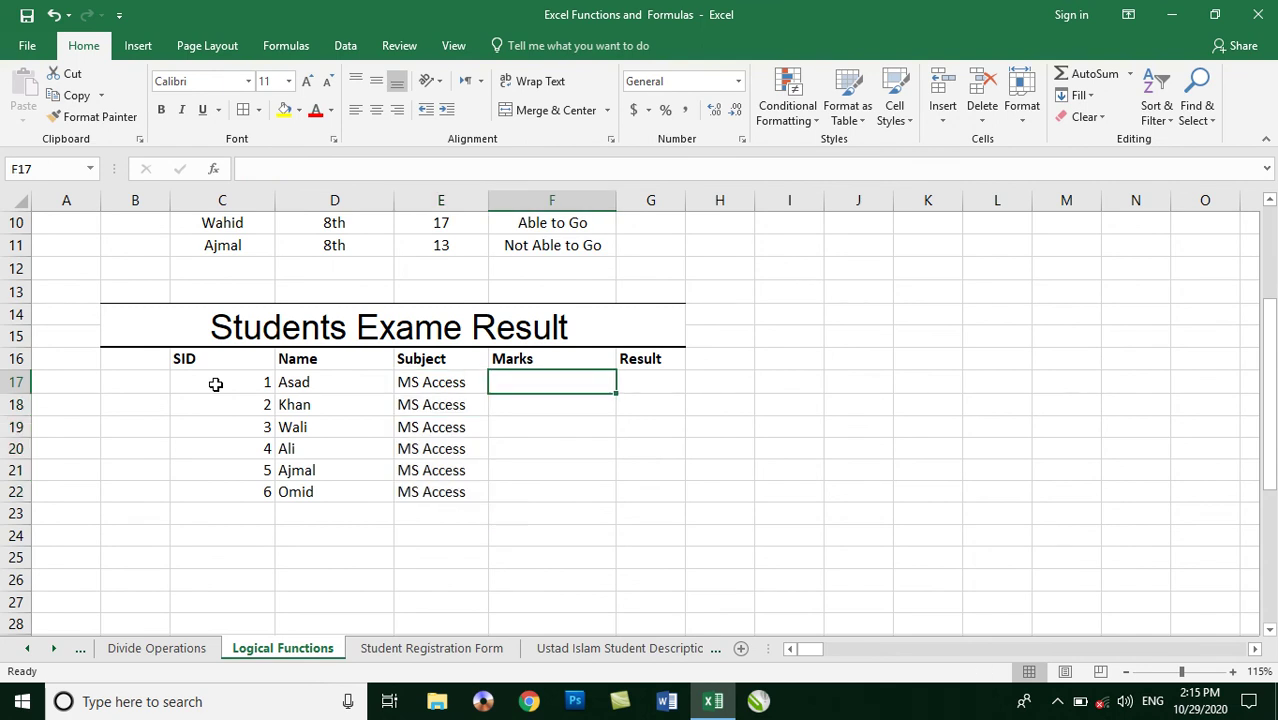
pyautogui.write('80')
pyautogui.press('Return')
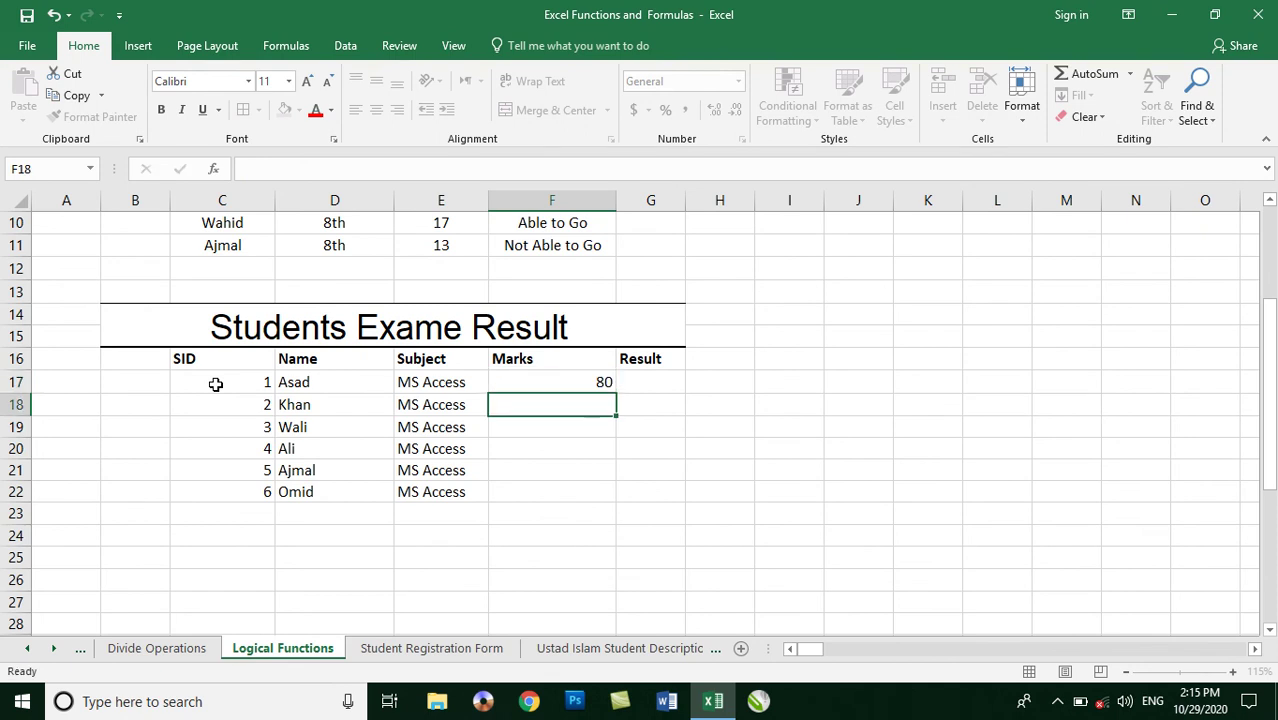
pyautogui.write('50')
pyautogui.press('Return')
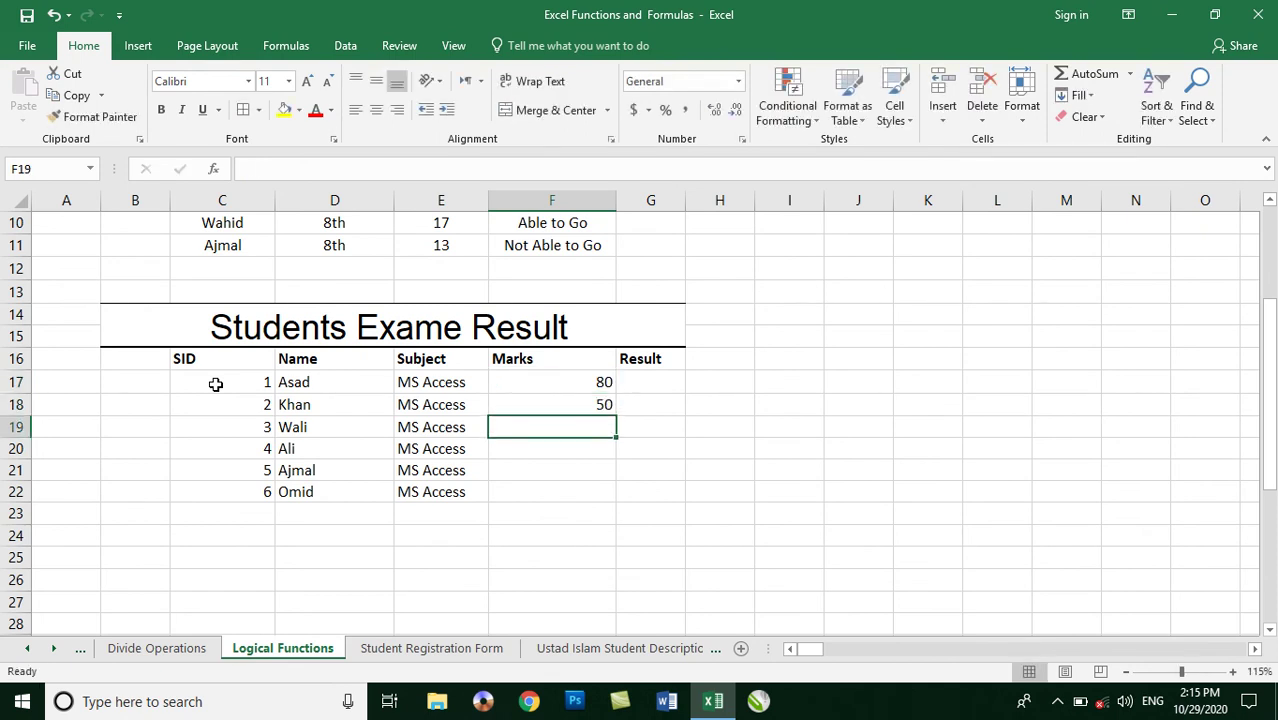
pyautogui.write('75')
pyautogui.press('Return')
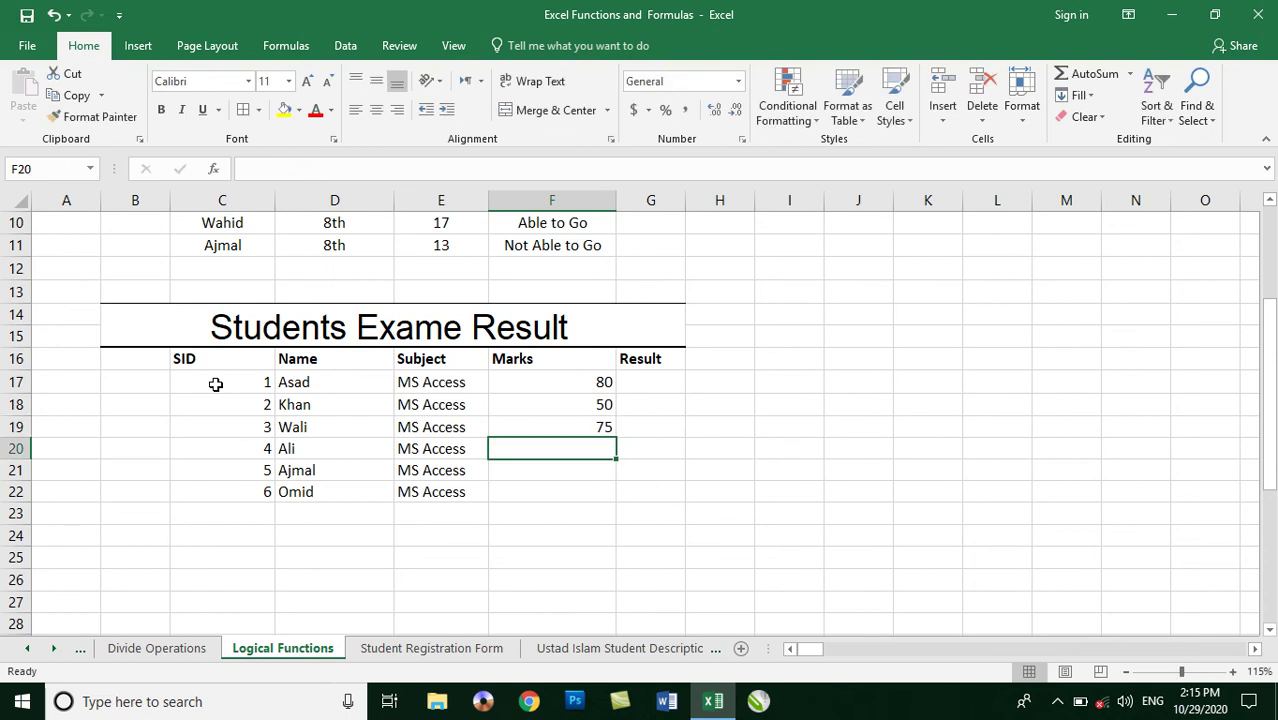
pyautogui.write('45')
pyautogui.press('Return')
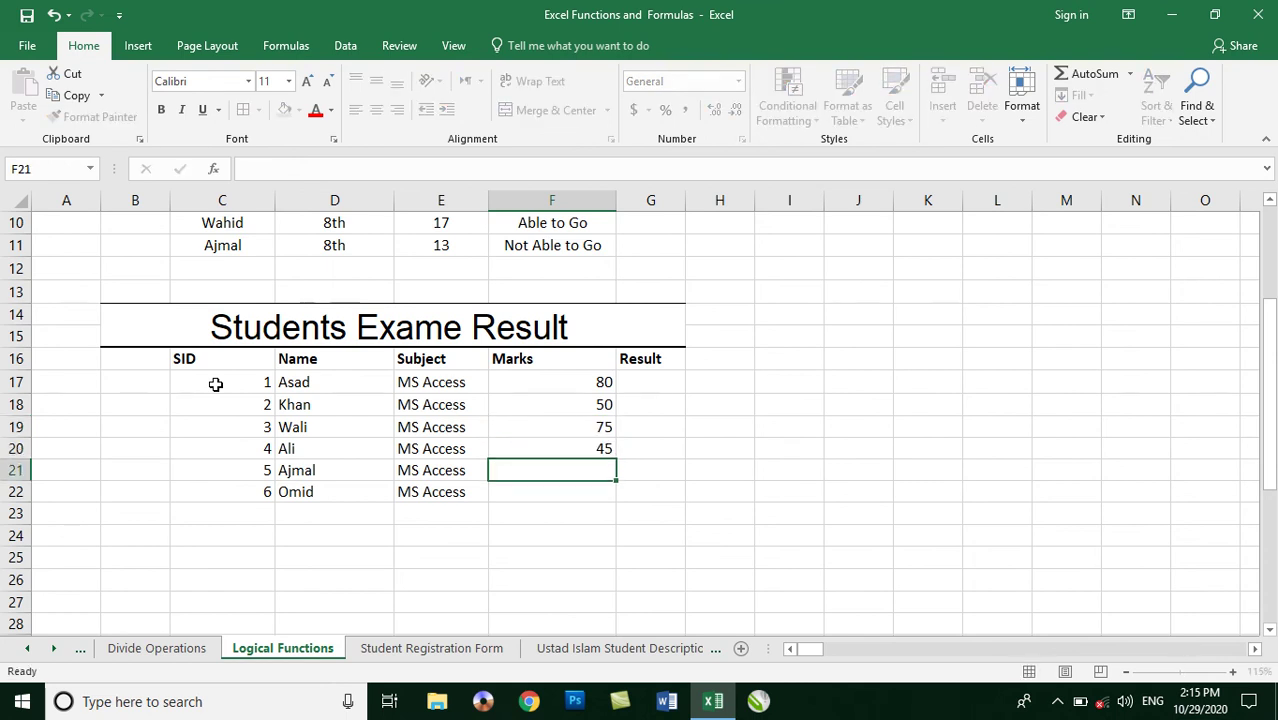
pyautogui.write('65')
pyautogui.press('Return')
pyautogui.write('100')
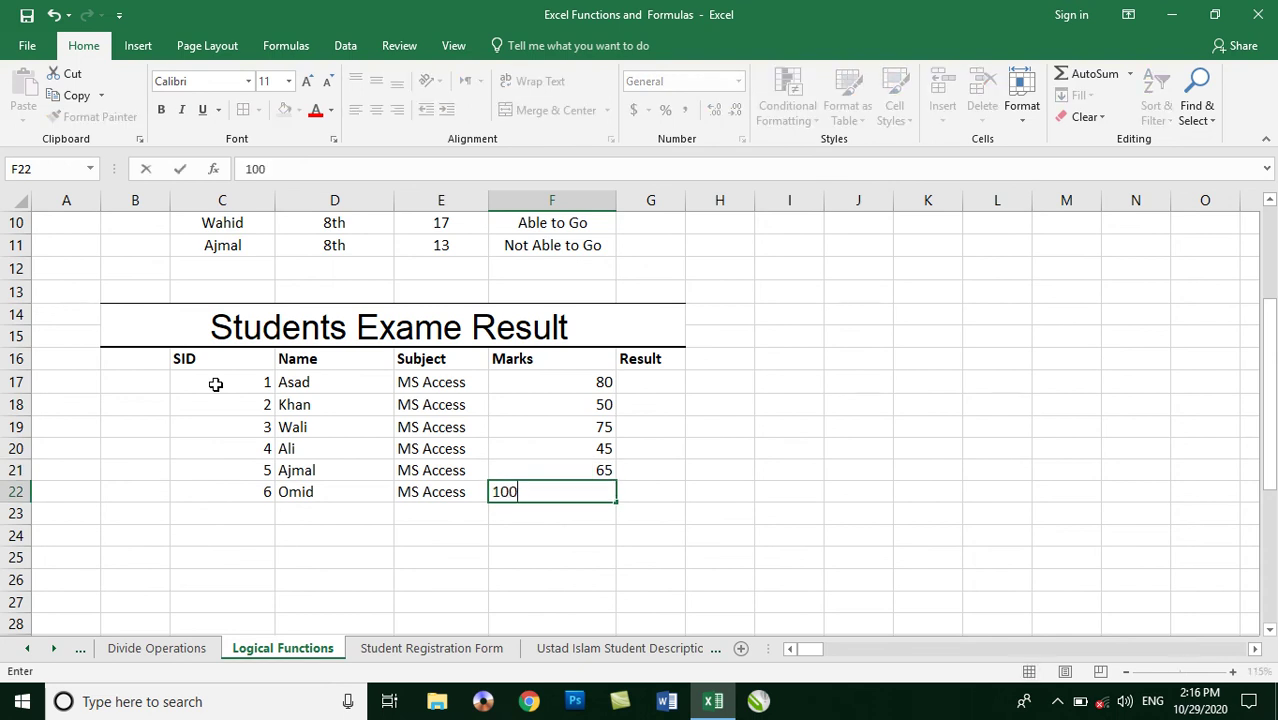
pyautogui.press('Tab')
pyautogui.press('Up')
pyautogui.press('Up')
pyautogui.press('Up')
pyautogui.press('Up')
pyautogui.press('Up')
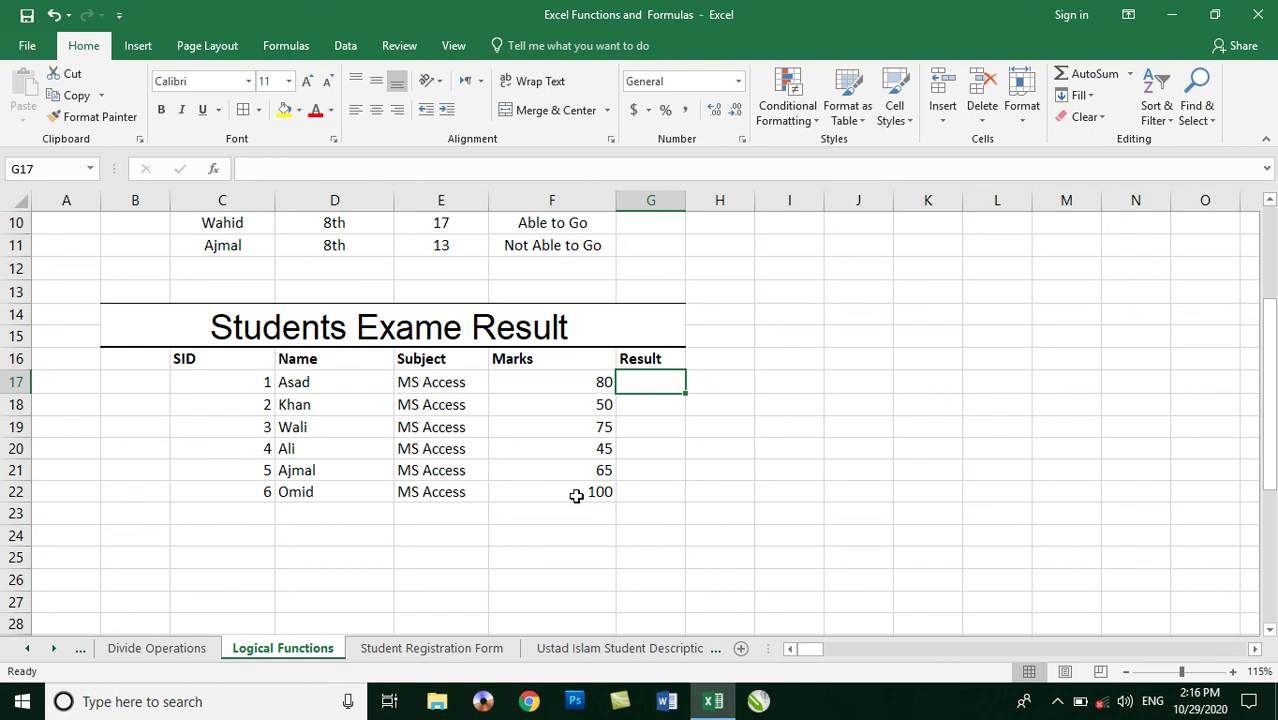
# Enter >=65 in J17, Passed in K17 and Repeated in L17.
pyautogui.click(857, 380)
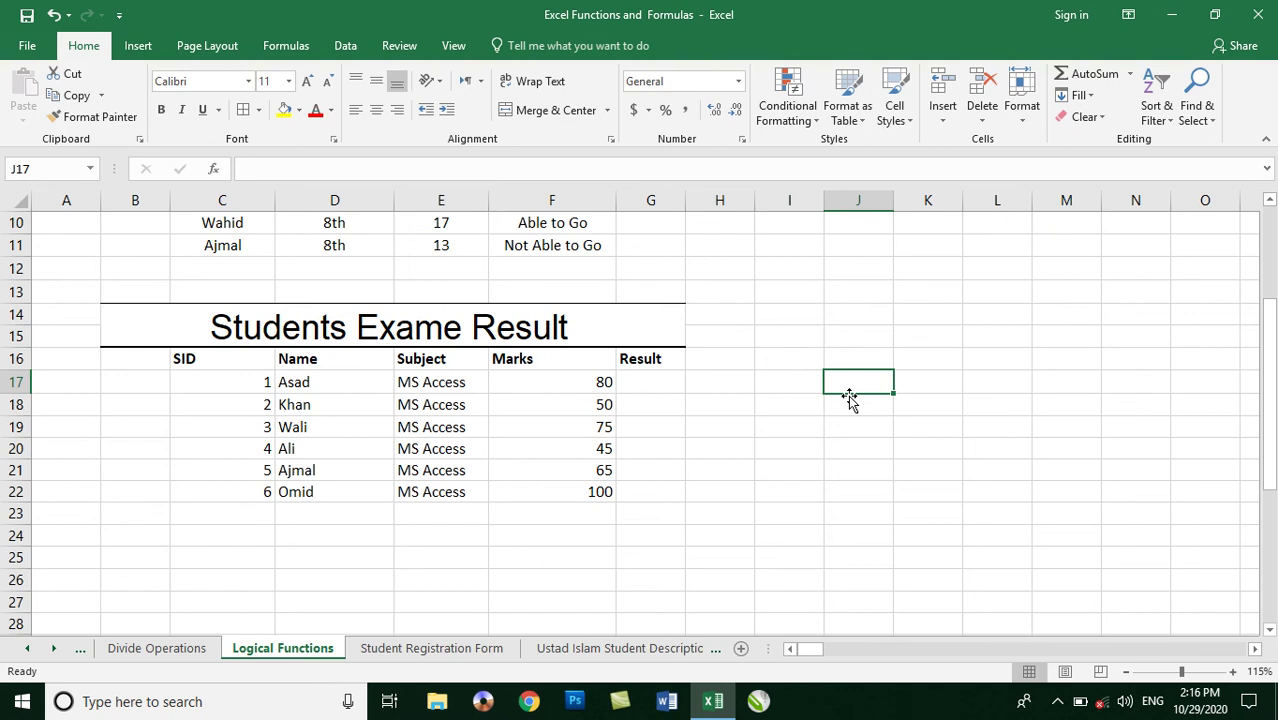
pyautogui.write('>=')
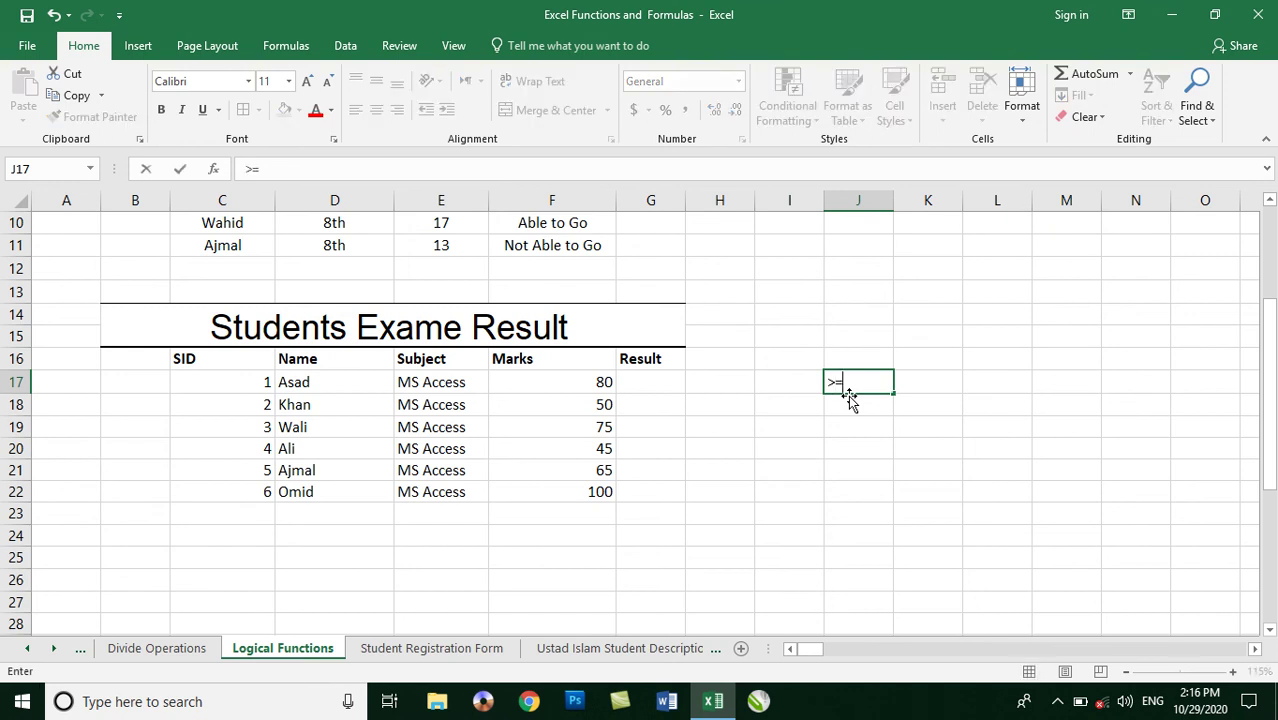
pyautogui.write('65')
pyautogui.press('Tab')
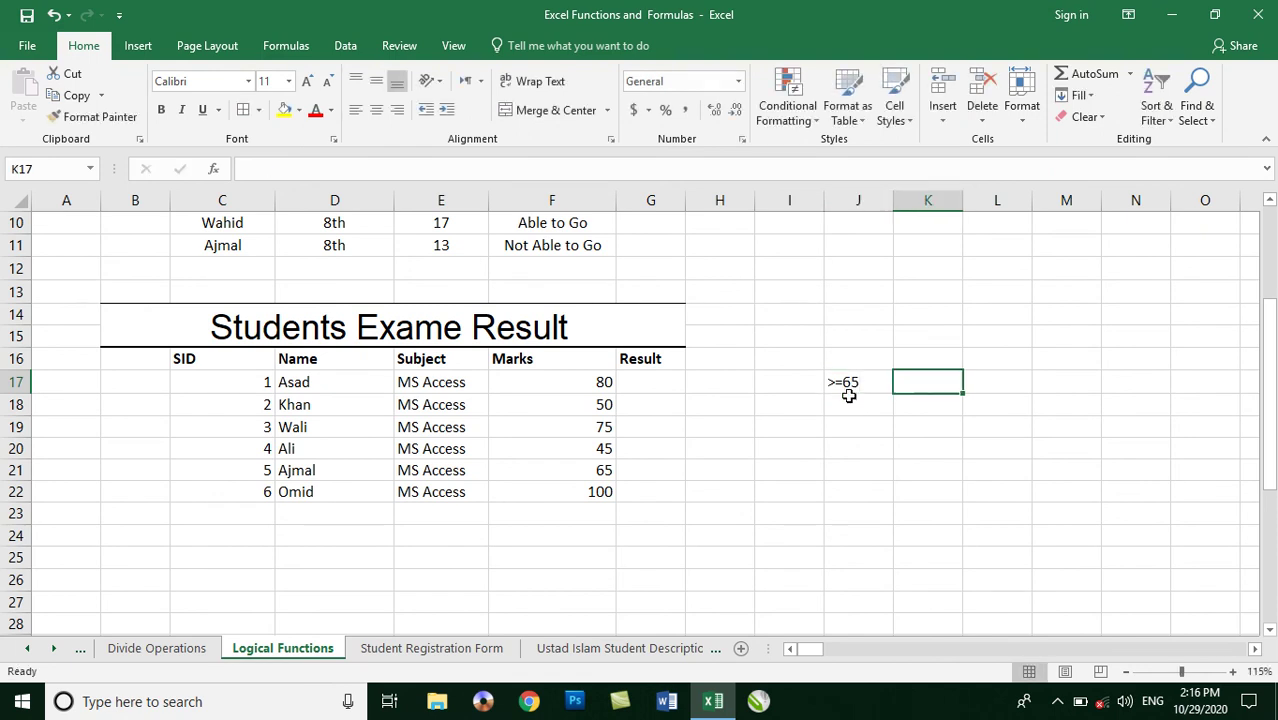
pyautogui.write('Passed')
pyautogui.press('Tab')
pyautogui.write('Repeated')
pyautogui.press('Return')
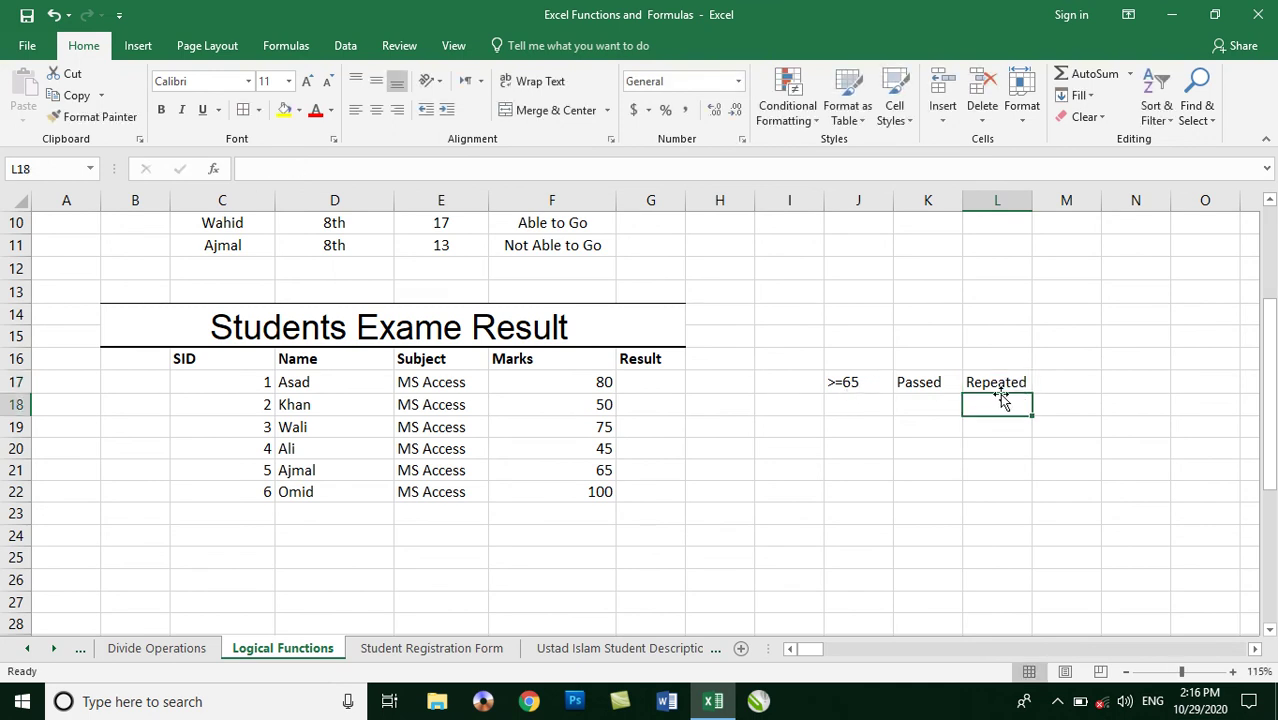
pyautogui.click(646, 384)
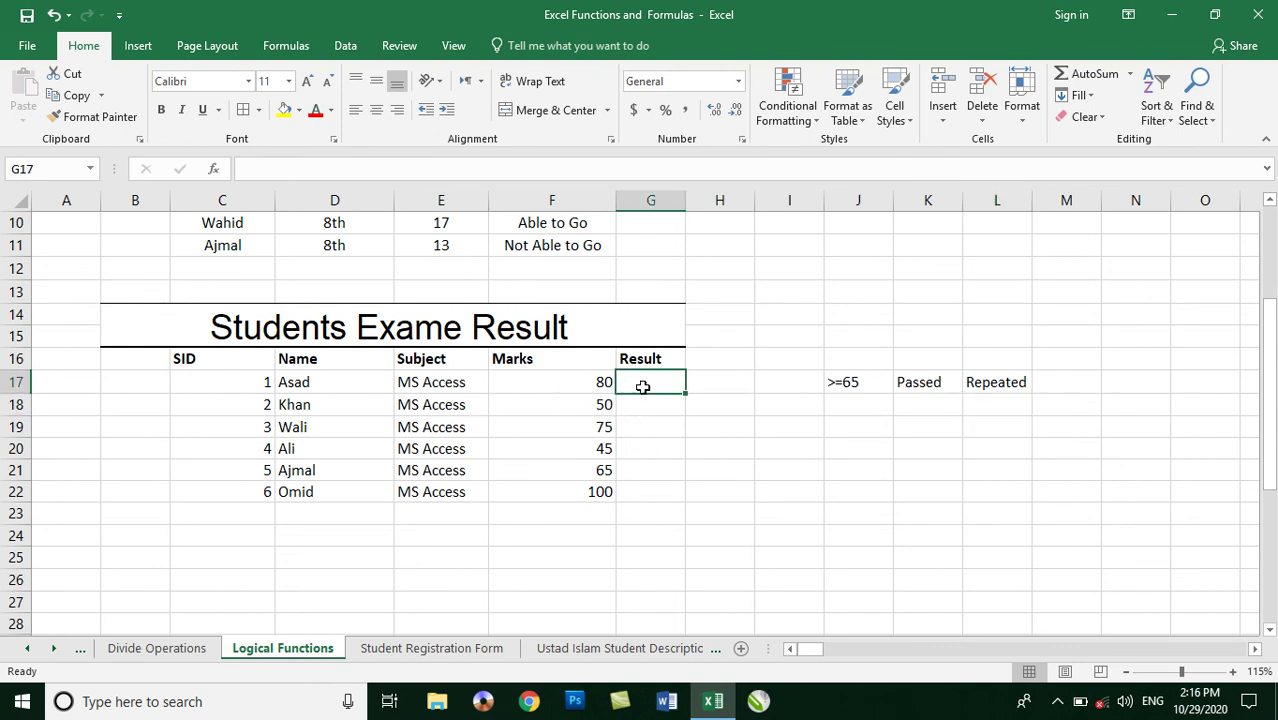
# Enter =IF(F17>=65,"Passed","Repeated") in G17, taking F17 as the tested mark.
pyautogui.write('=if')
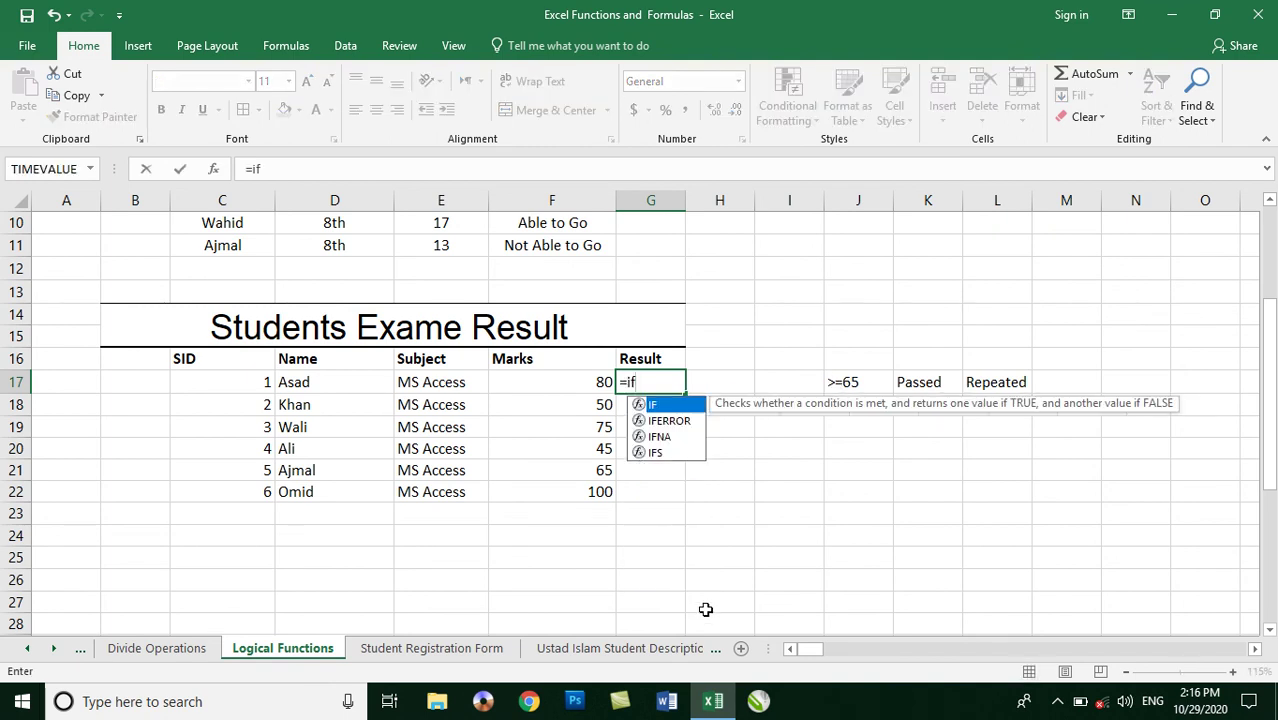
pyautogui.write('(')
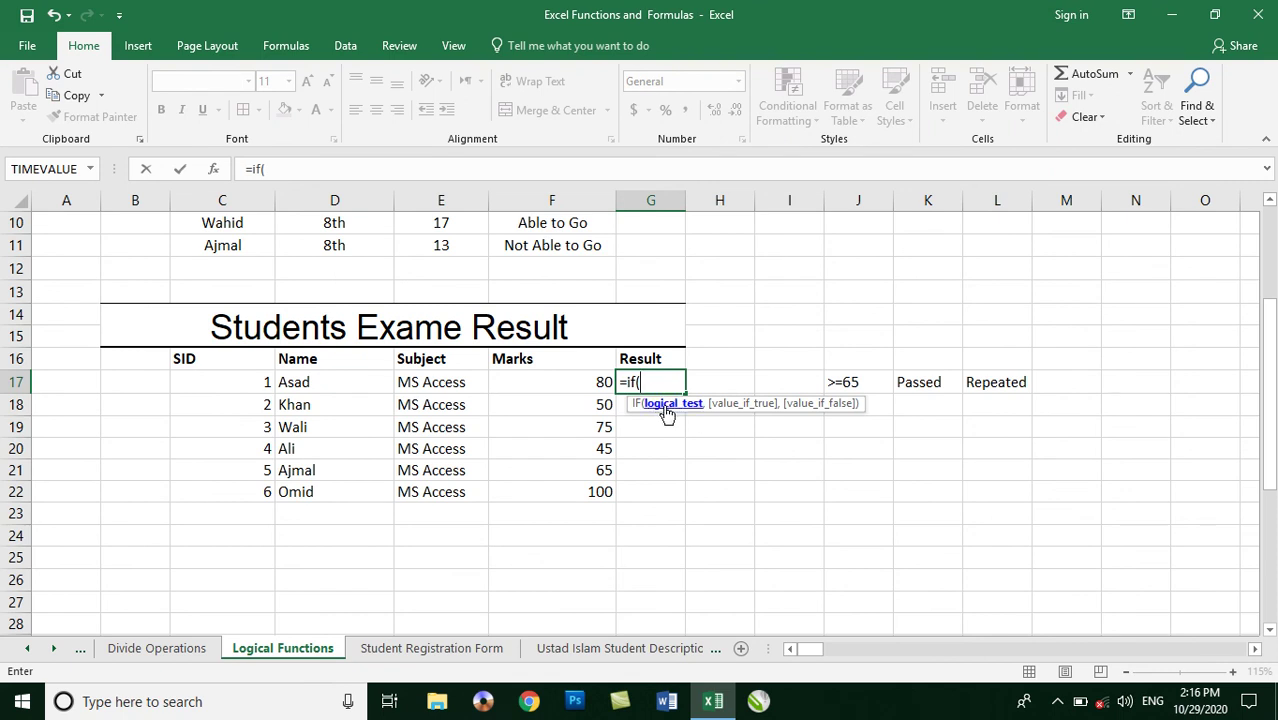
pyautogui.click(600, 383)
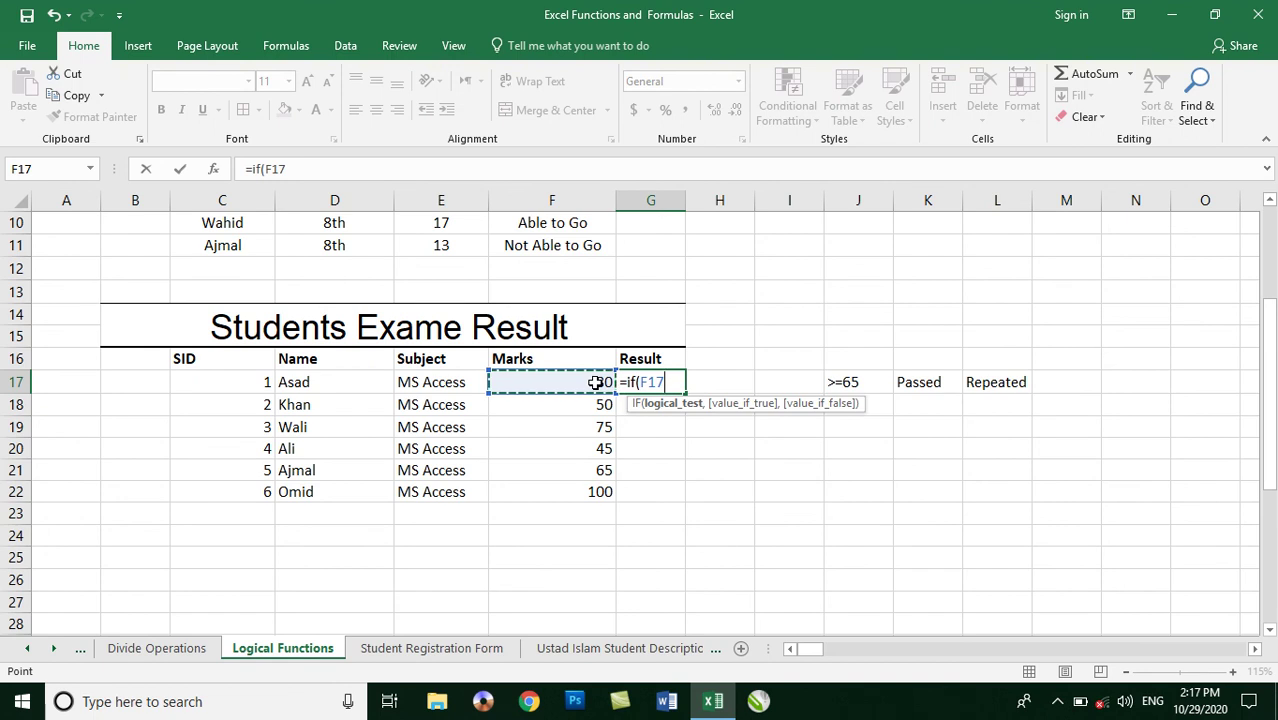
pyautogui.write('>')
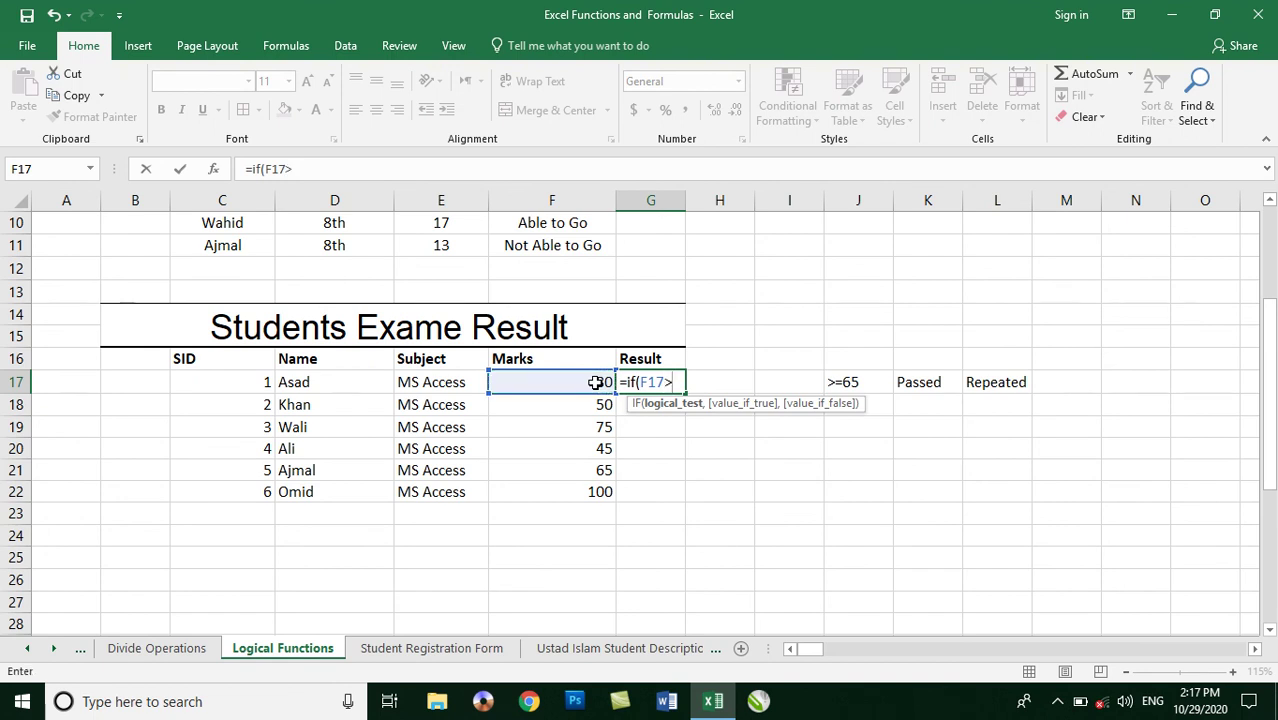
pyautogui.write('=65')
pyautogui.write(',')
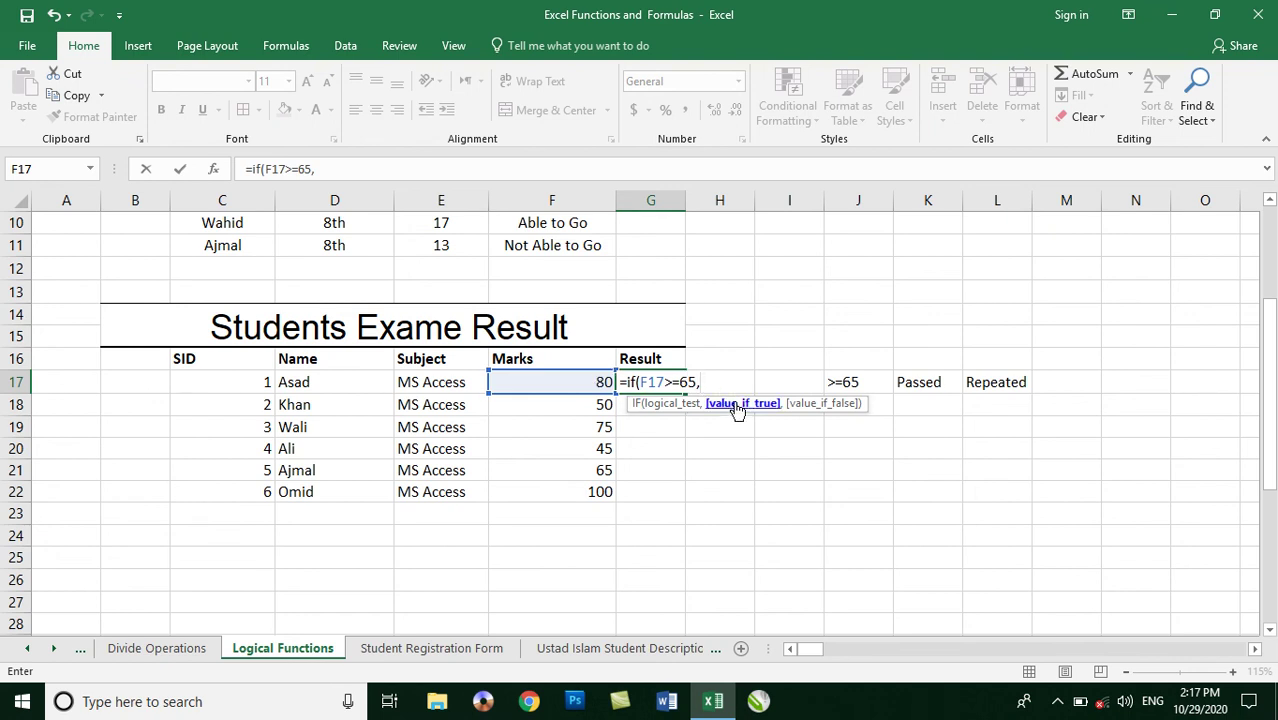
pyautogui.write('"Passed:')
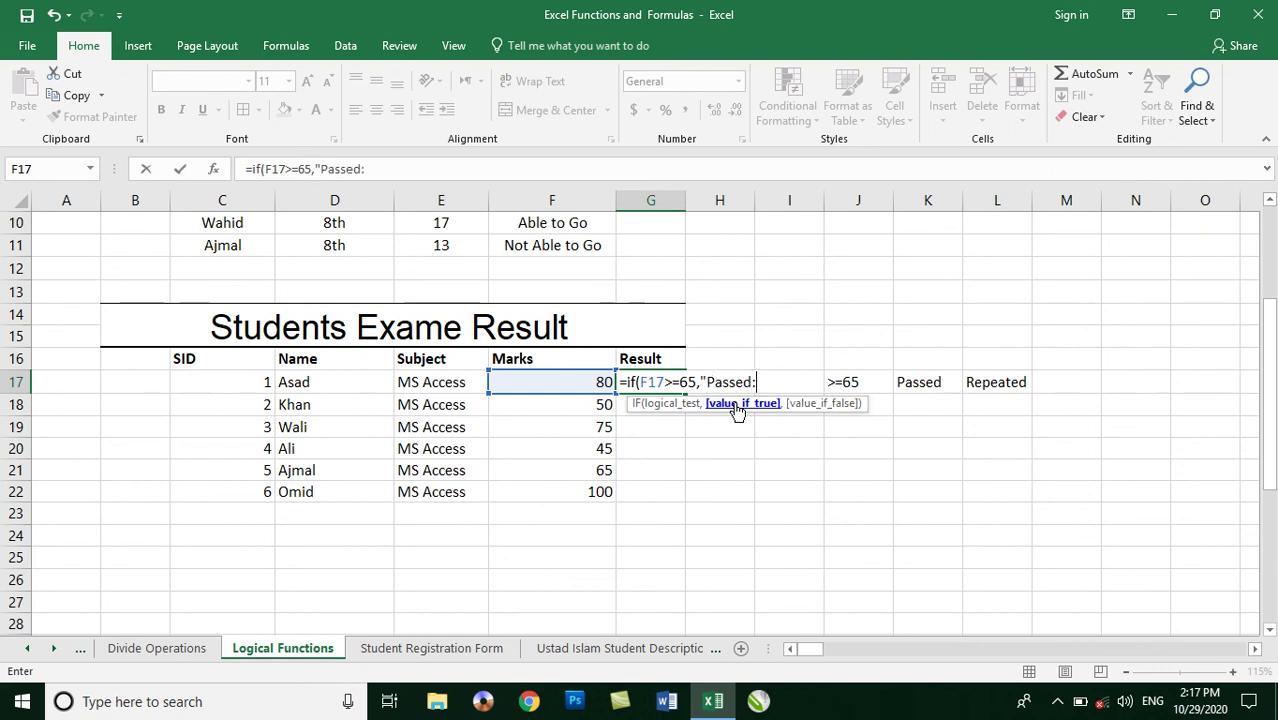
pyautogui.press('BackSpace')
pyautogui.write('"')
pyautogui.write(',')
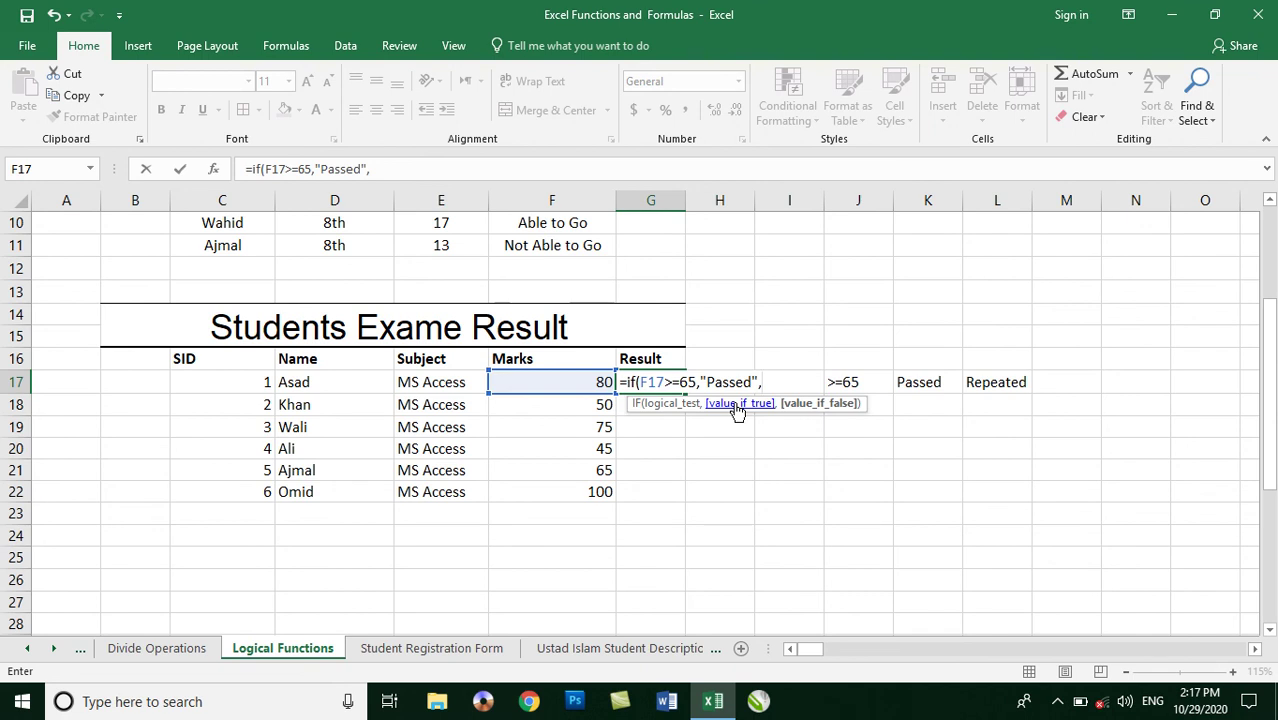
pyautogui.write('"R')
pyautogui.write('epeated"')
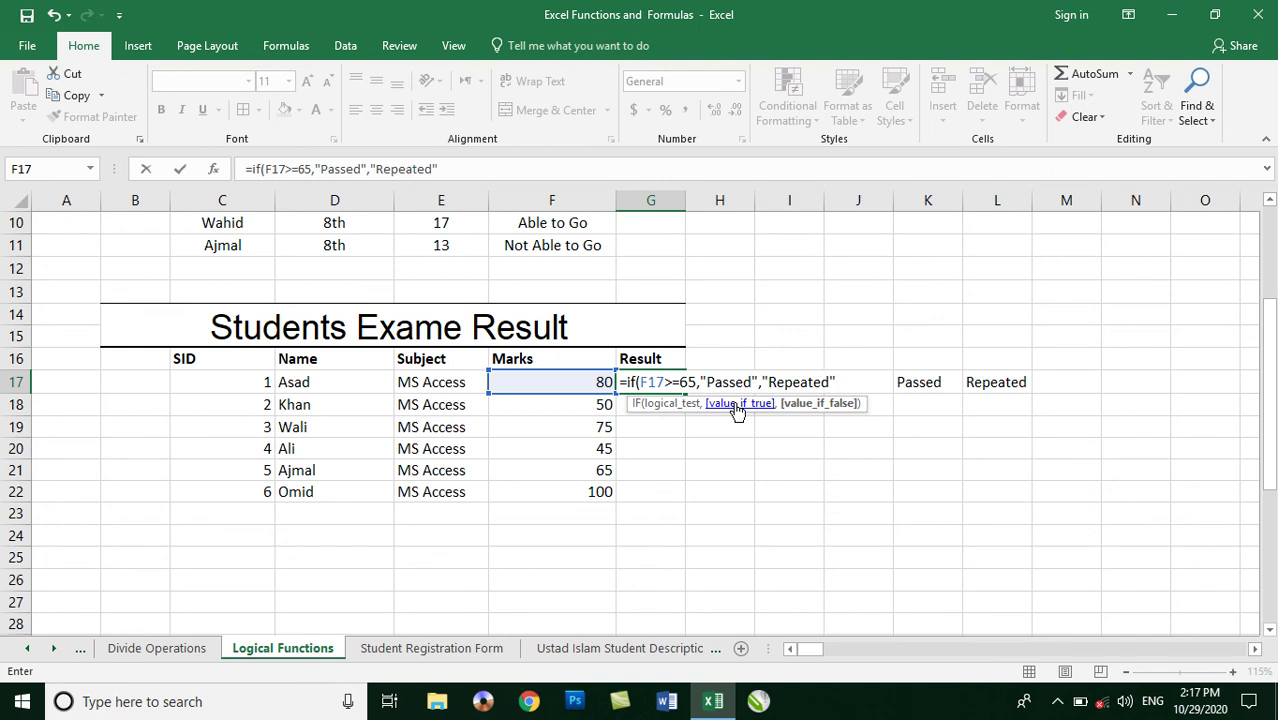
pyautogui.write(')')
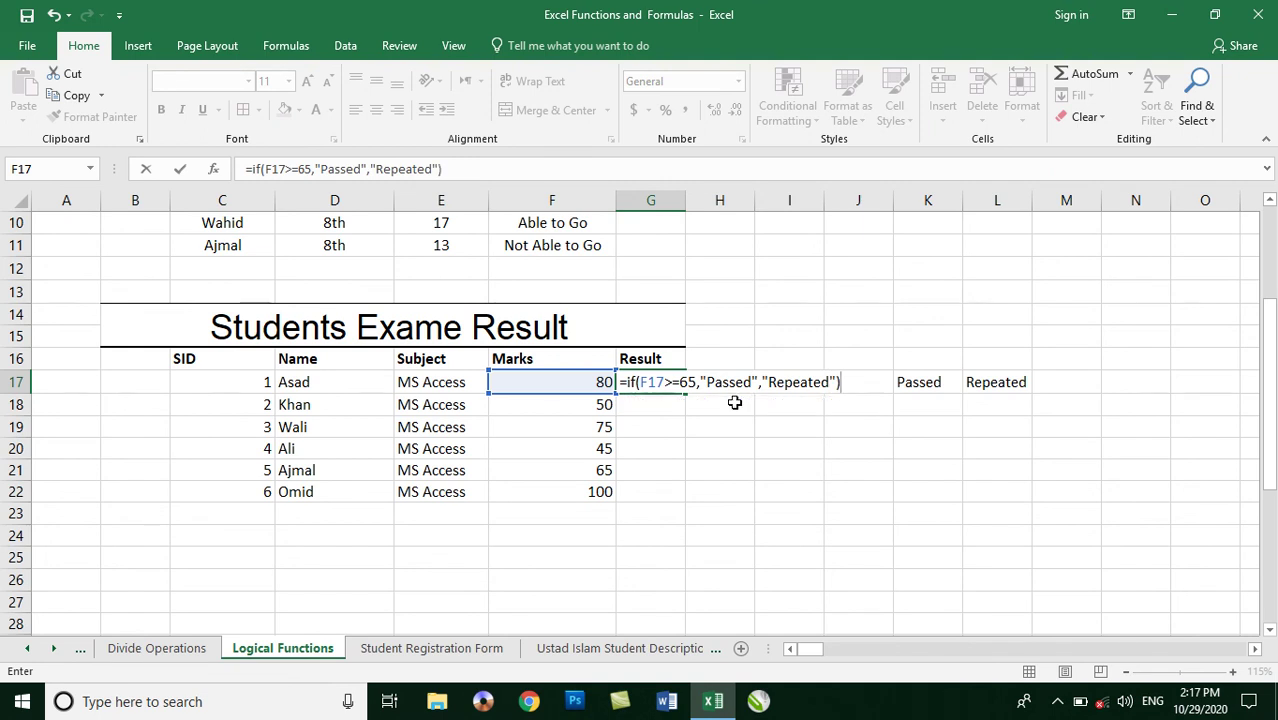
pyautogui.press('Return')
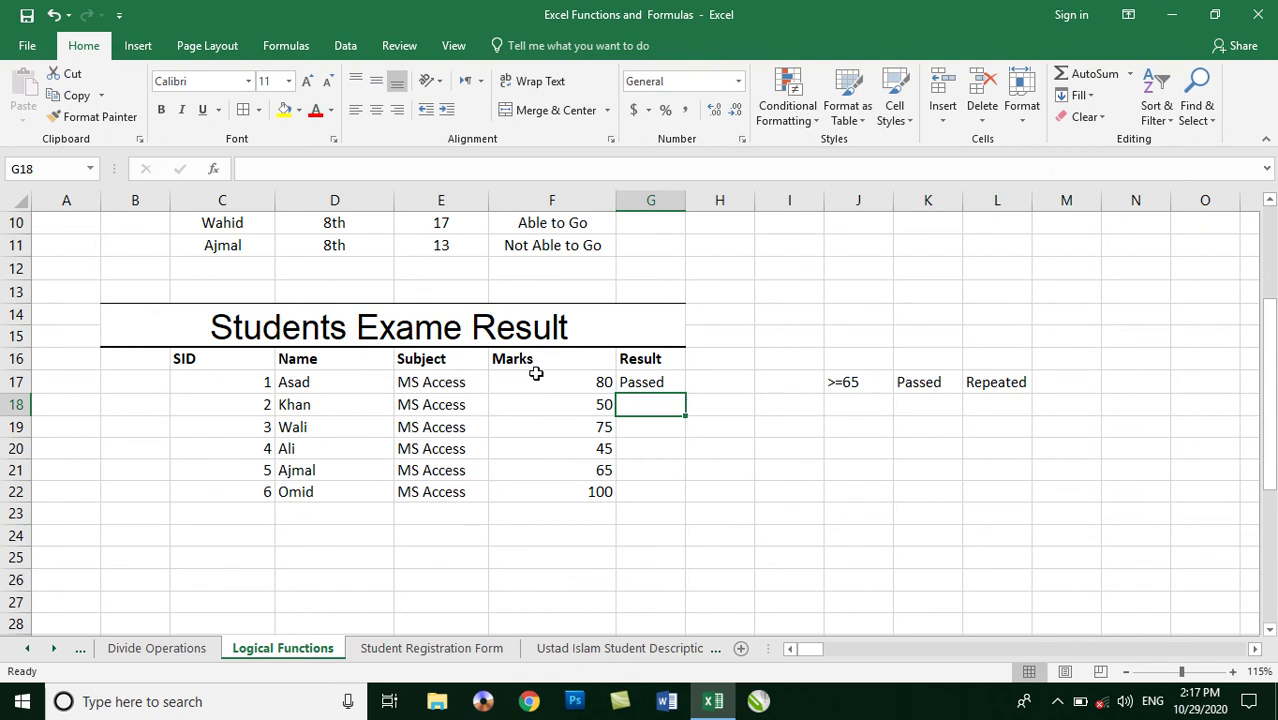
# Fill the G17 result formula down to G22 and check the copied formulas, including the Repeated rows.
pyautogui.click(641, 384)
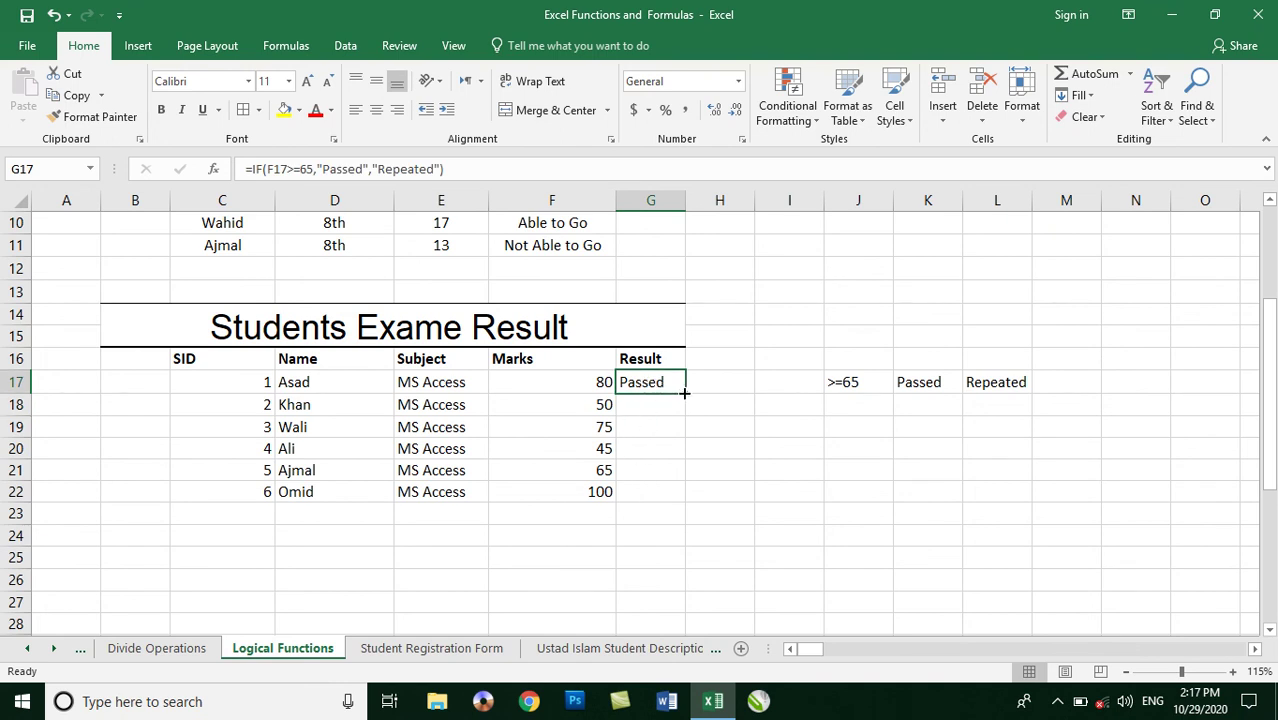
pyautogui.moveTo(684, 393); pyautogui.dragTo(684, 496)
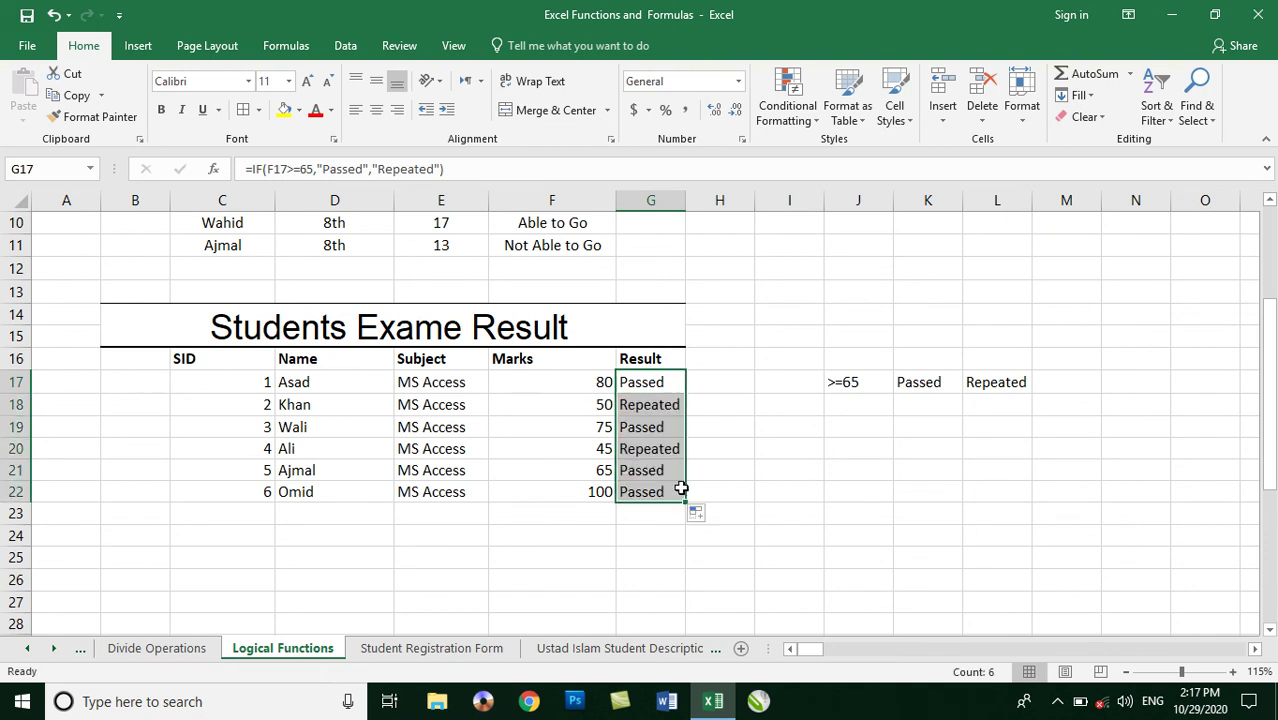
pyautogui.click(645, 405)
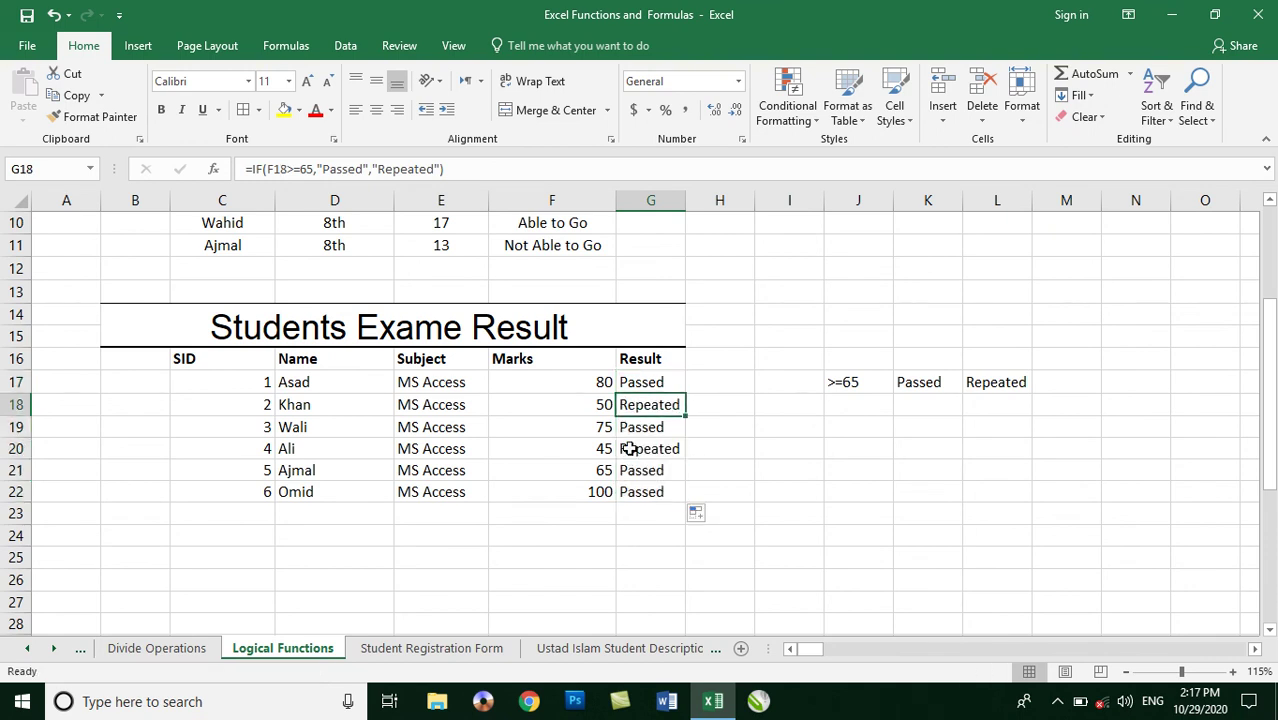
pyautogui.click(629, 449)
pyautogui.click(624, 390)
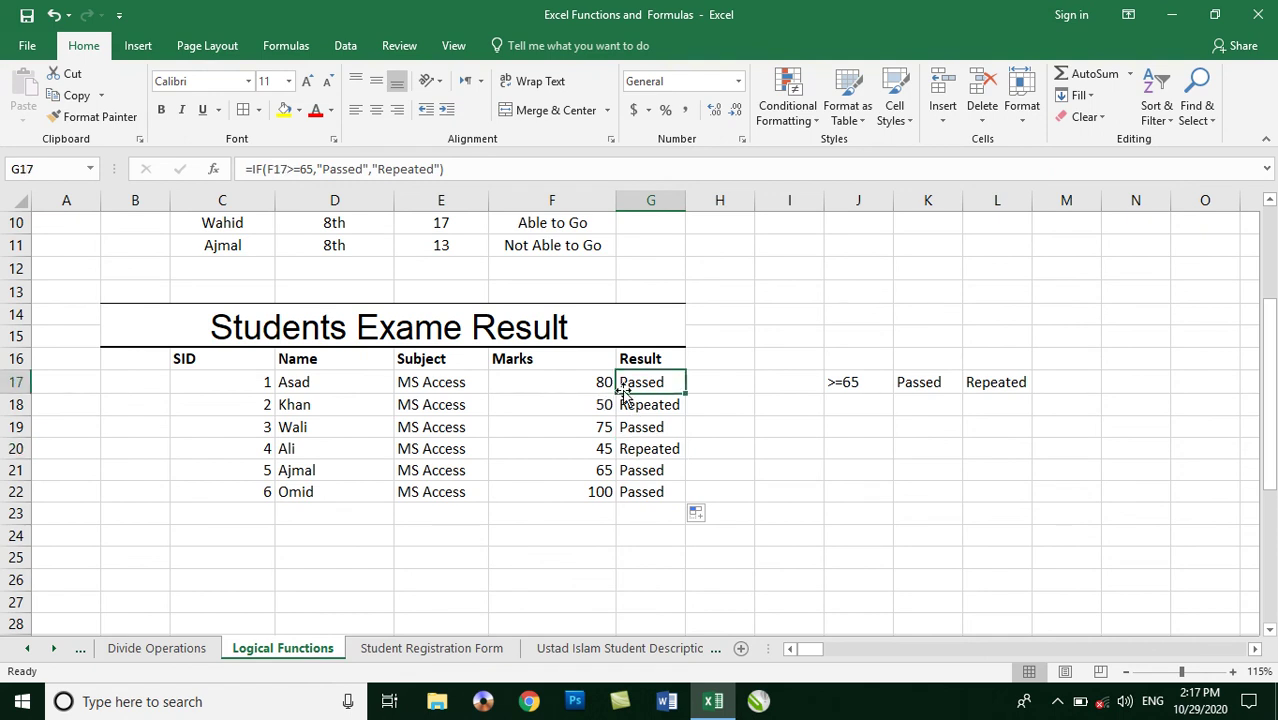
pyautogui.click(637, 450)
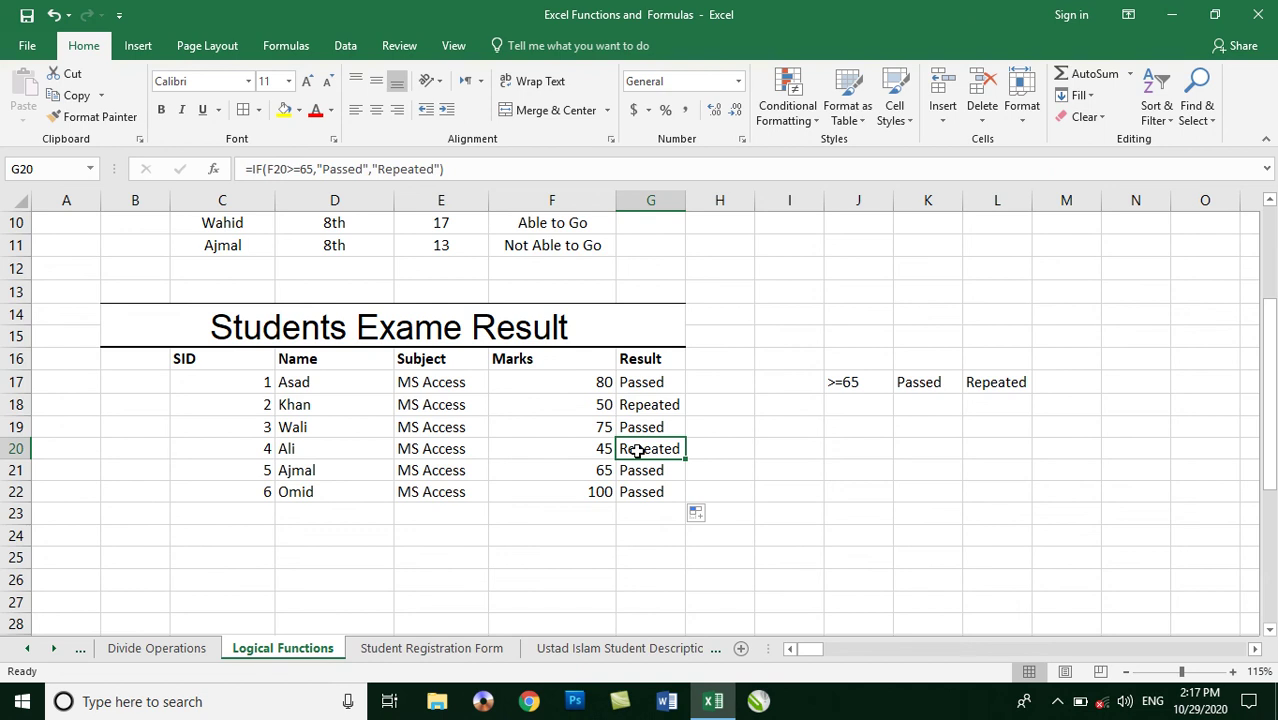
pyautogui.click(603, 450)
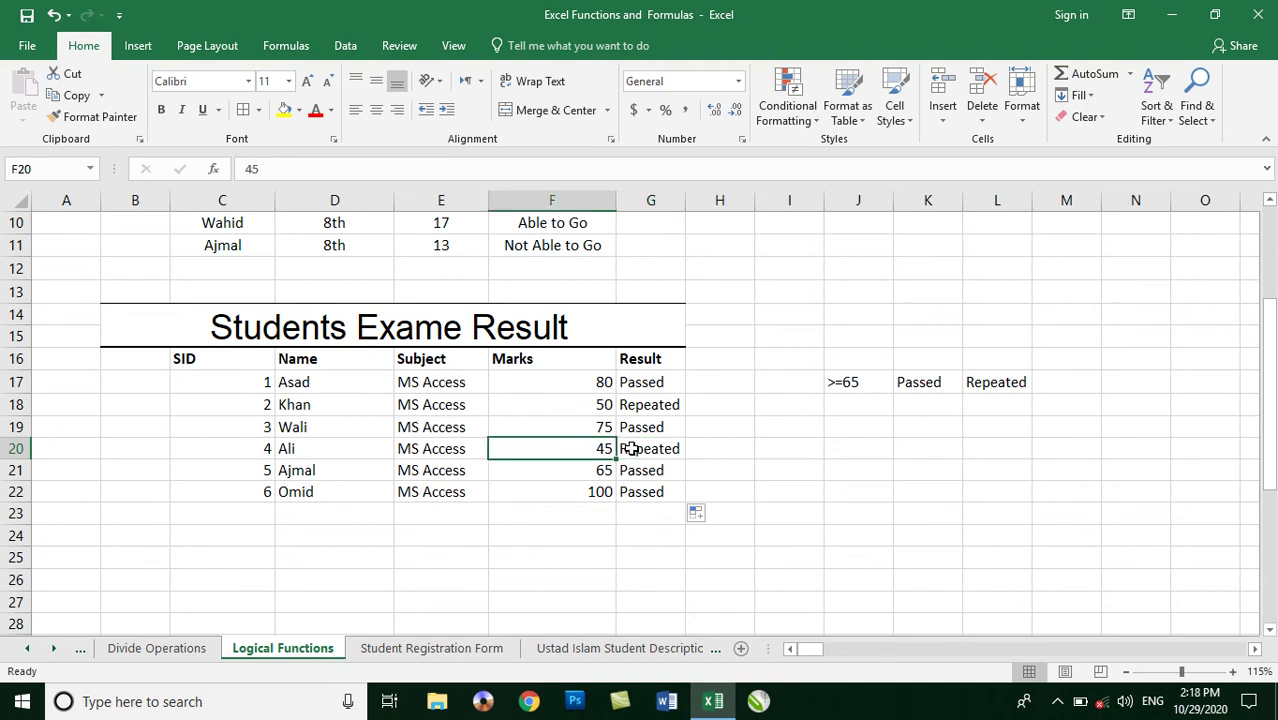
# Change the mark in F18 to 70 and the mark in F20 to 65.
pyautogui.click(645, 407)
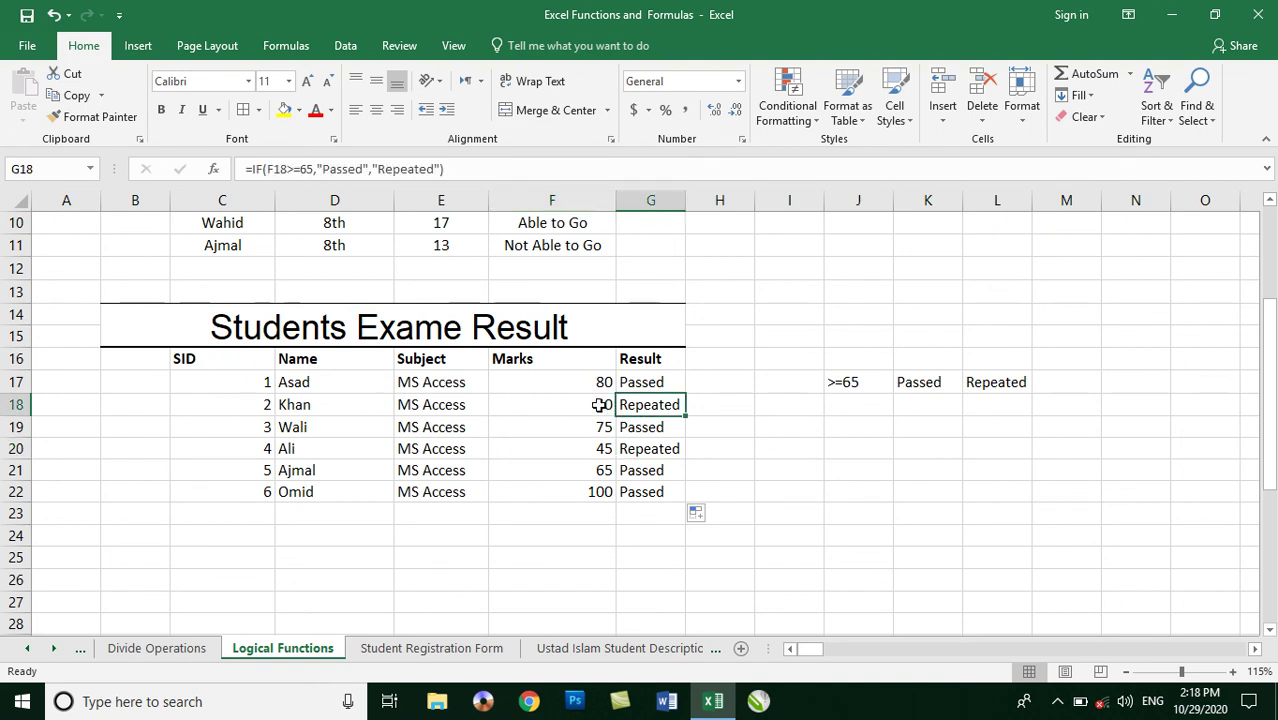
pyautogui.click(601, 405)
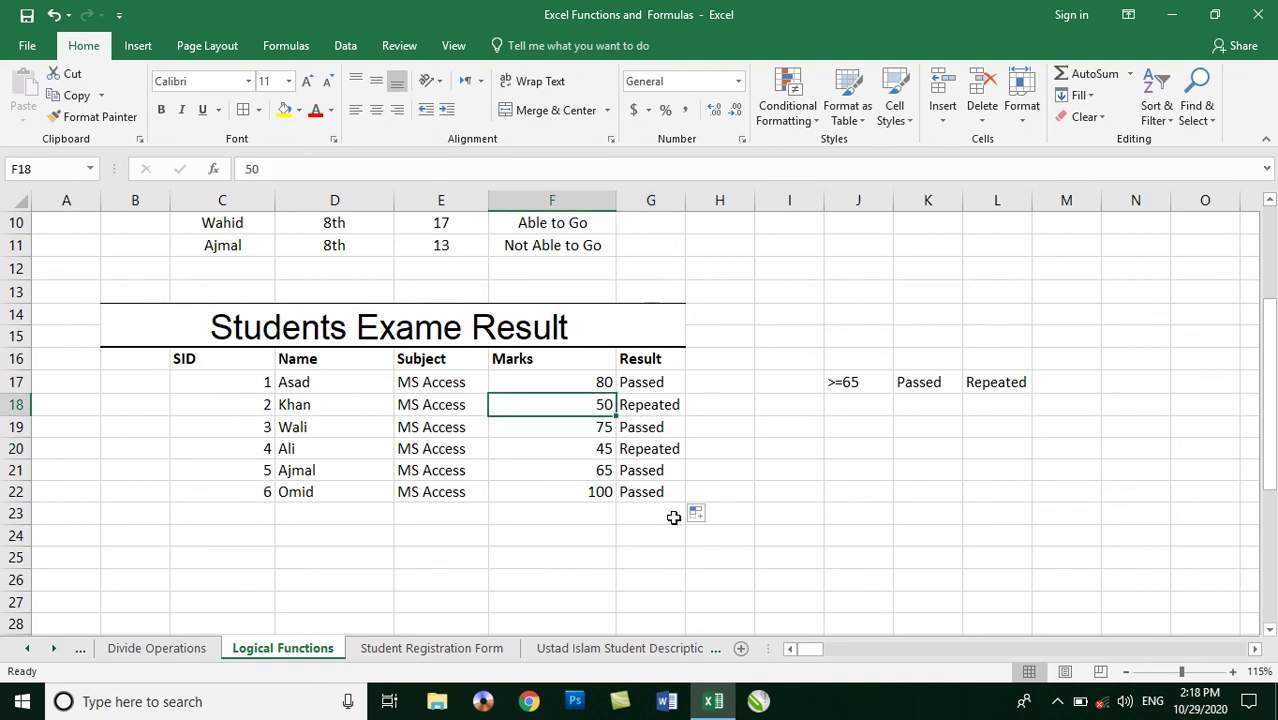
pyautogui.write('70')
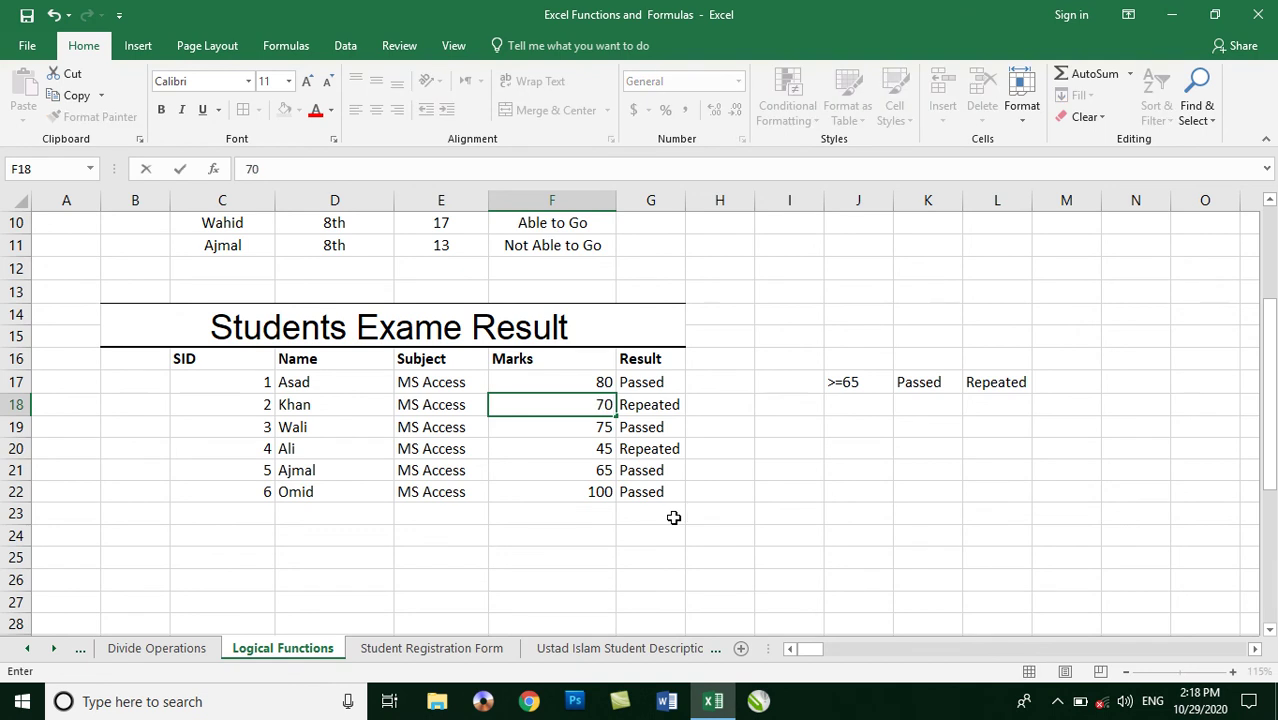
pyautogui.press('Return')
pyautogui.press('Down')
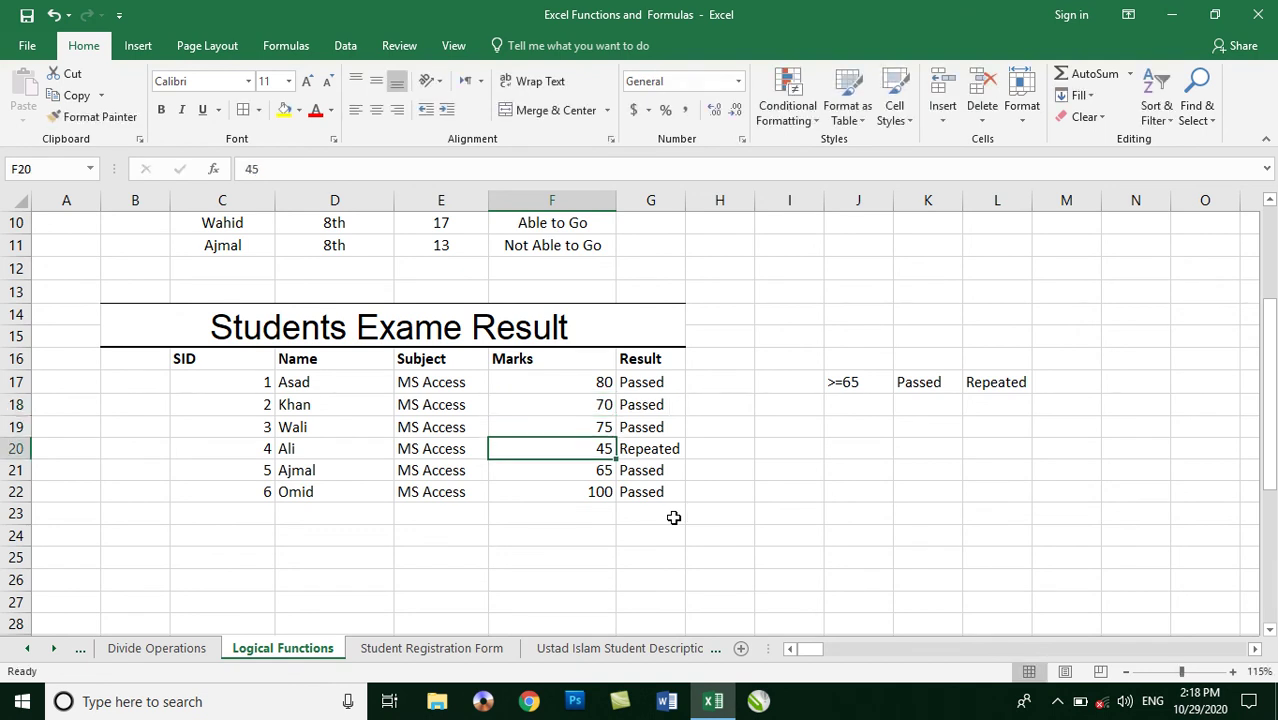
pyautogui.write('65')
pyautogui.press('Return')
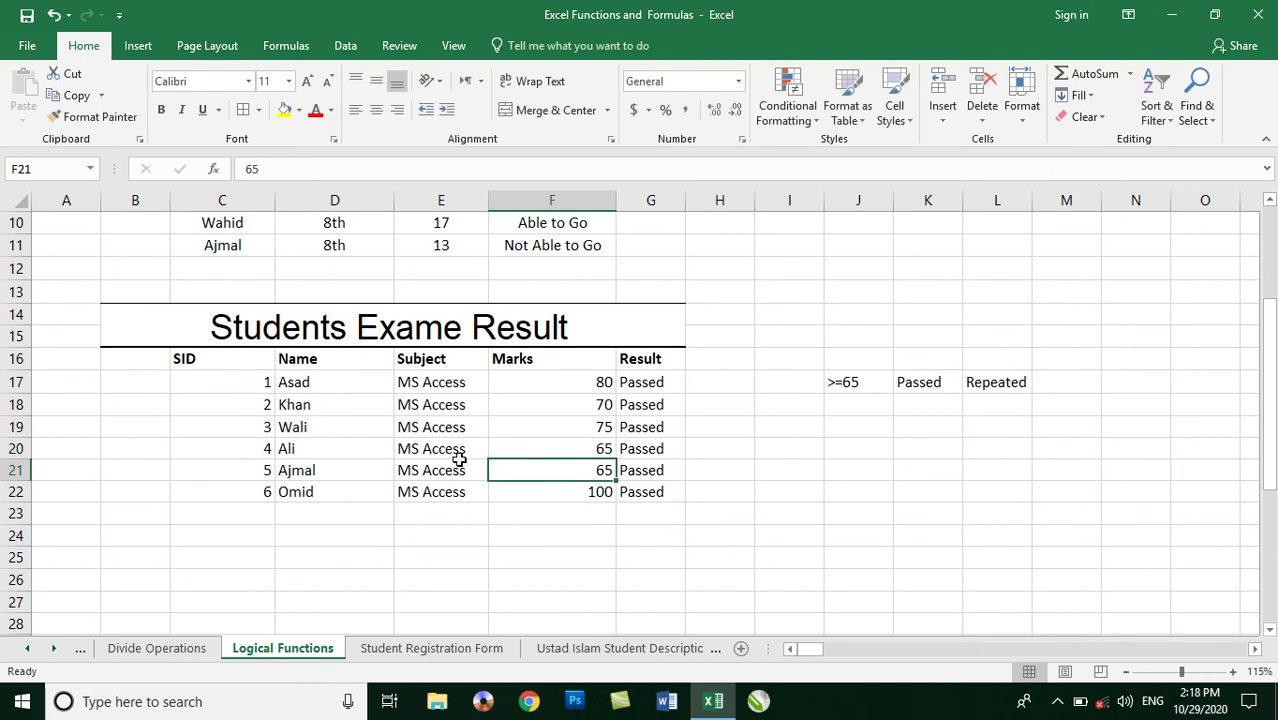
pyautogui.scroll(3, 458, 458)
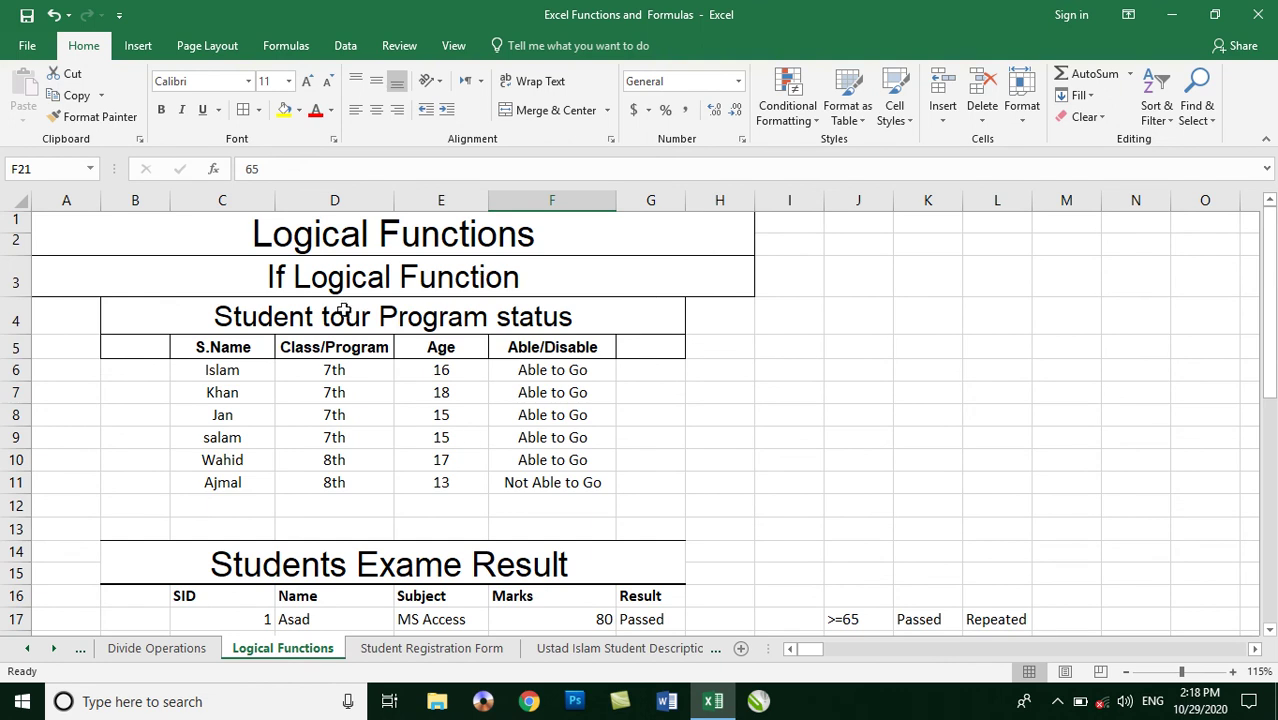
pyautogui.doubleClick(563, 370)
pyautogui.press('Return')
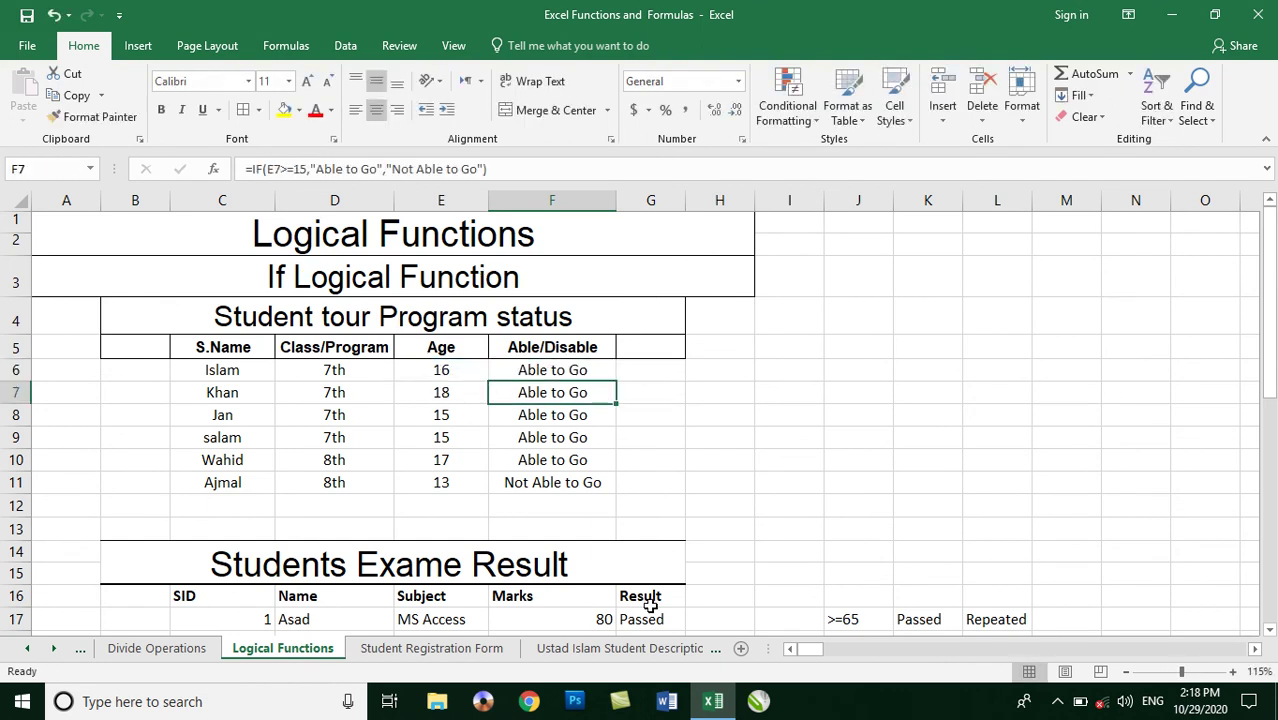
pyautogui.doubleClick(650, 615)
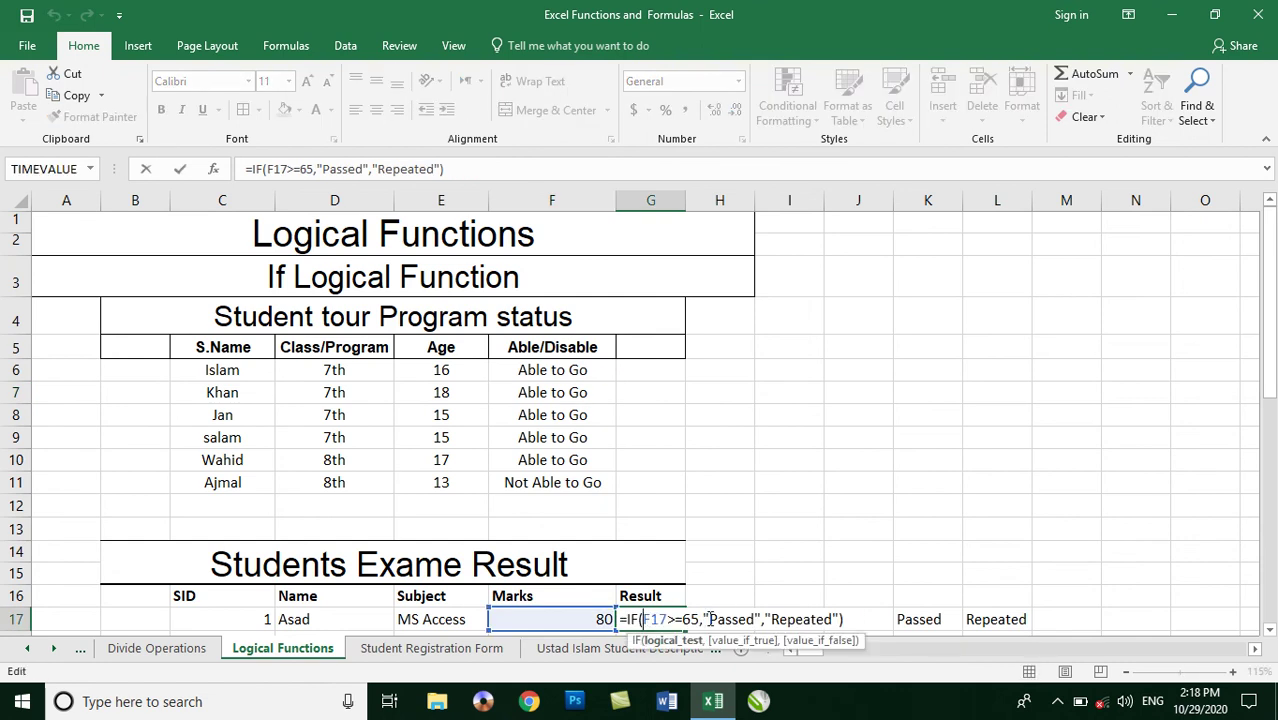
pyautogui.moveTo(698, 619); pyautogui.dragTo(642, 619)
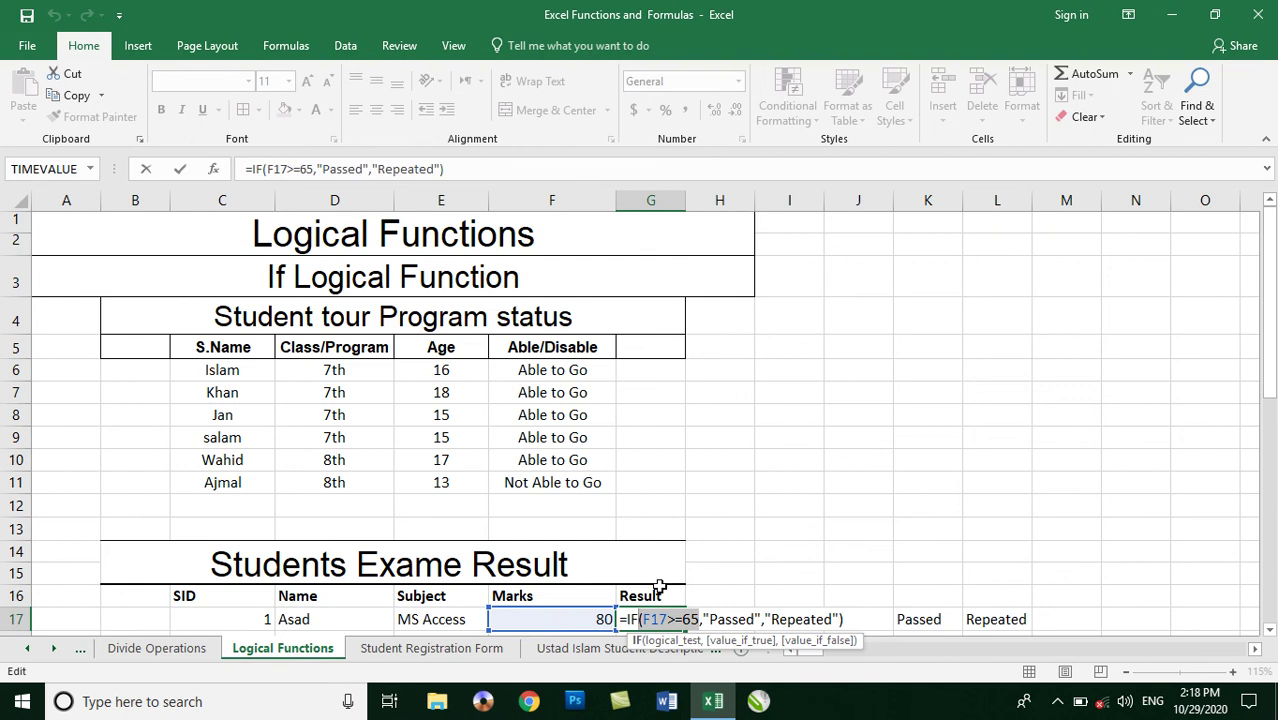
pyautogui.press('Return')
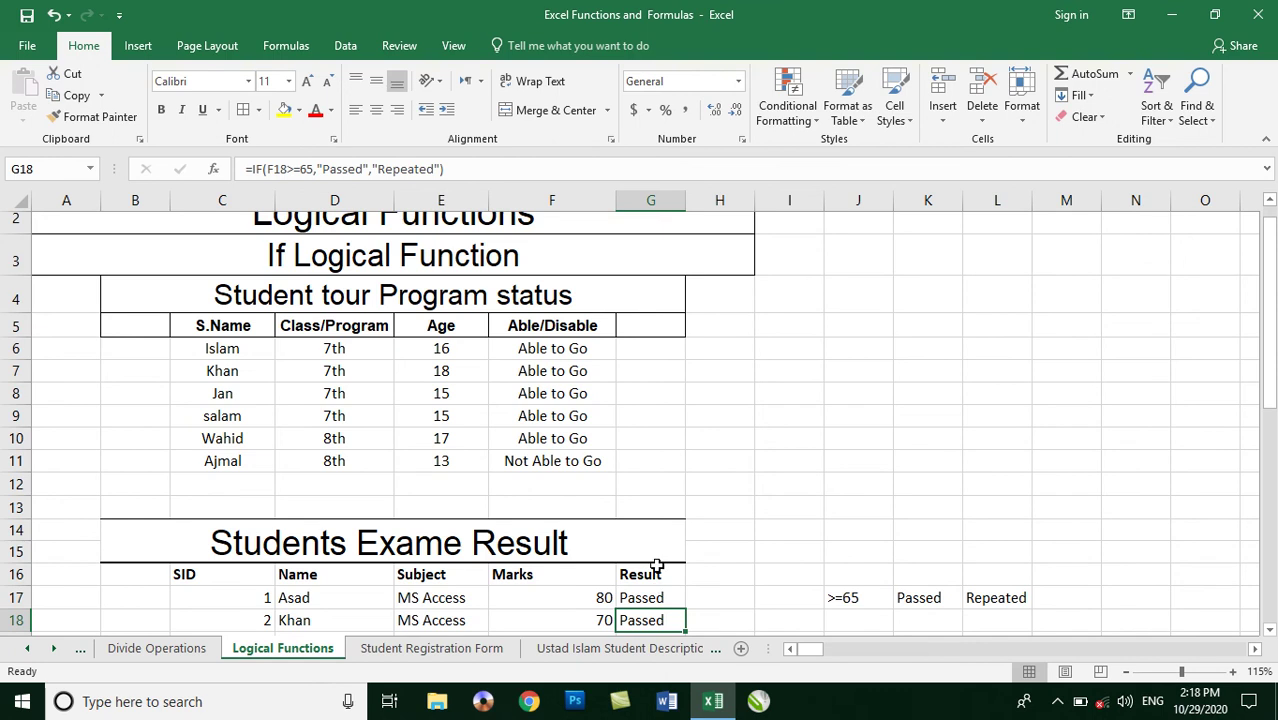
pyautogui.scroll(1, 494, 445)
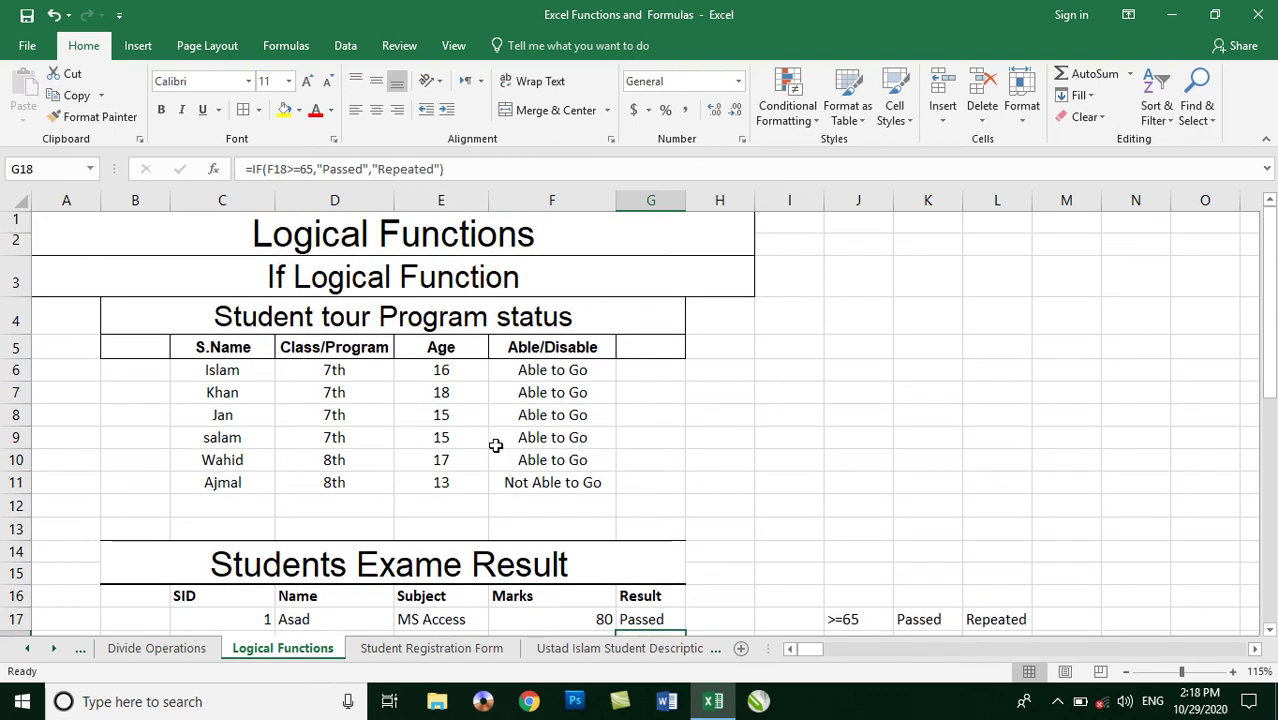